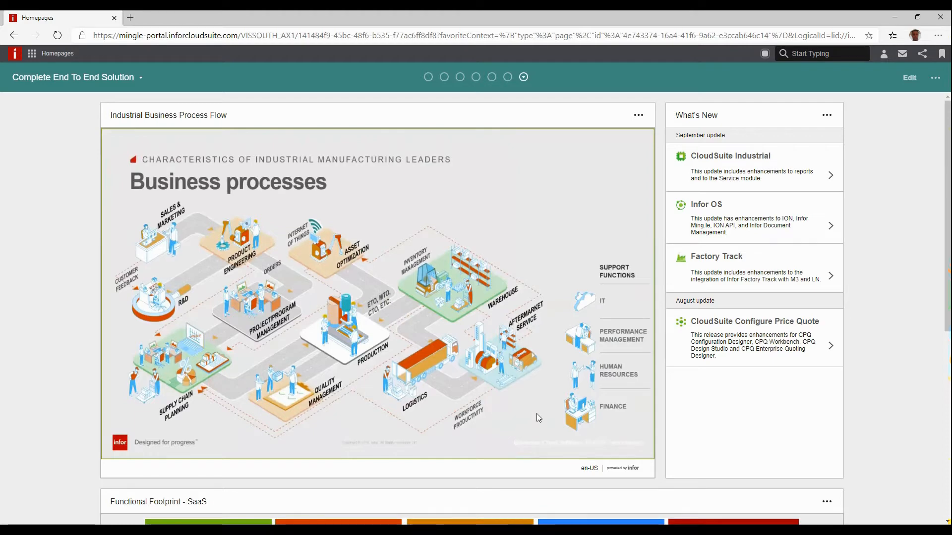
Look over the available homepages and open the executive homepage through Role Based Homepages
{"action": "scroll", "coordinate": [536, 413], "scroll_direction": "down", "scroll_amount": 7}
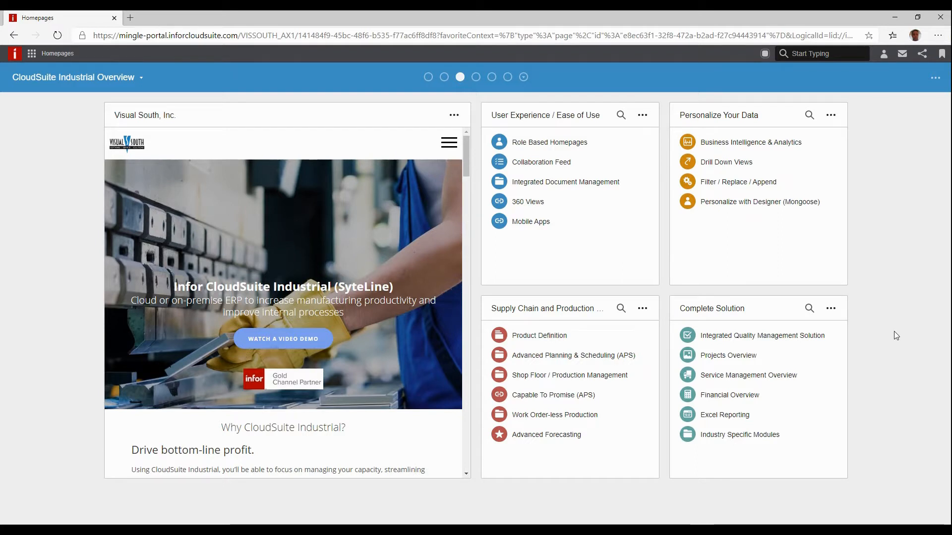
{"action": "left_click", "coordinate": [141, 80]}
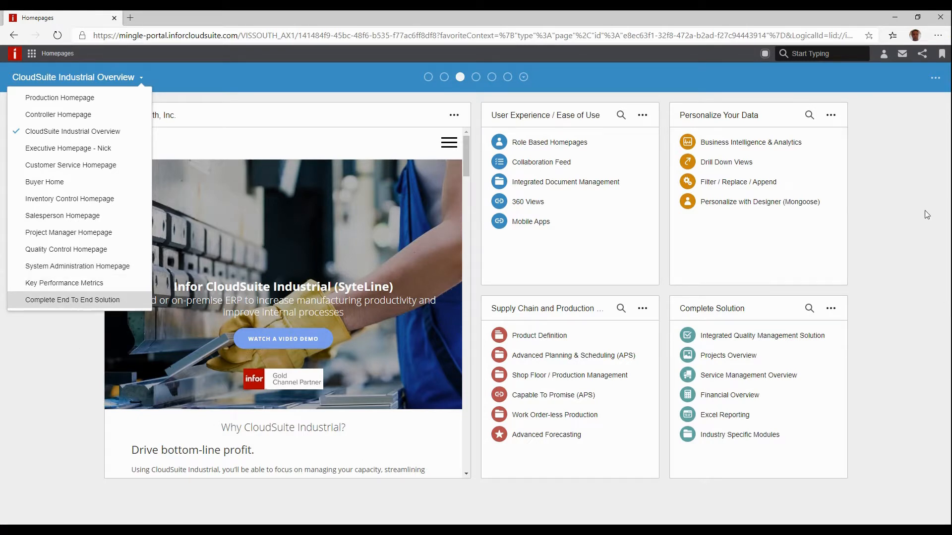
{"action": "left_click", "coordinate": [890, 180]}
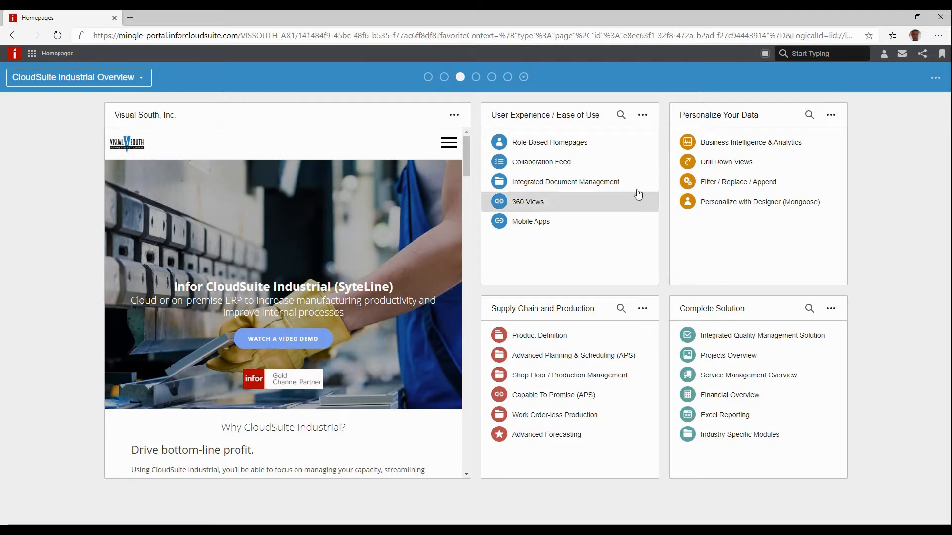
{"action": "left_click", "coordinate": [544, 145]}
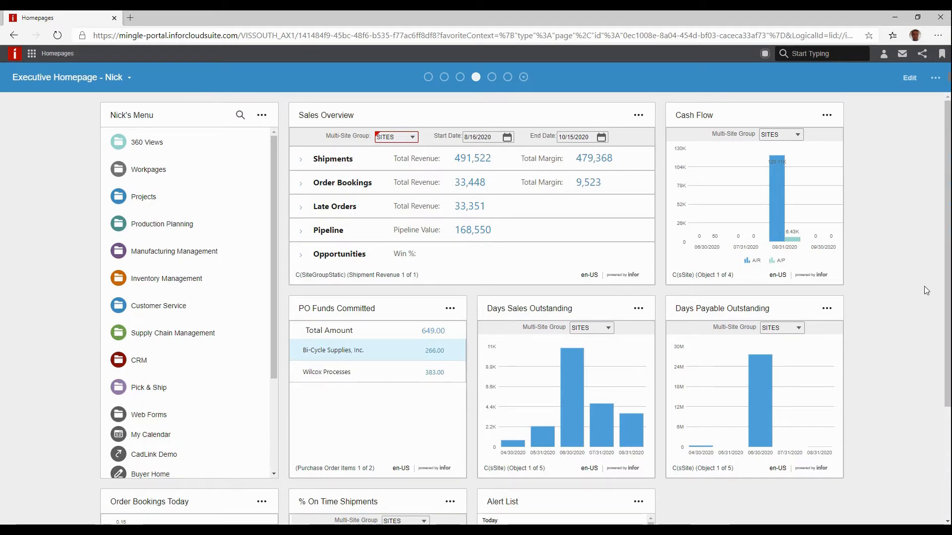
{"action": "mouse_move", "coordinate": [945, 288]}
{"action": "left_mouse_down"}
{"action": "mouse_move", "coordinate": [947, 308]}
{"action": "mouse_move", "coordinate": [947, 278]}
{"action": "left_mouse_up"}
Edit the executive homepage and add the Pipeline Value widget by searching the widget catalog for "pipeline"
{"action": "left_click", "coordinate": [910, 79]}
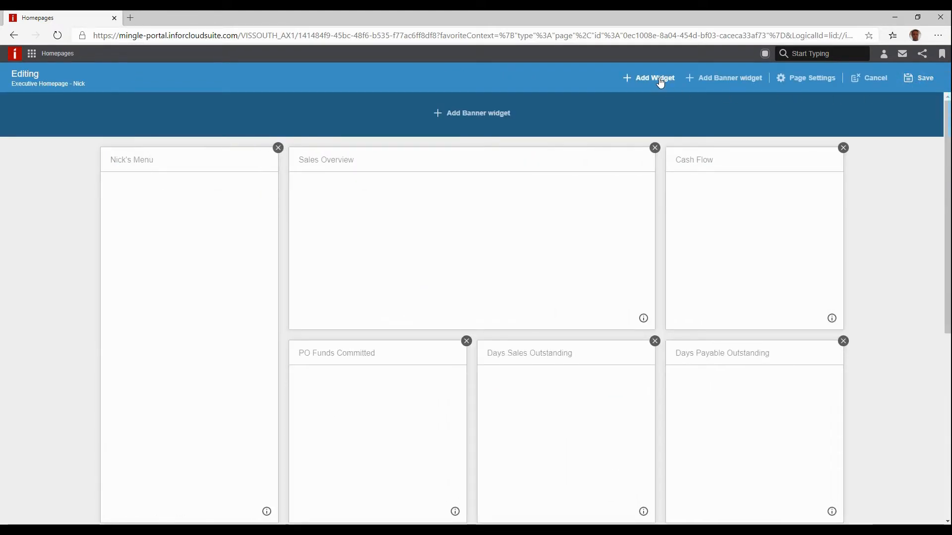
{"action": "left_click", "coordinate": [660, 83]}
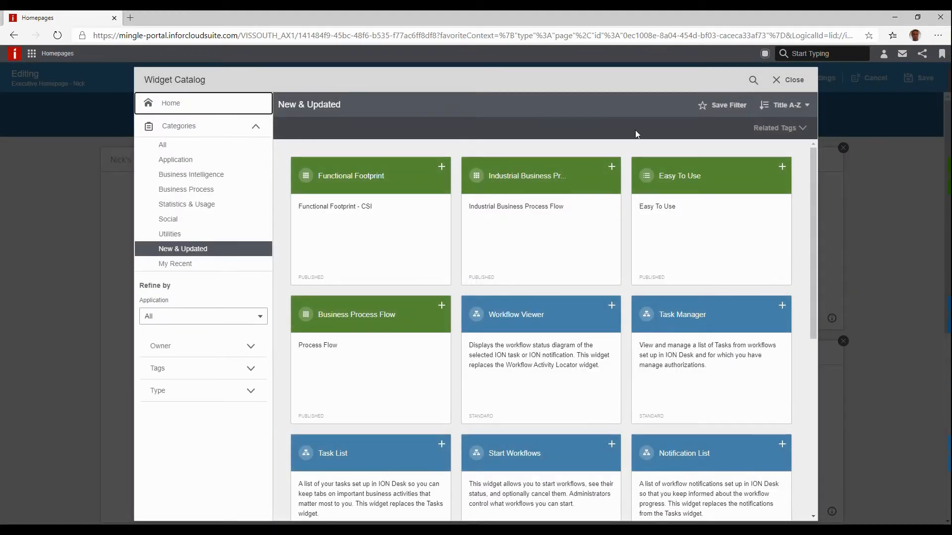
{"action": "left_click", "coordinate": [753, 79]}
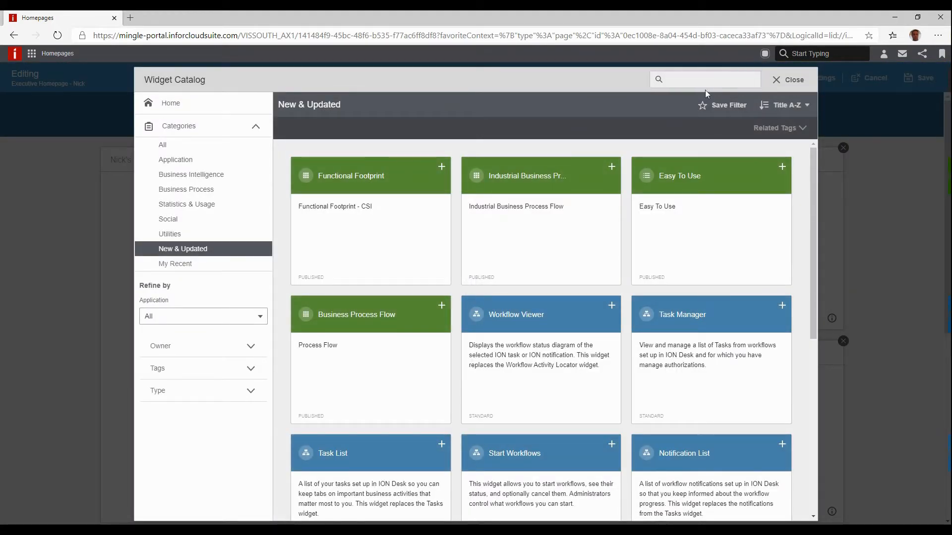
{"action": "type", "text": "pl"}
{"action": "key", "text": "Return"}
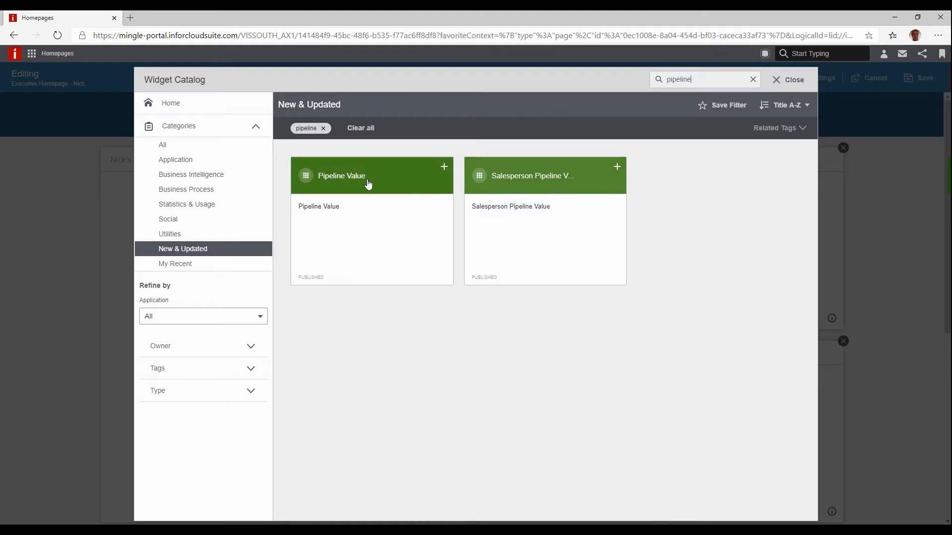
{"action": "left_click", "coordinate": [445, 170]}
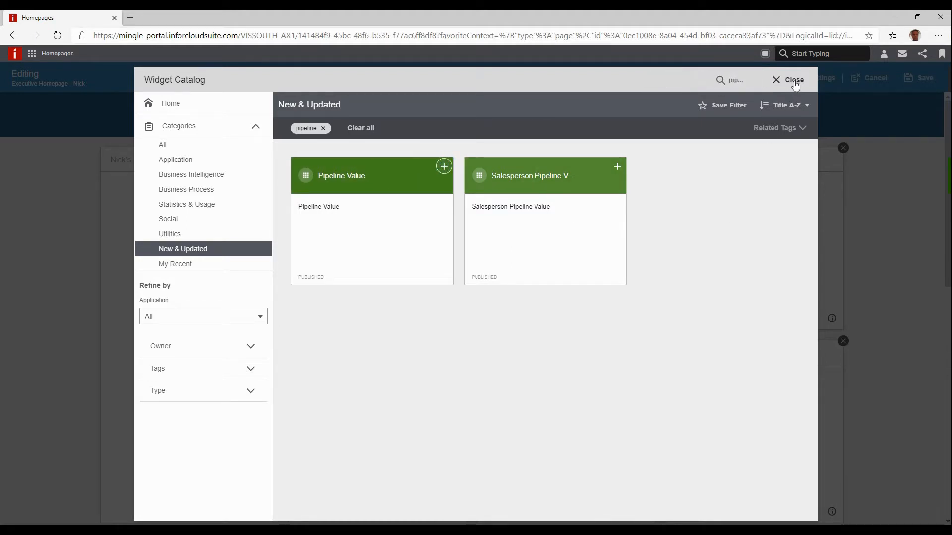
{"action": "left_click", "coordinate": [793, 81]}
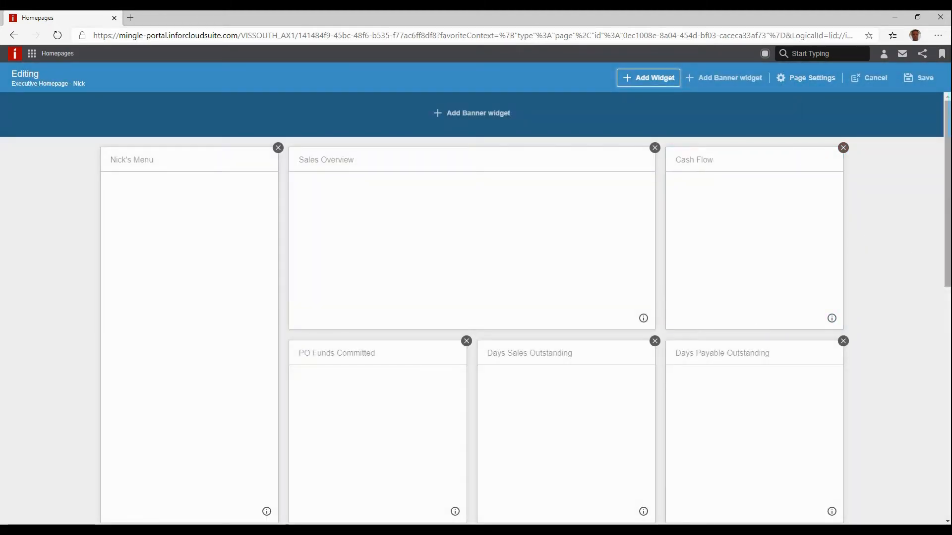
Place the Pipeline Value widget directly below Sales Overview at two columns wide and save the homepage
{"action": "scroll", "coordinate": [888, 396], "scroll_direction": "down", "scroll_amount": 9}
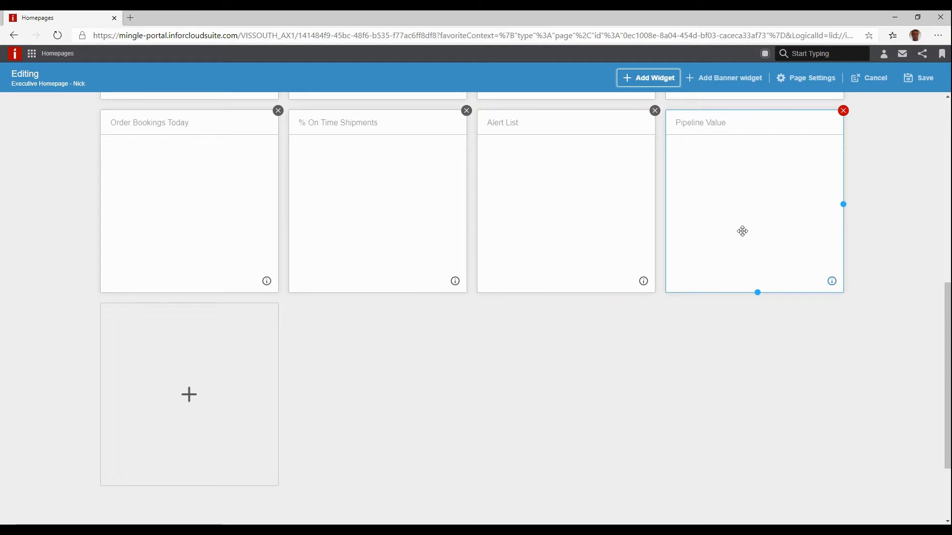
{"action": "left_click_drag", "start_coordinate": [946, 373], "coordinate": [935, 278]}
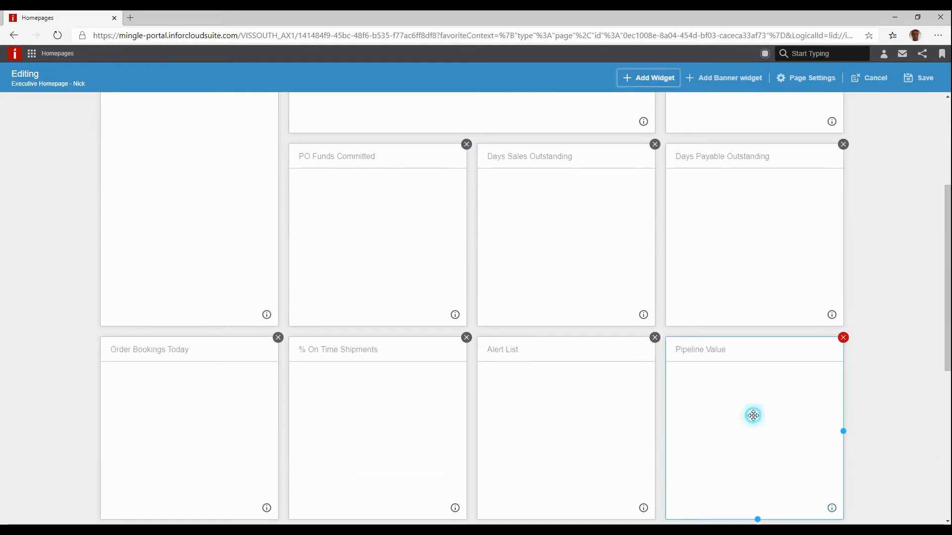
{"action": "left_click_drag", "start_coordinate": [753, 416], "coordinate": [385, 220]}
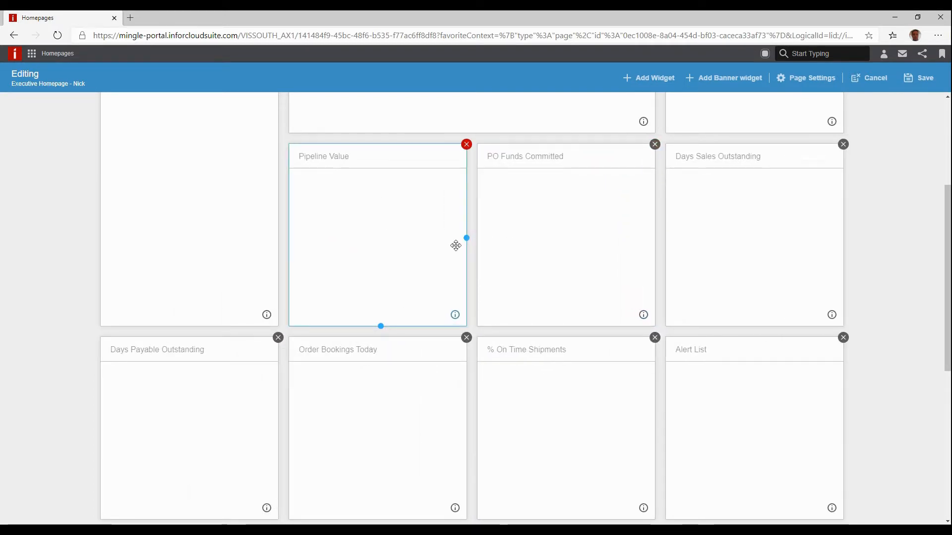
{"action": "left_click_drag", "start_coordinate": [467, 238], "coordinate": [656, 255]}
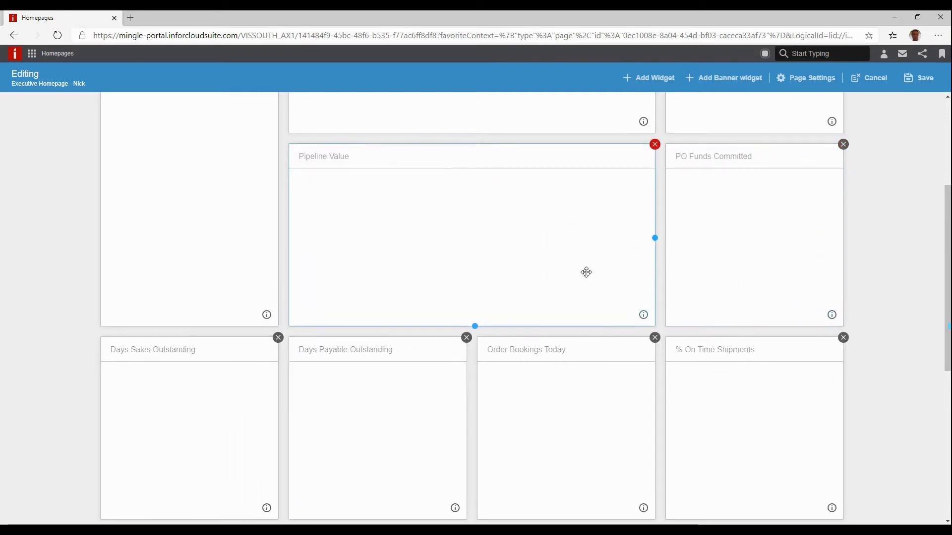
{"action": "left_click_drag", "start_coordinate": [948, 318], "coordinate": [938, 213]}
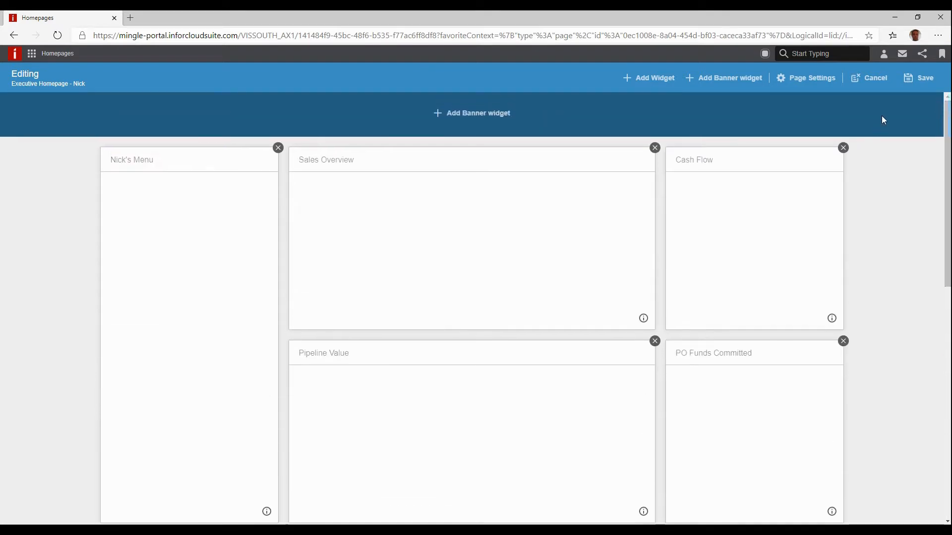
{"action": "left_click", "coordinate": [923, 80]}
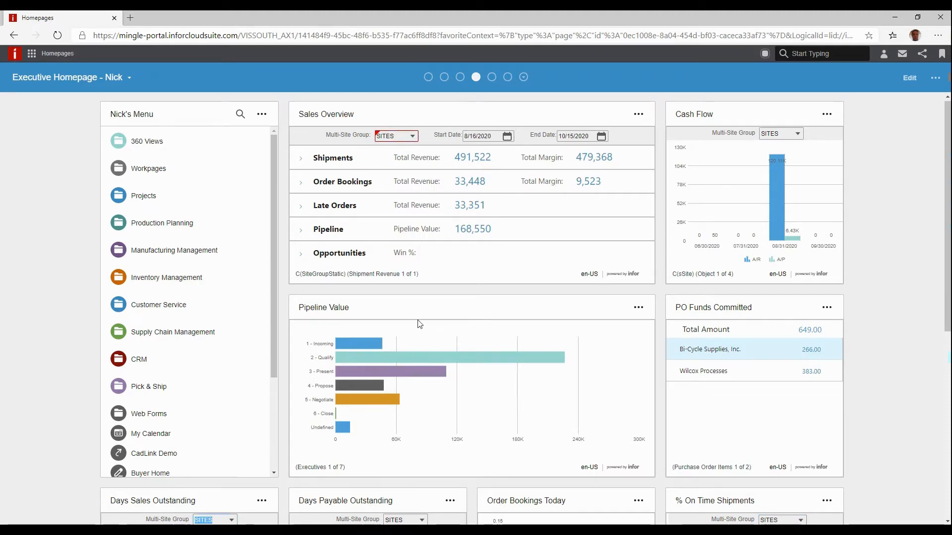
Open the Collaboration Feed from the CloudSuite Industrial Overview and follow the sales order link on the customer order post
{"action": "left_click", "coordinate": [460, 77]}
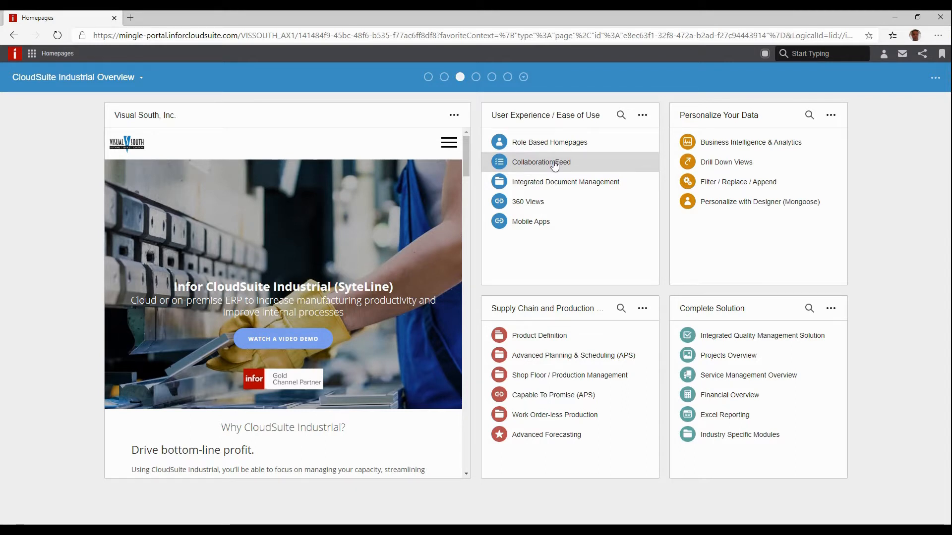
{"action": "left_click", "coordinate": [552, 163]}
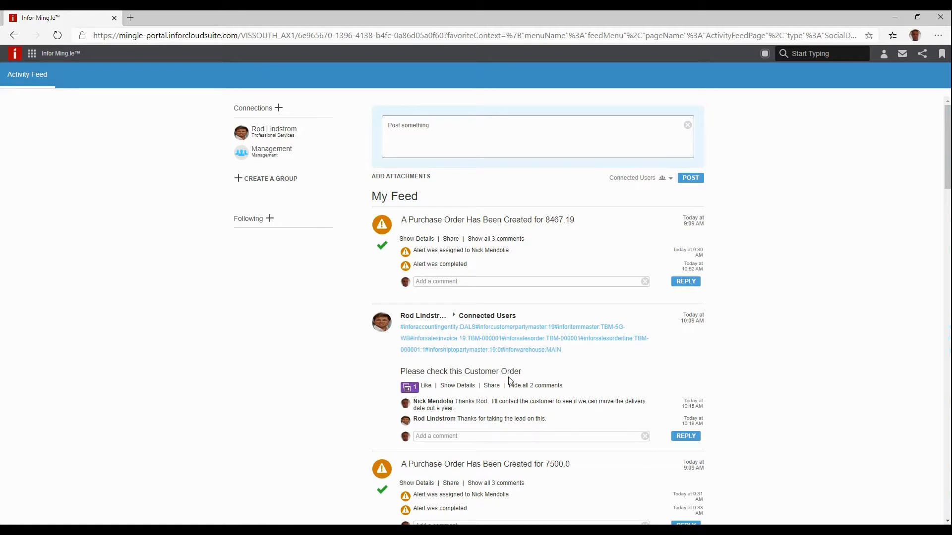
{"action": "left_click", "coordinate": [413, 389]}
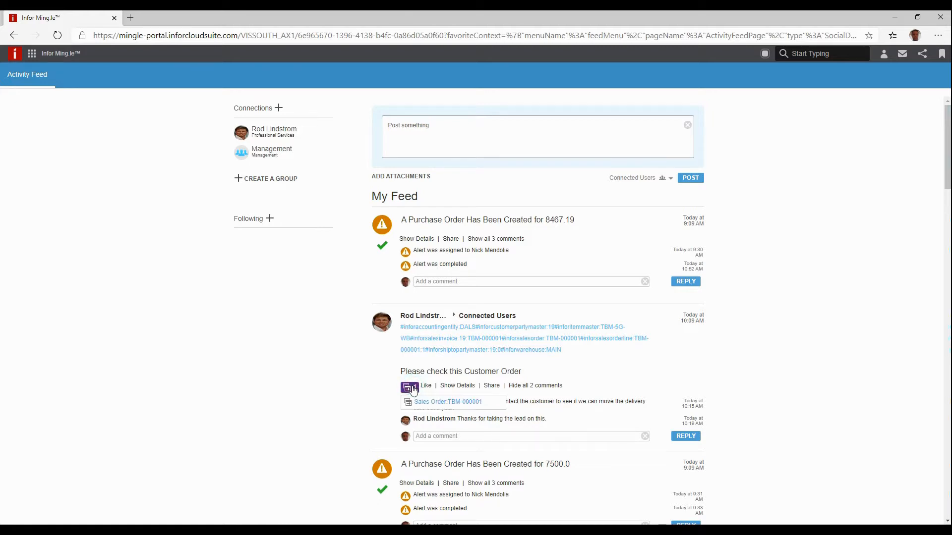
{"action": "left_click", "coordinate": [447, 402]}
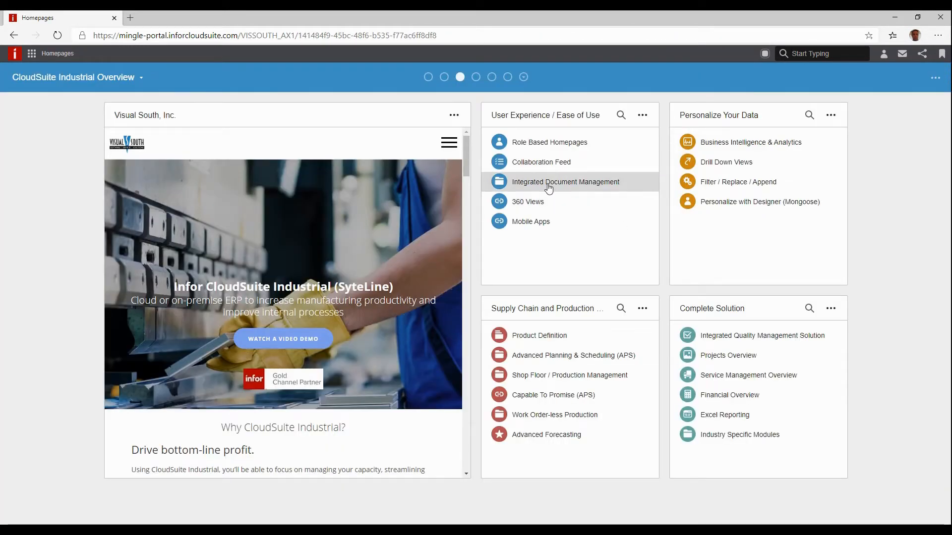
Open Context Sensitive Documents - Items under Integrated Document Management and show the related information for item FA-10000
{"action": "left_click", "coordinate": [548, 188]}
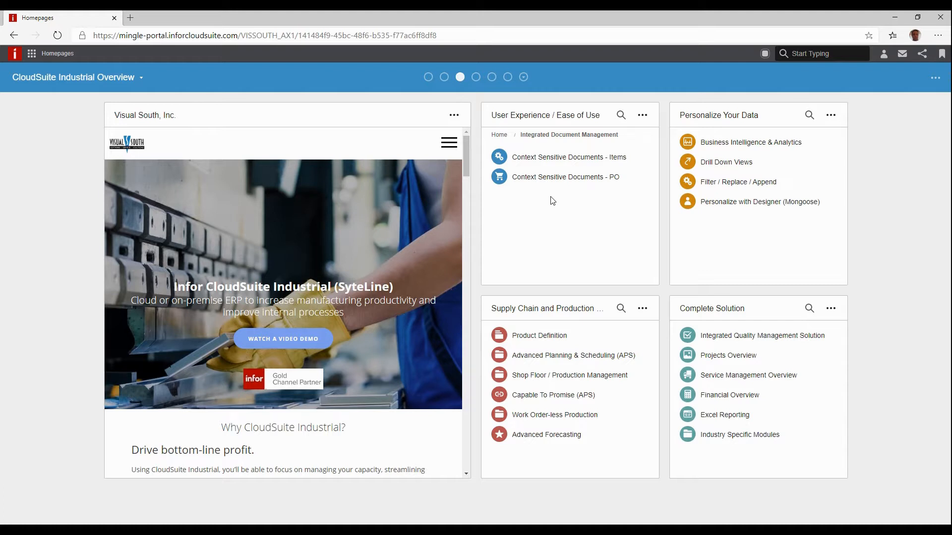
{"action": "left_click", "coordinate": [544, 157]}
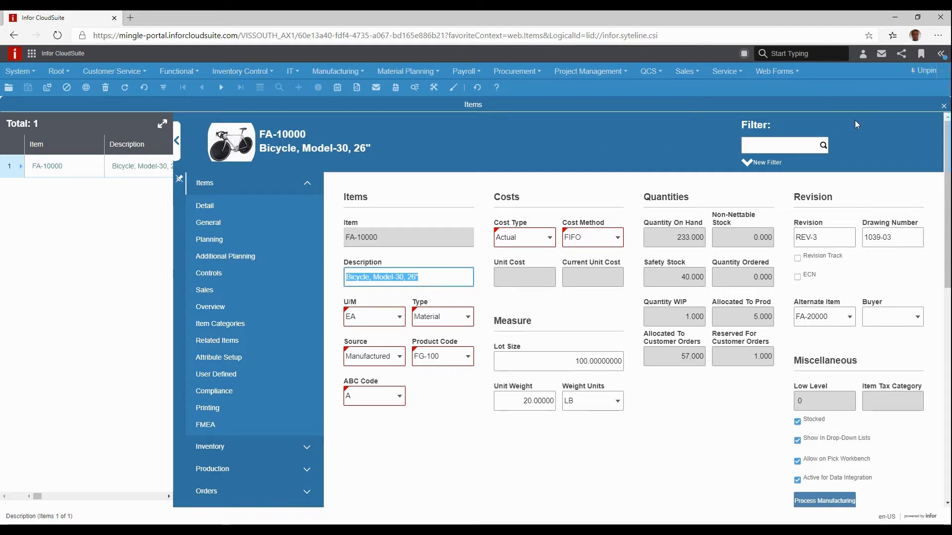
{"action": "left_click", "coordinate": [941, 54]}
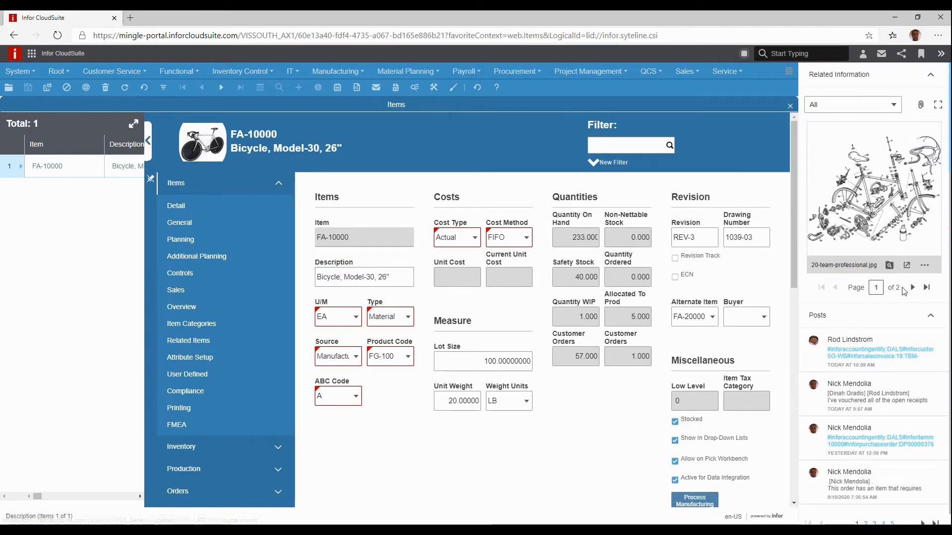
Page through the documents attached to the item and view the exploded bicycle drawing full size
{"action": "left_click", "coordinate": [912, 288]}
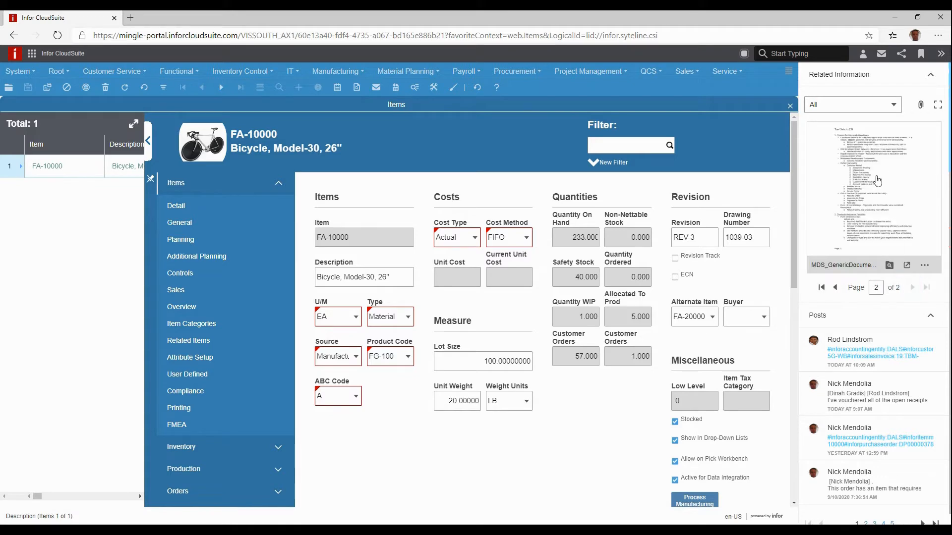
{"action": "left_click", "coordinate": [838, 289]}
{"action": "left_click", "coordinate": [890, 189]}
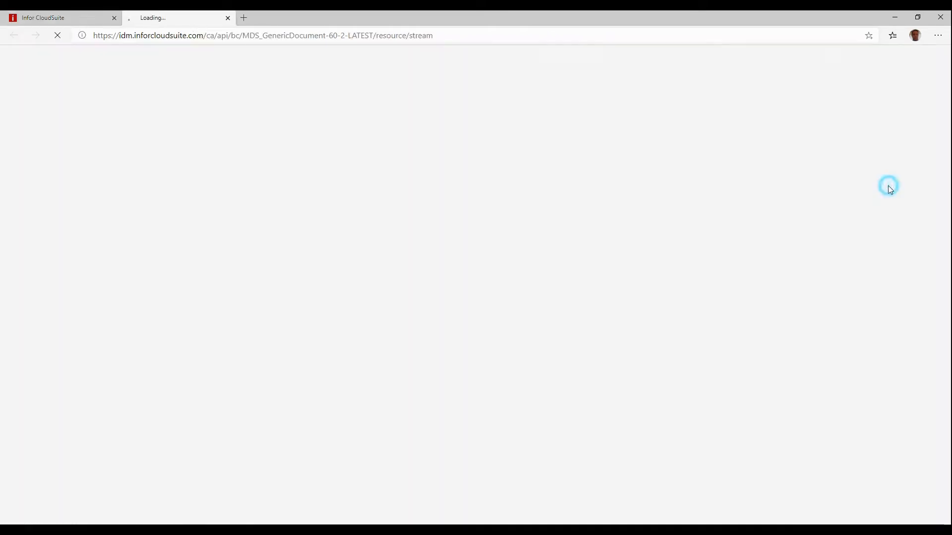
{"action": "left_click", "coordinate": [232, 18]}
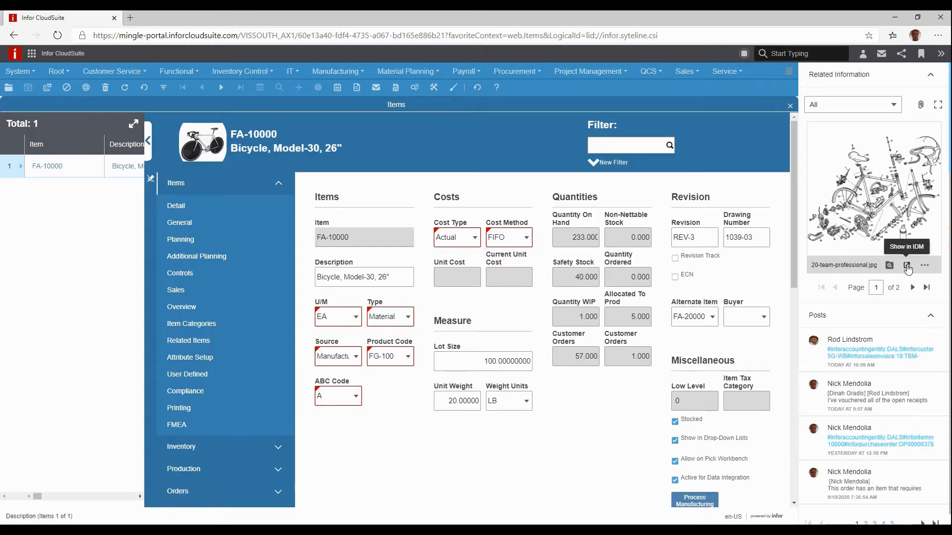
Show 20-team-professional.jpg in IDM and view its version history with the related information hidden
{"action": "left_click", "coordinate": [906, 263]}
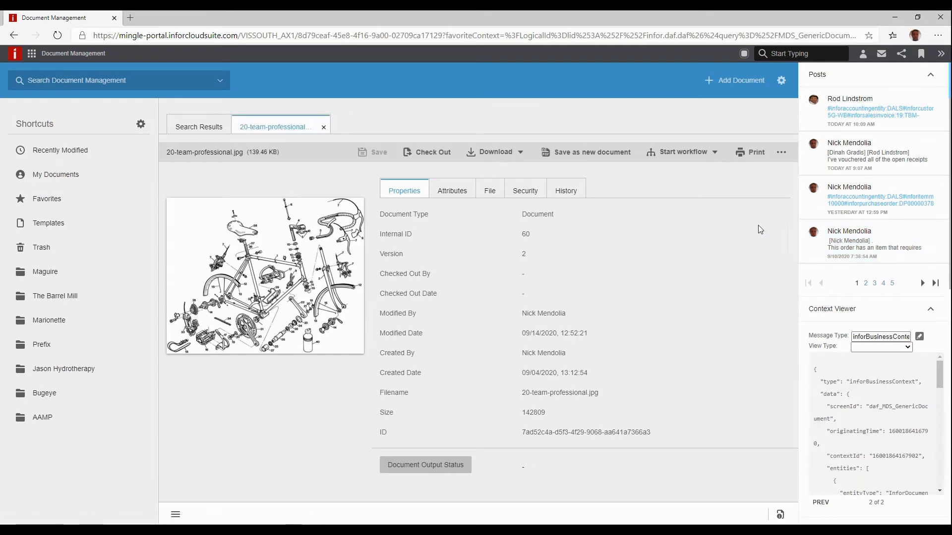
{"action": "left_click", "coordinate": [940, 53]}
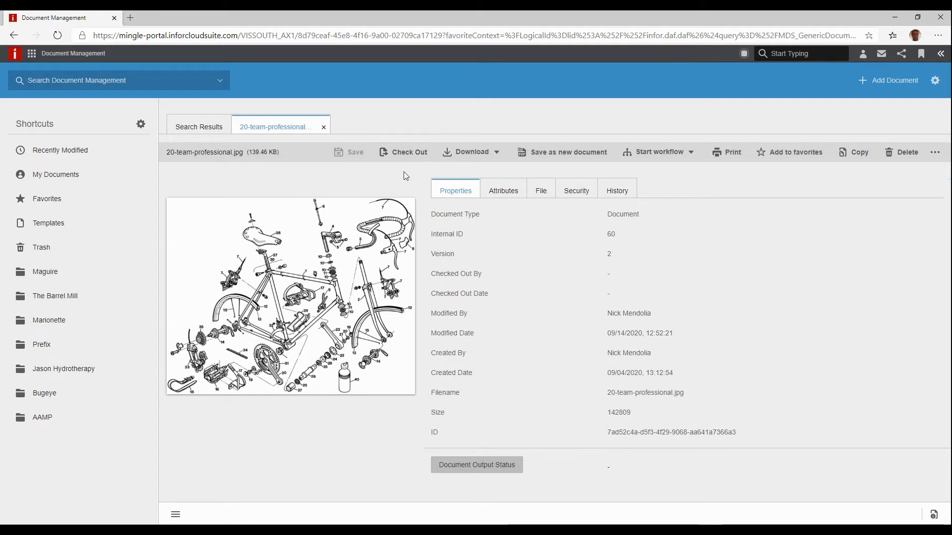
{"action": "left_click", "coordinate": [614, 202]}
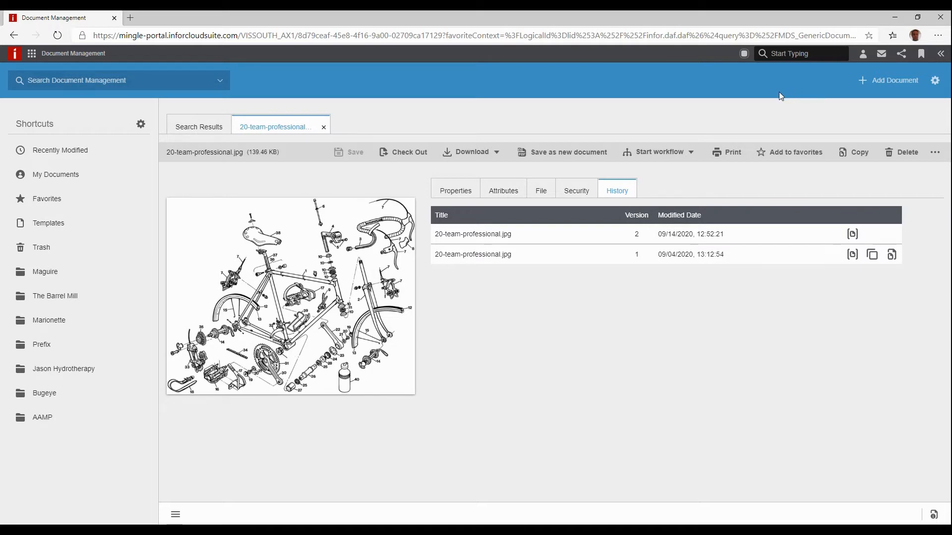
Return to the overview homepage, open the Customer 360 view and look over the list of other customers
{"action": "left_click", "coordinate": [15, 55]}
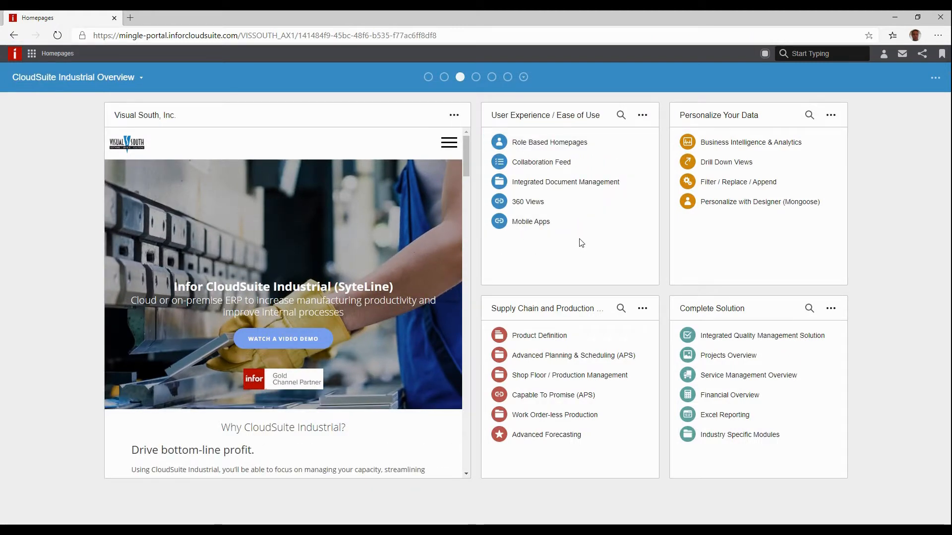
{"action": "left_click", "coordinate": [538, 206]}
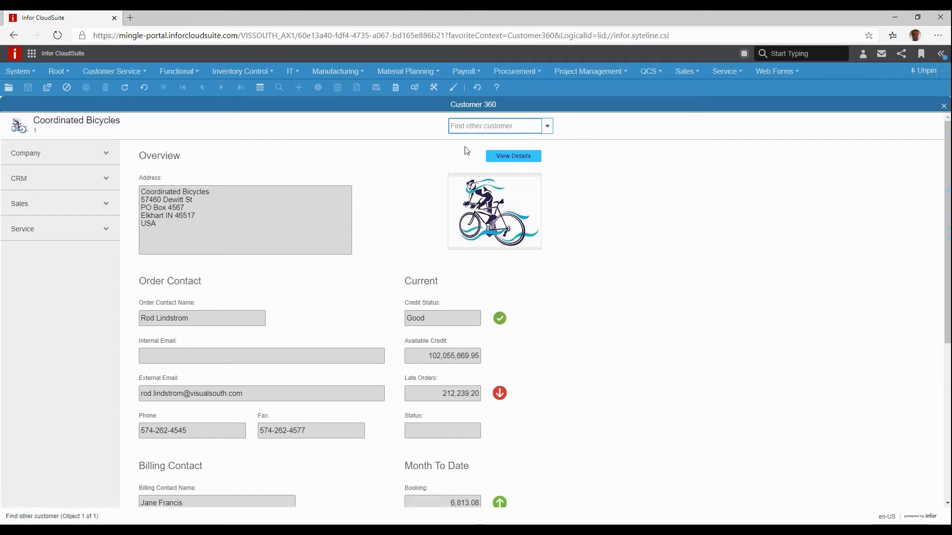
{"action": "left_click", "coordinate": [547, 125]}
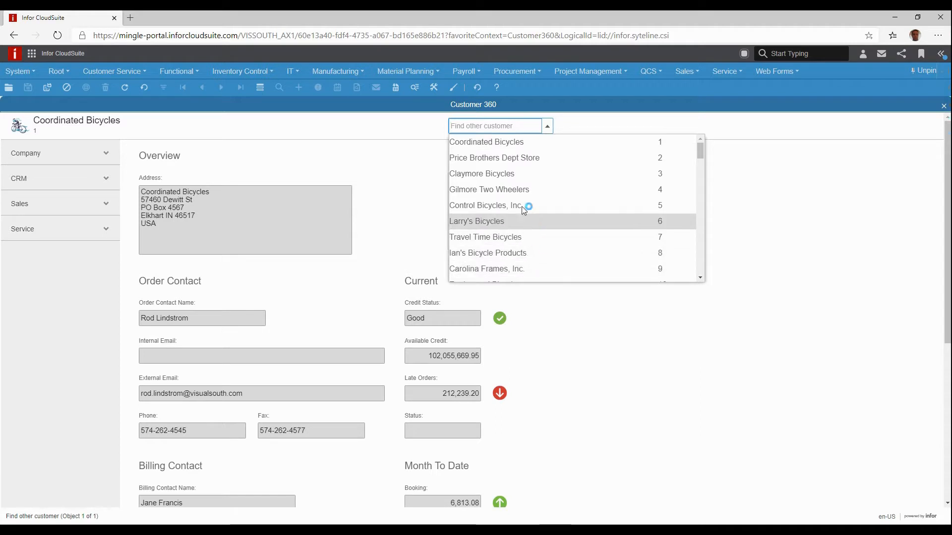
{"action": "left_click", "coordinate": [390, 139]}
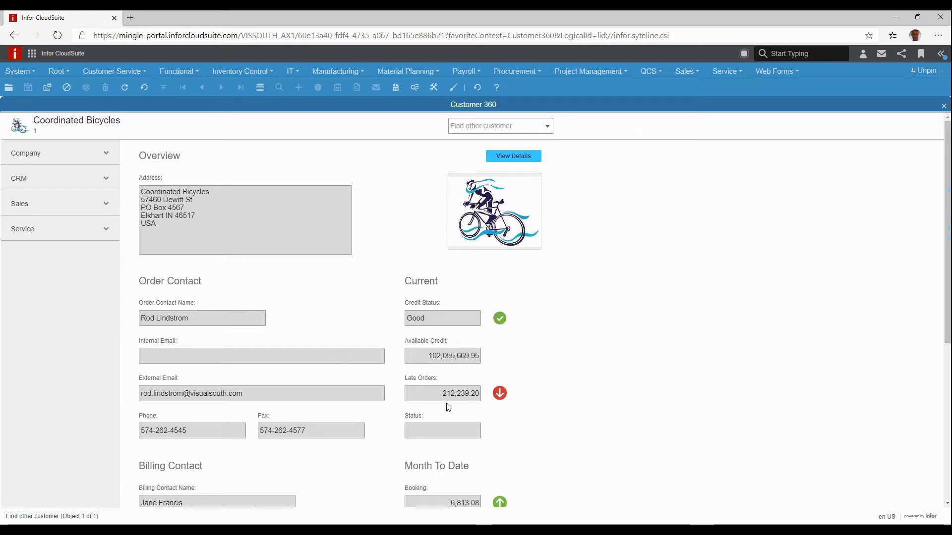
View the Payment History for Coordinated Bicycles in the Company section of Customer 360
{"action": "left_click", "coordinate": [106, 156]}
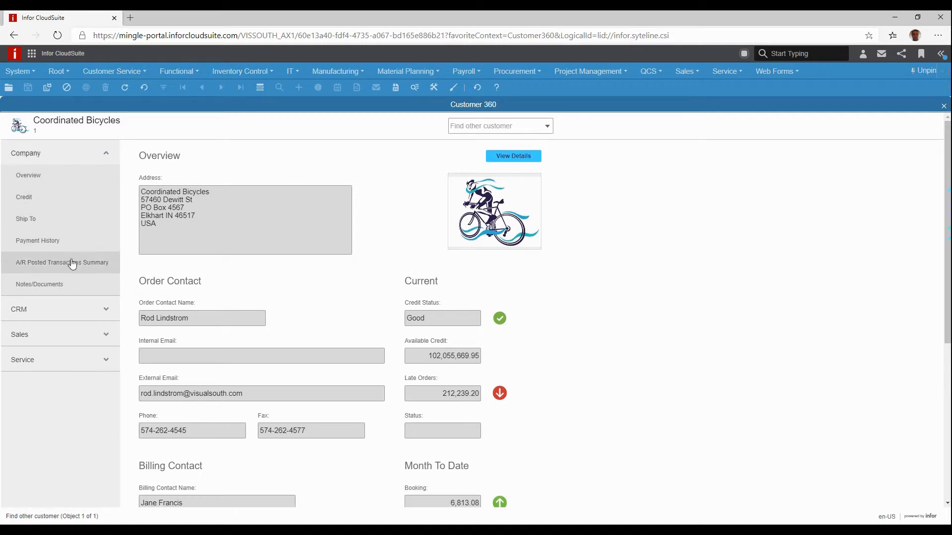
{"action": "left_click", "coordinate": [43, 245]}
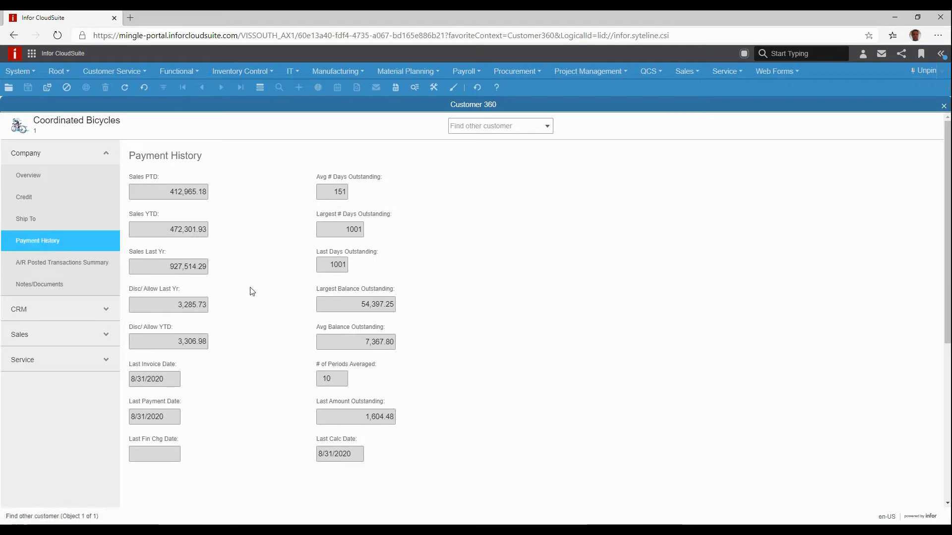
View the Interactions and Opportunities of Coordinated Bicycles in the CRM section of Customer 360
{"action": "left_click", "coordinate": [106, 312]}
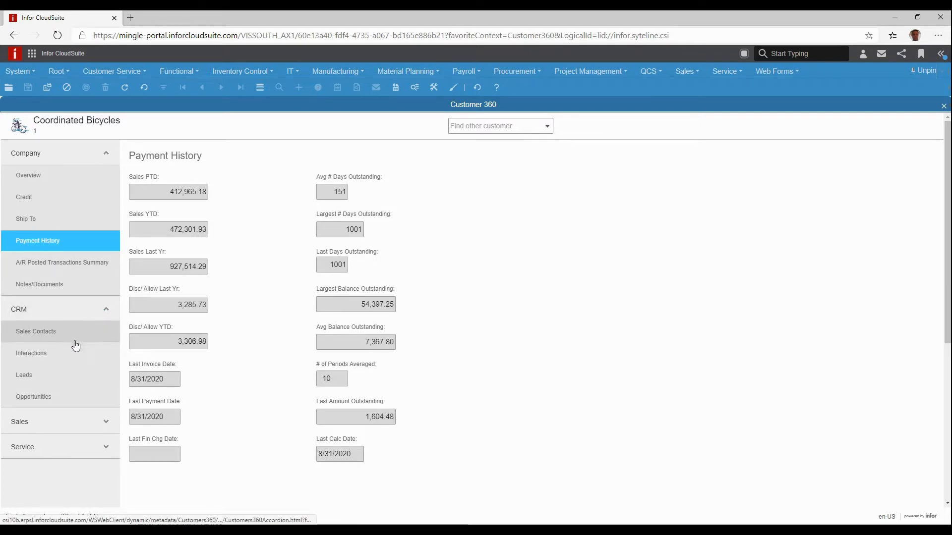
{"action": "left_click", "coordinate": [38, 354]}
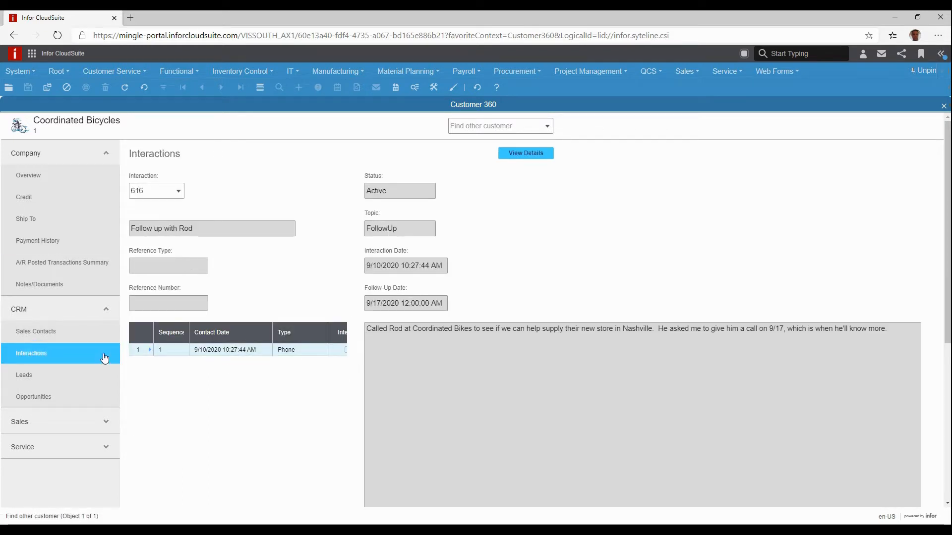
{"action": "left_click", "coordinate": [40, 394]}
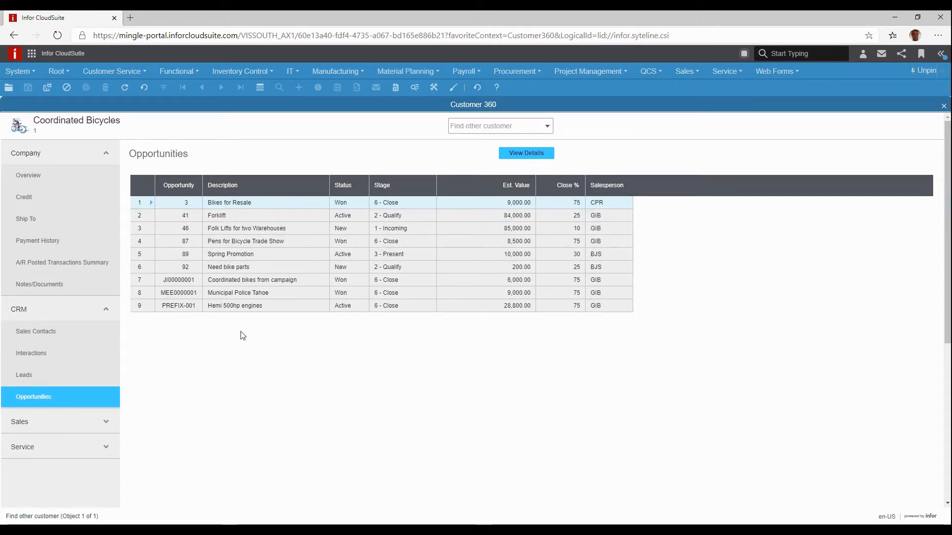
View the Customer Orders of Coordinated Bicycles in the Sales section, and collapse the Sales, CRM and Company sections
{"action": "left_click", "coordinate": [107, 423]}
{"action": "left_click", "coordinate": [53, 445]}
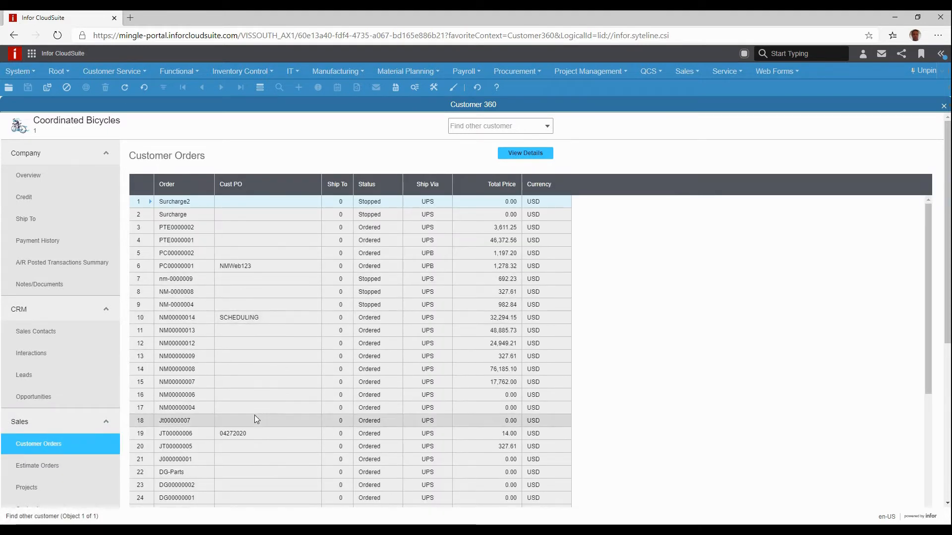
{"action": "left_click", "coordinate": [106, 422]}
{"action": "left_click", "coordinate": [106, 309]}
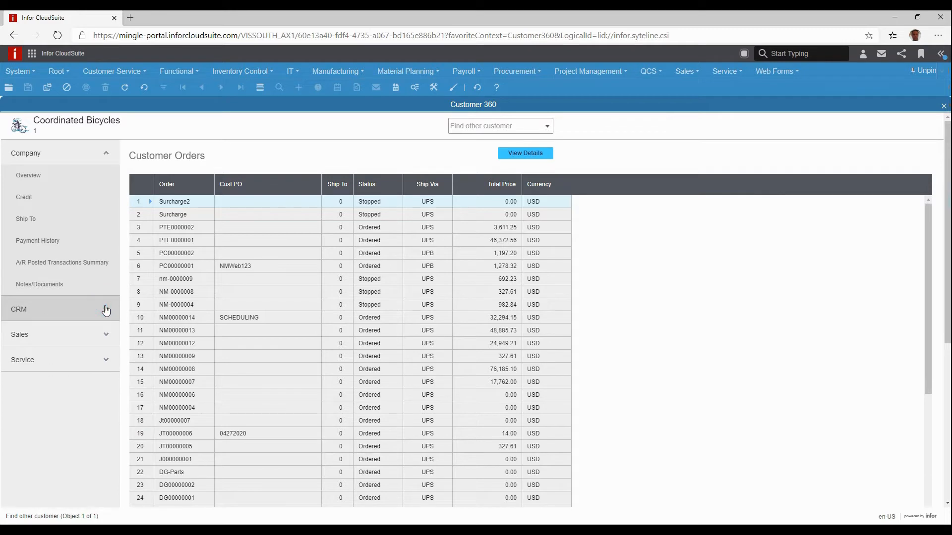
{"action": "left_click", "coordinate": [108, 155]}
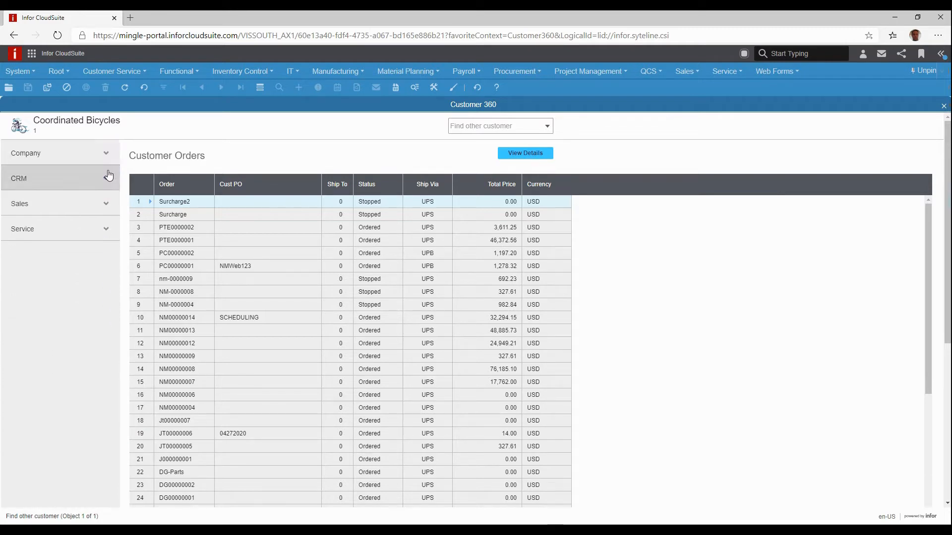
View the customer's Incidents in the Service section, collapse that section and close Customer 360
{"action": "left_click", "coordinate": [108, 232]}
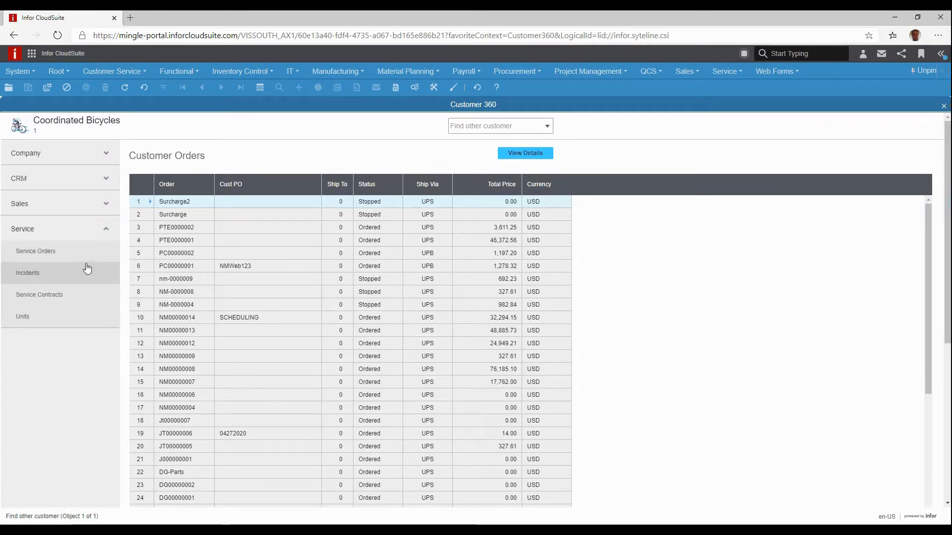
{"action": "left_click", "coordinate": [37, 277]}
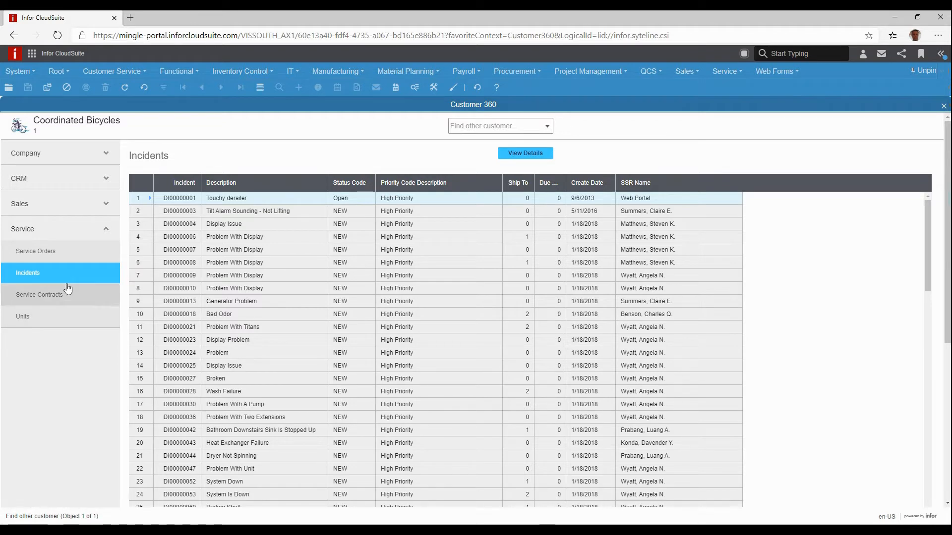
{"action": "left_click", "coordinate": [105, 230]}
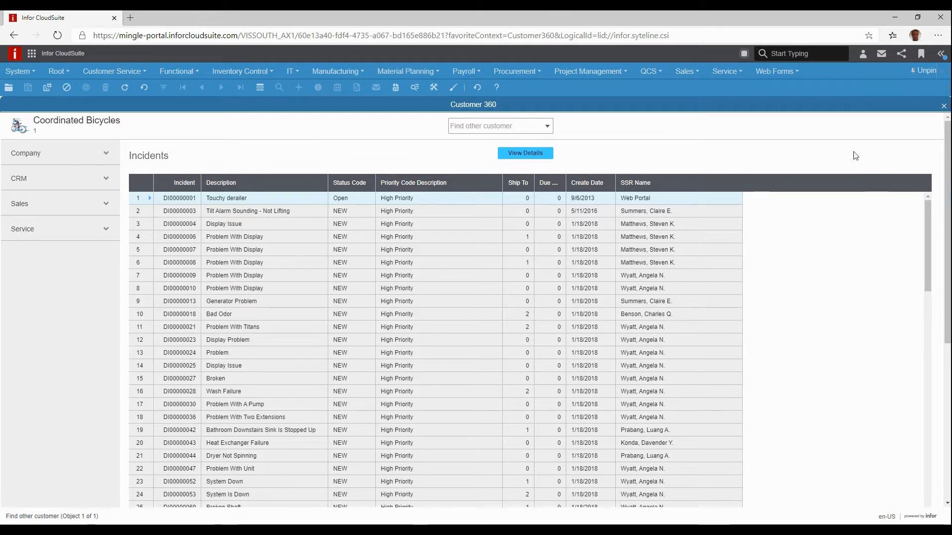
{"action": "left_click", "coordinate": [944, 107]}
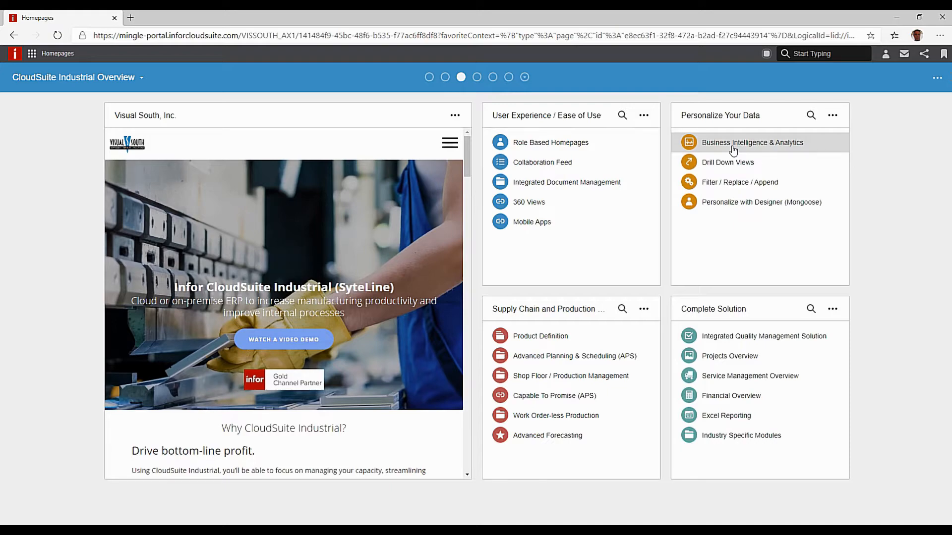
Open Business Intelligence & Analytics from the overview homepage and filter the Sales Analysis dashboard to 2017 and Carolina Frames, Inc
{"action": "left_click", "coordinate": [718, 144]}
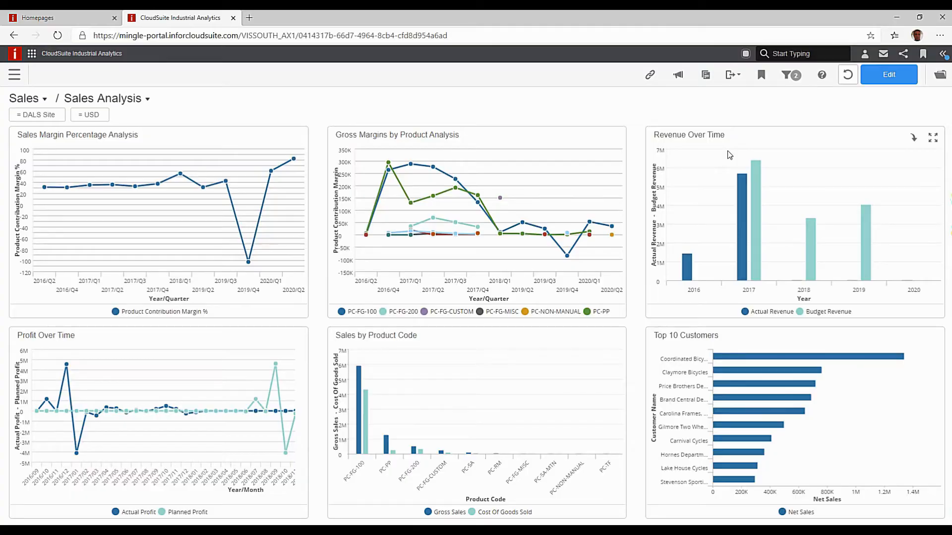
{"action": "left_click_drag", "start_coordinate": [727, 150], "coordinate": [764, 214]}
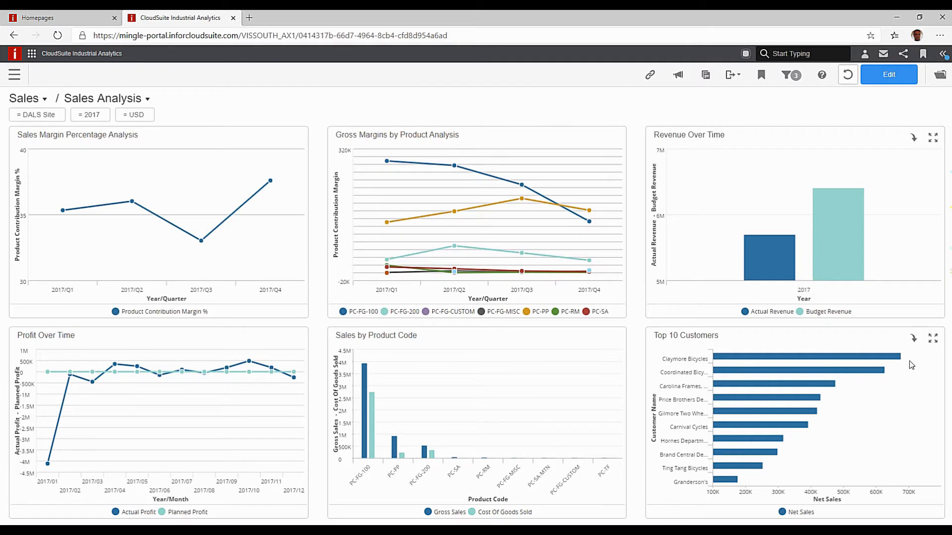
{"action": "left_click_drag", "start_coordinate": [912, 358], "coordinate": [810, 390]}
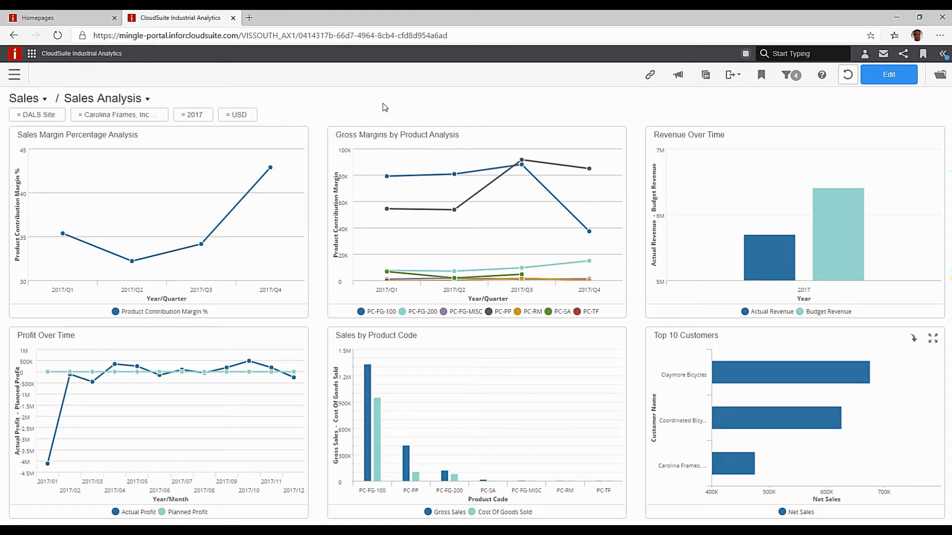
Return to the overview homepage, open Drill Down Views and show the Transactions list in the Inventory Control Navigator
{"action": "left_click", "coordinate": [13, 35]}
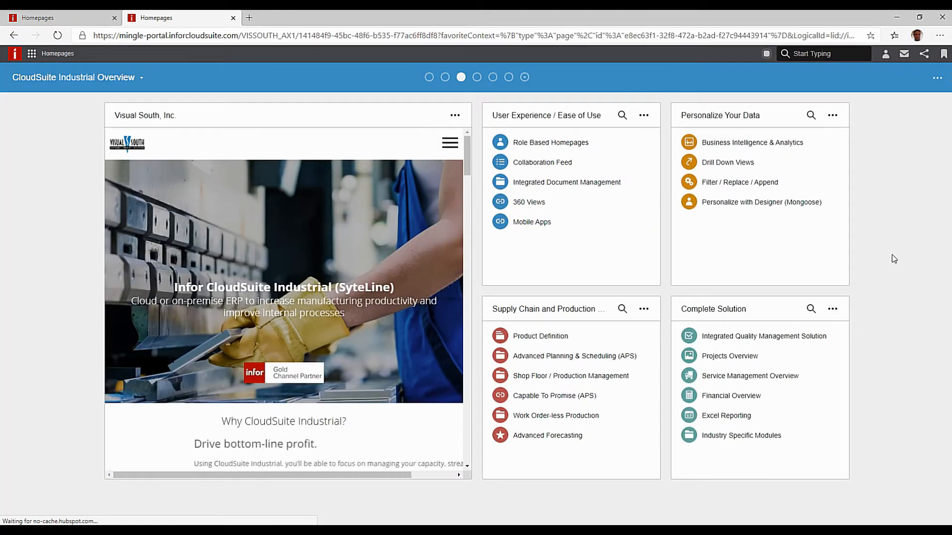
{"action": "left_click", "coordinate": [723, 163]}
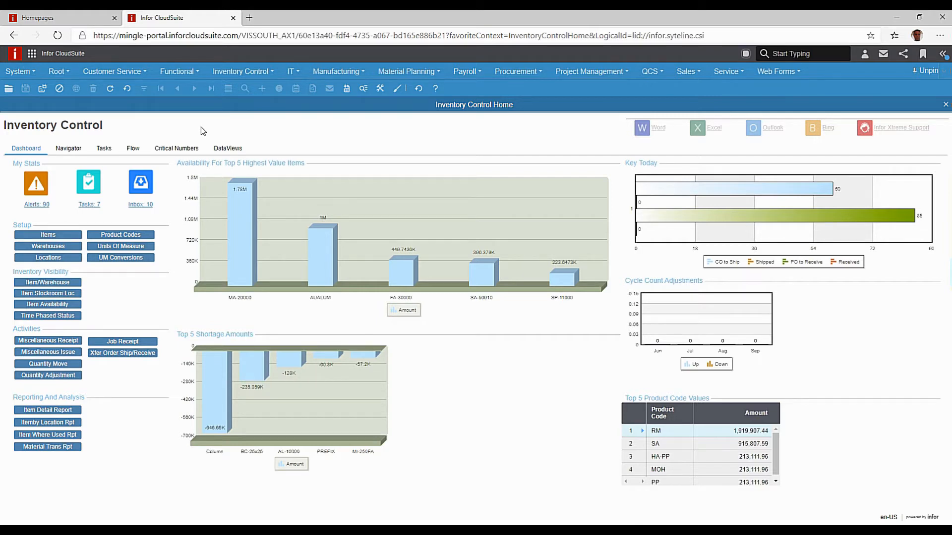
{"action": "left_click", "coordinate": [52, 449]}
{"action": "left_click", "coordinate": [70, 151]}
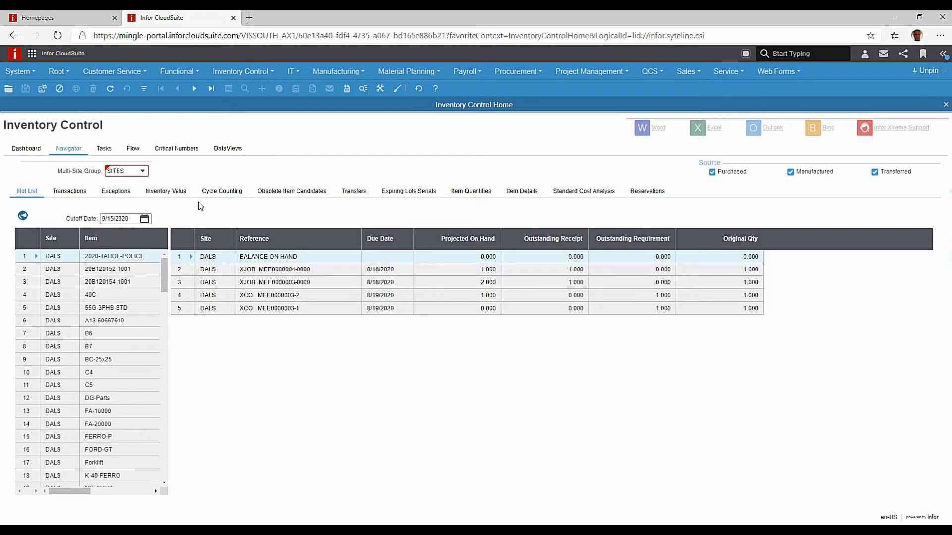
{"action": "left_click", "coordinate": [75, 192]}
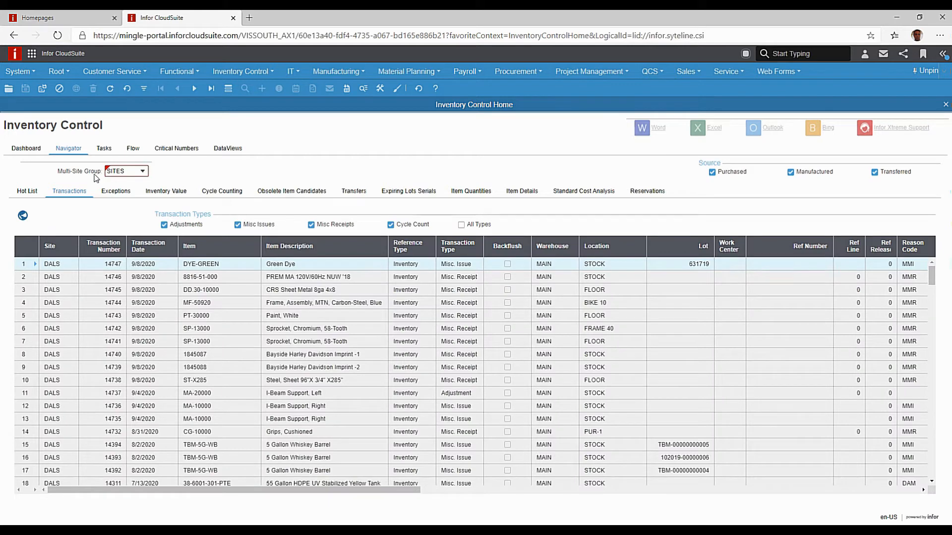
Keep the multi-site group at SITES and filter the inventory transactions in place to items matching FA*
{"action": "left_click", "coordinate": [142, 171]}
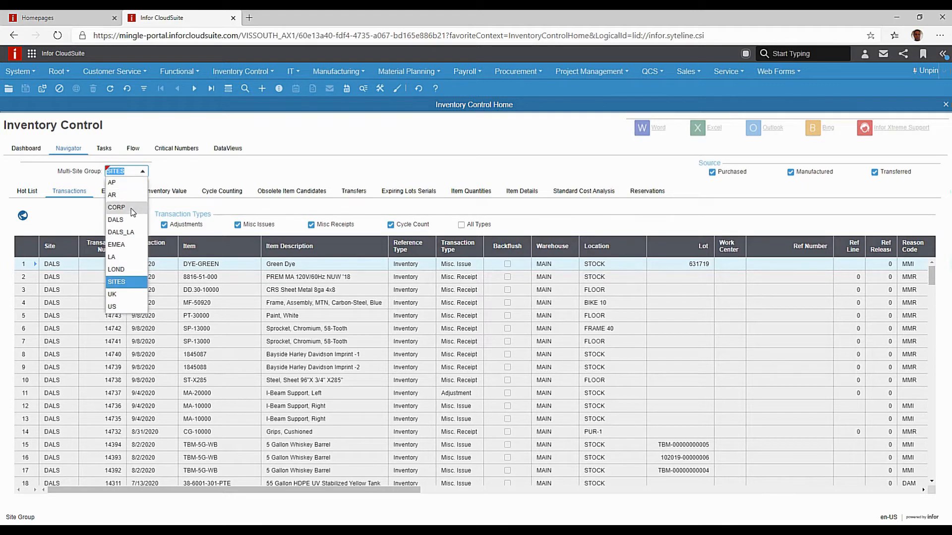
{"action": "left_click", "coordinate": [123, 284]}
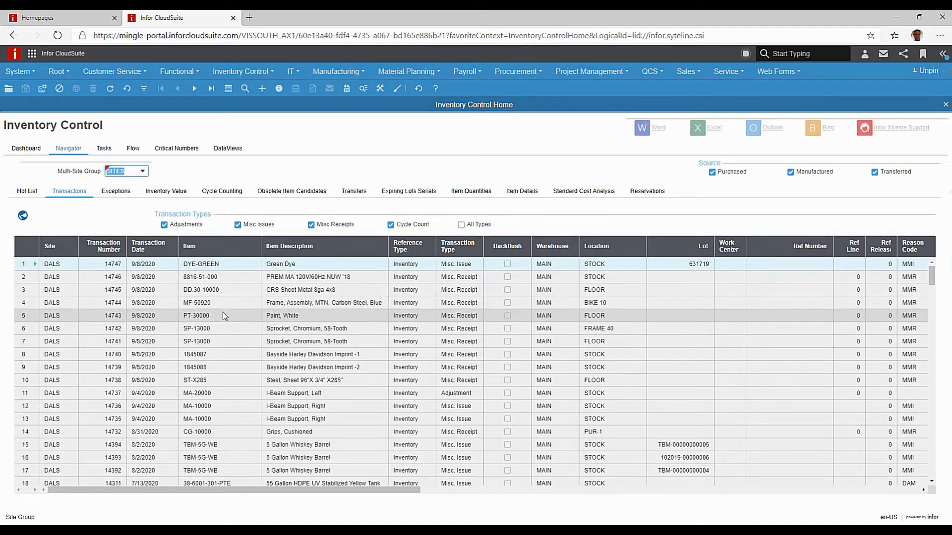
{"action": "key", "text": "F4"}
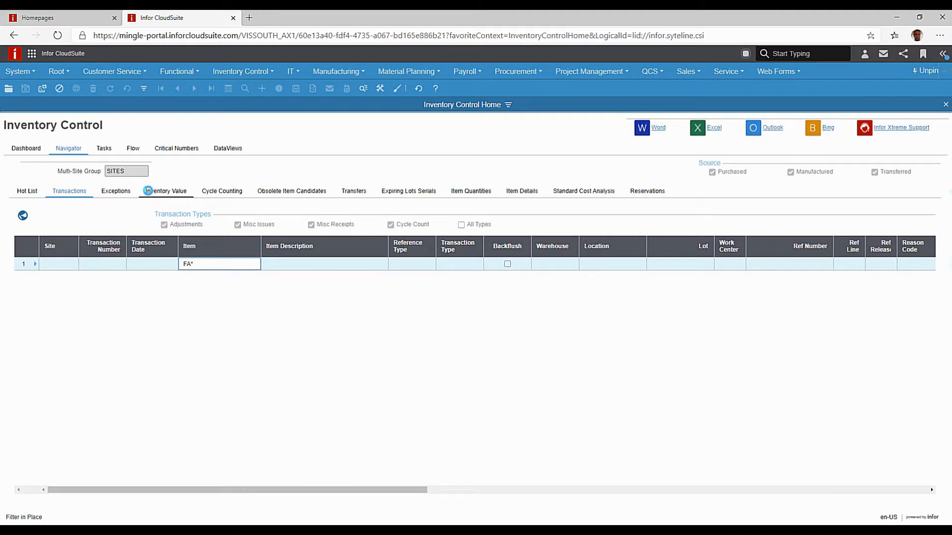
{"action": "key", "text": "F4"}
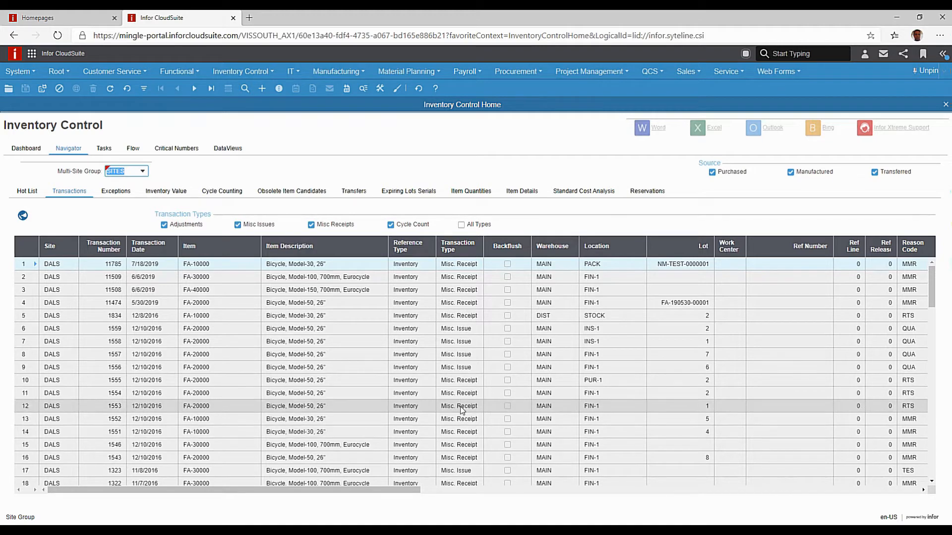
Narrow the FA* transactions filter to the transaction type Misc. Receipt and apply it
{"action": "key", "text": "F4"}
{"action": "left_click", "coordinate": [459, 265]}
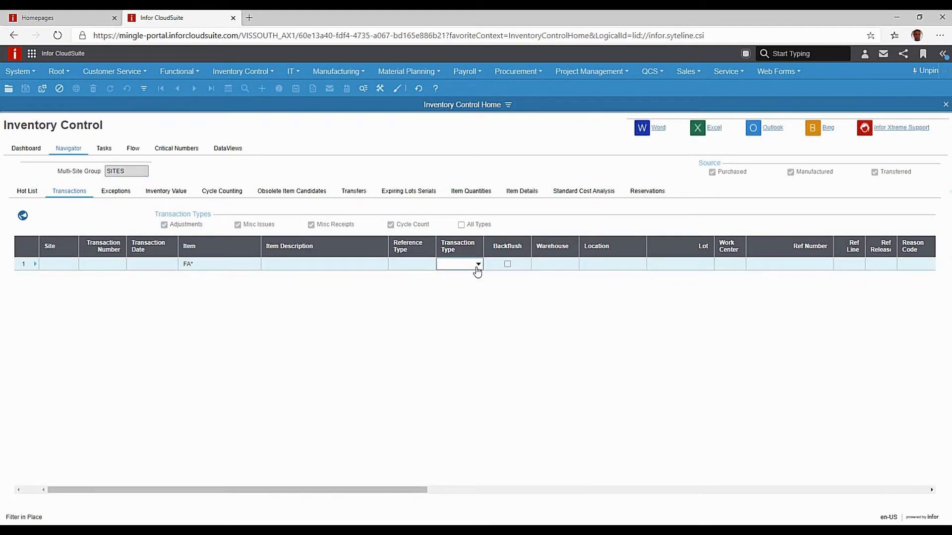
{"action": "left_click", "coordinate": [477, 268]}
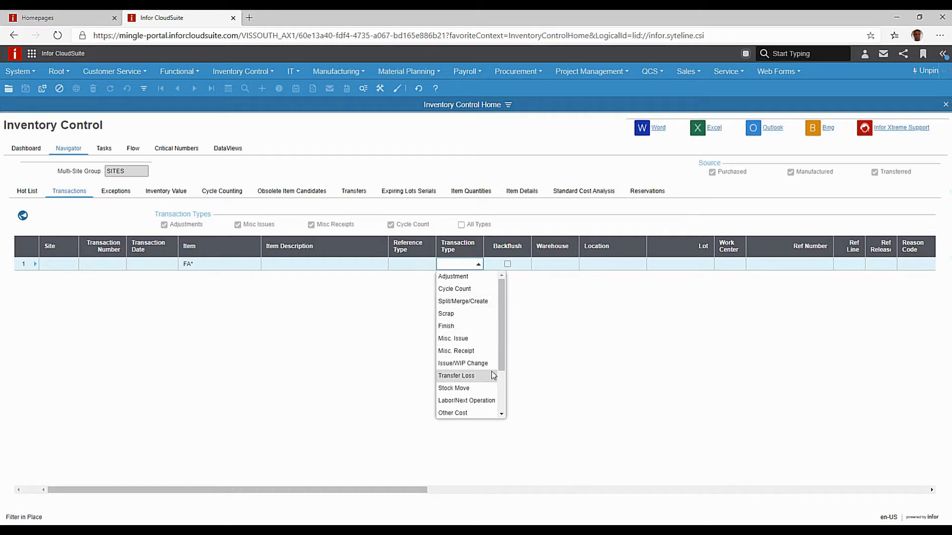
{"action": "left_click_drag", "start_coordinate": [501, 361], "coordinate": [501, 403]}
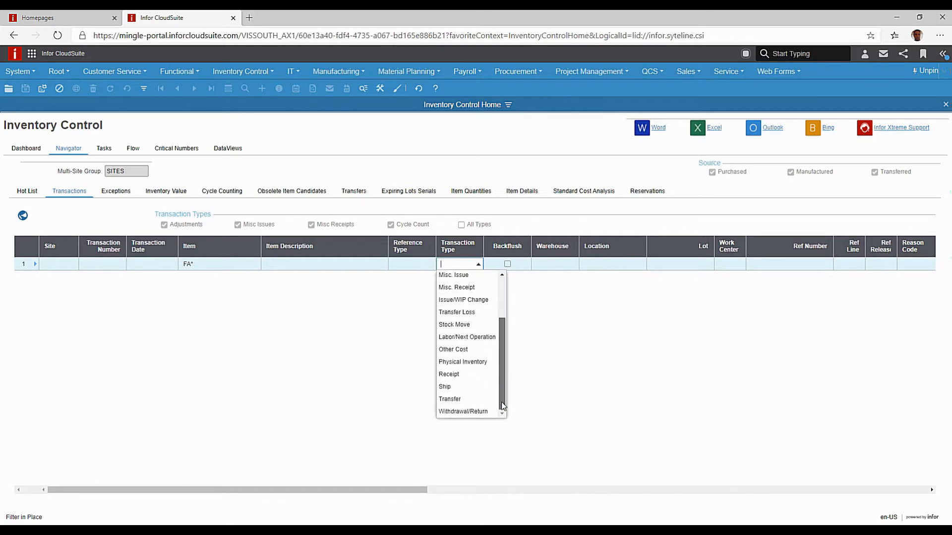
{"action": "scroll", "coordinate": [502, 376], "scroll_direction": "up", "scroll_amount": 5}
{"action": "left_click", "coordinate": [461, 349]}
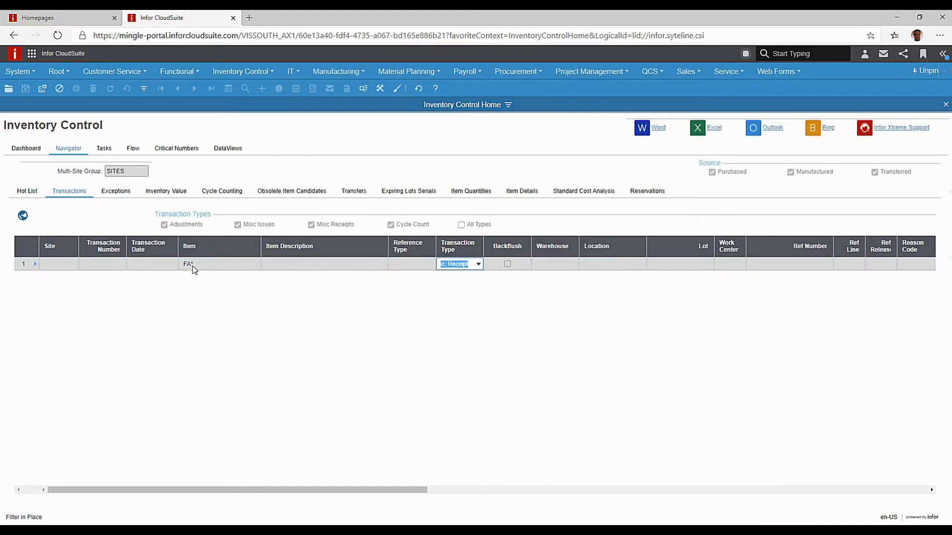
{"action": "key", "text": "F4"}
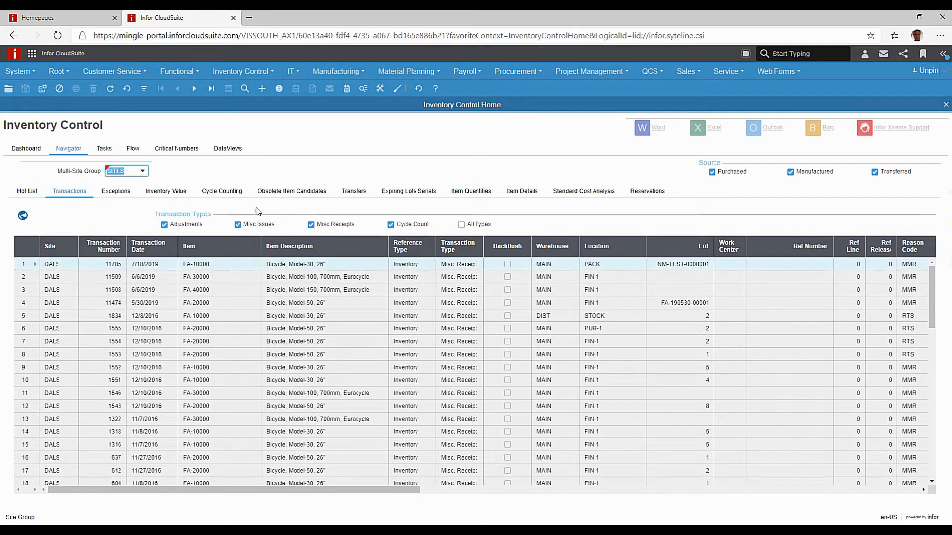
View Expiring Lots Serials and look over the detail options available for the first row's lot and item
{"action": "left_click", "coordinate": [413, 194]}
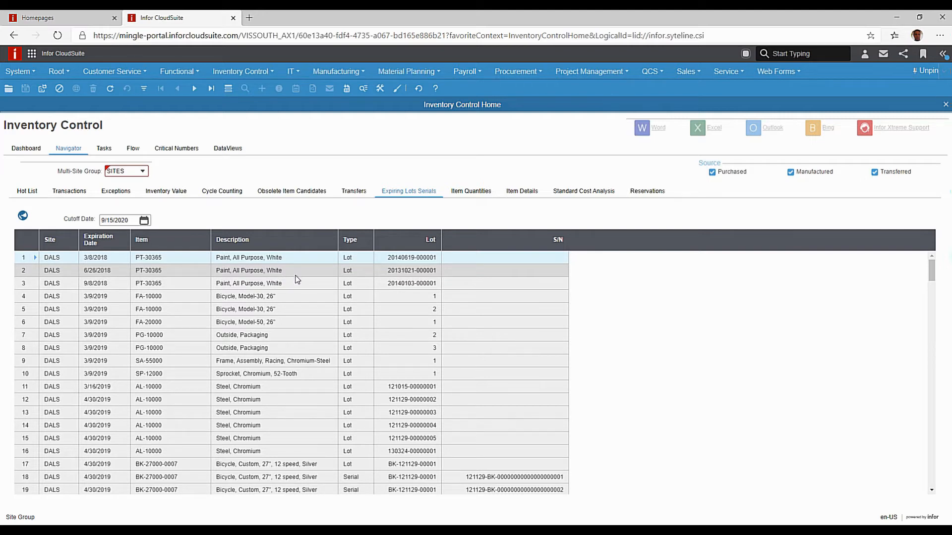
{"action": "right_click", "coordinate": [395, 264]}
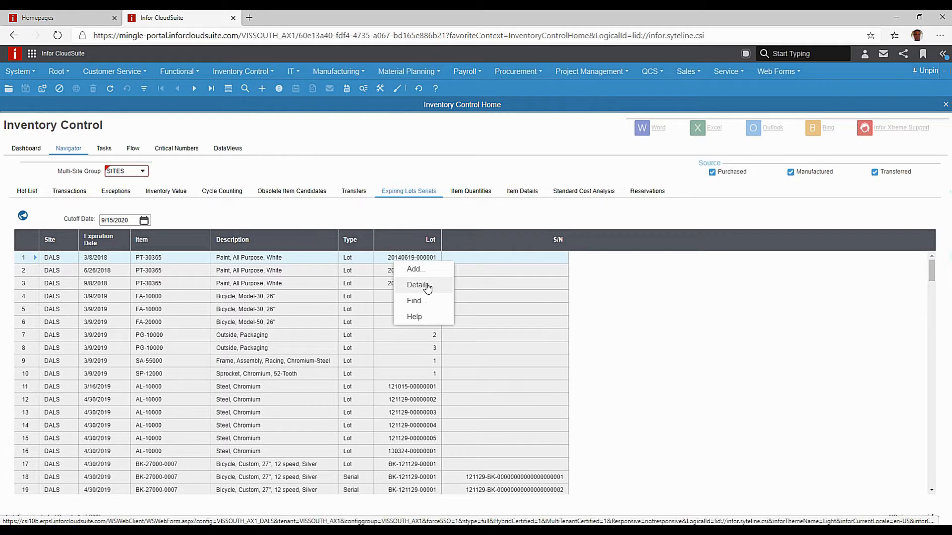
{"action": "right_click", "coordinate": [165, 255]}
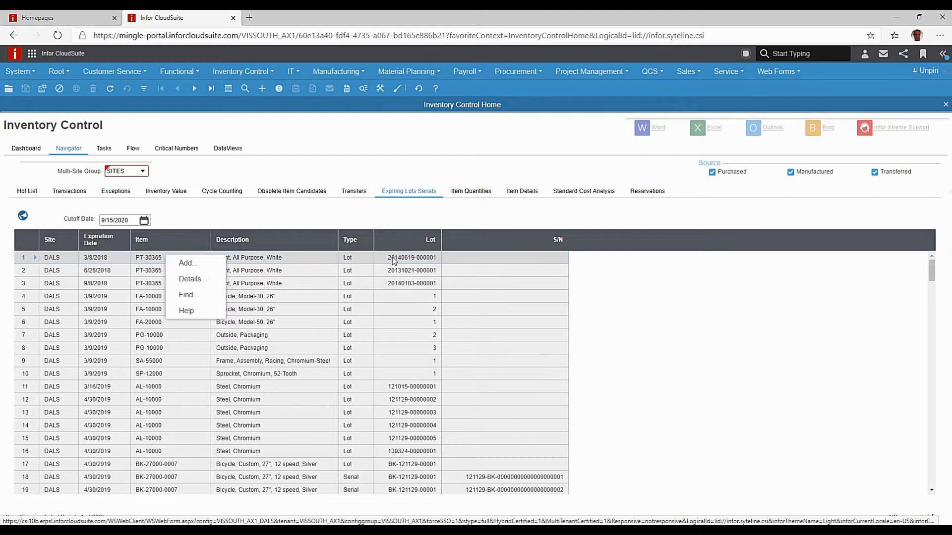
Drill down from the Inventory Value critical number to the Inventory Value Detail of the MAIN warehouse
{"action": "left_click", "coordinate": [166, 150]}
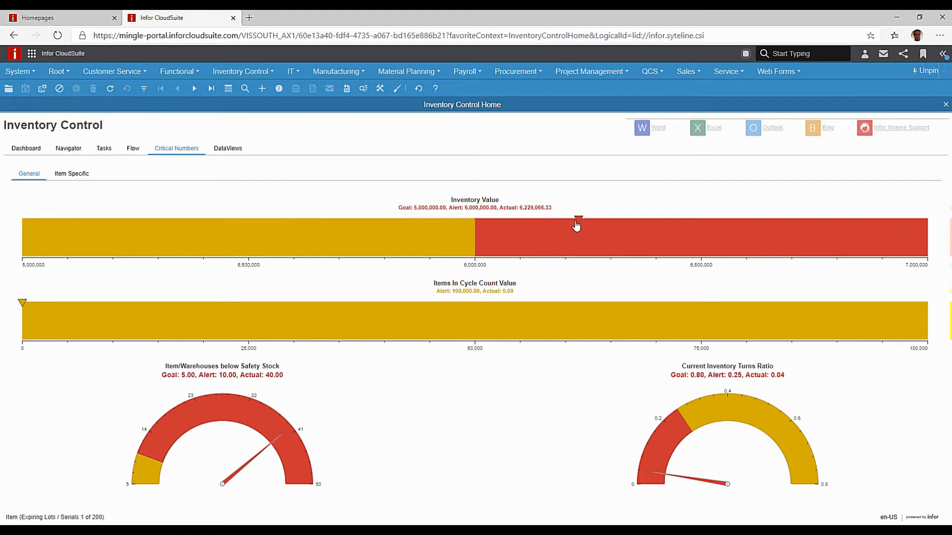
{"action": "left_click", "coordinate": [528, 237]}
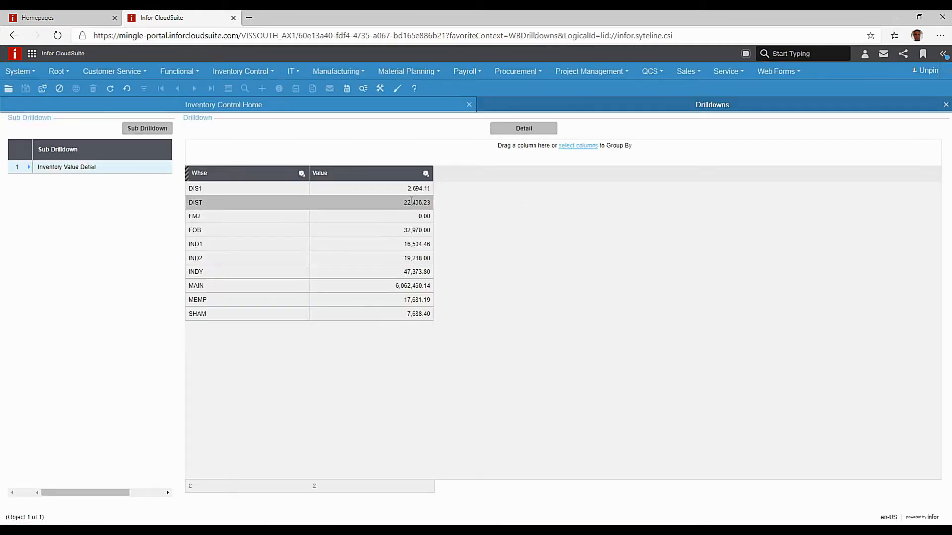
{"action": "left_click", "coordinate": [262, 285]}
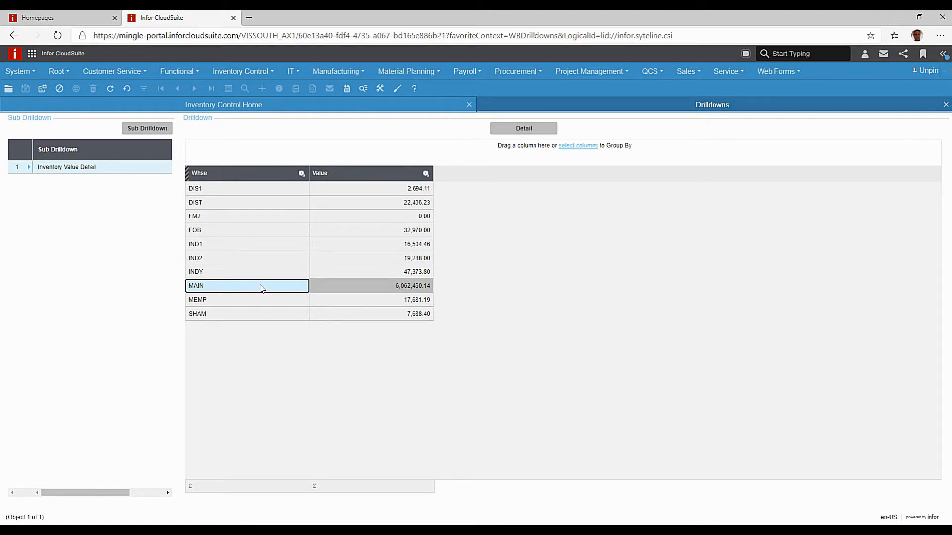
{"action": "left_click", "coordinate": [94, 170]}
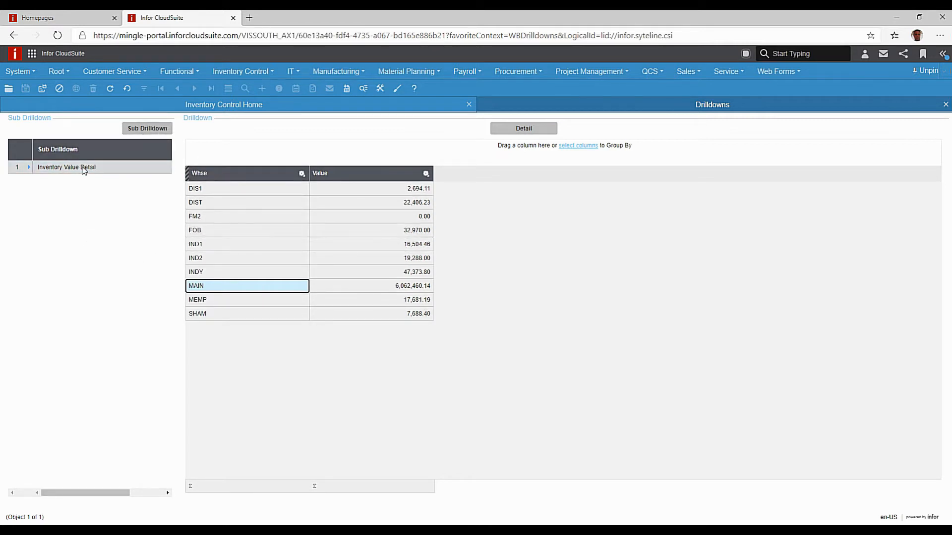
{"action": "left_click", "coordinate": [144, 130]}
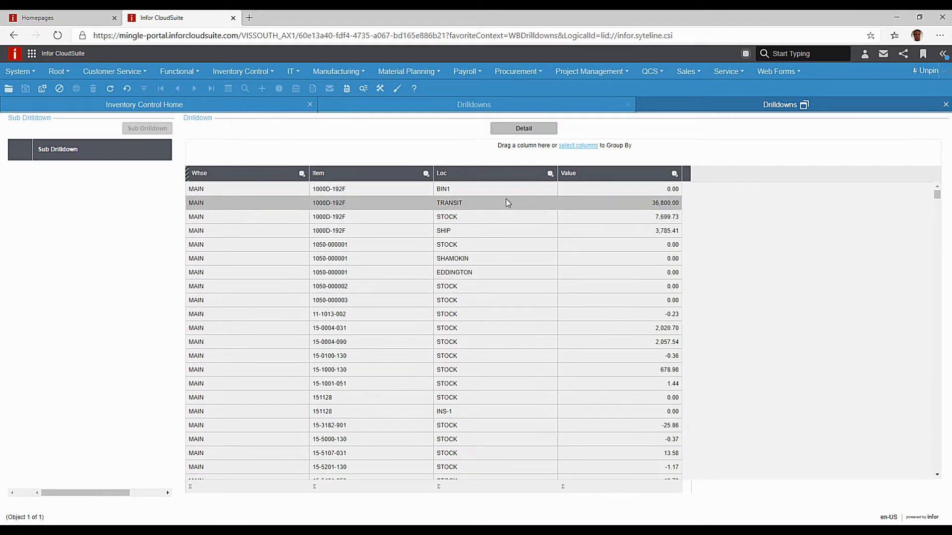
Filter the MAIN warehouse inventory value detail to records with Value greater than 0, and close both drilldowns
{"action": "left_click", "coordinate": [674, 174]}
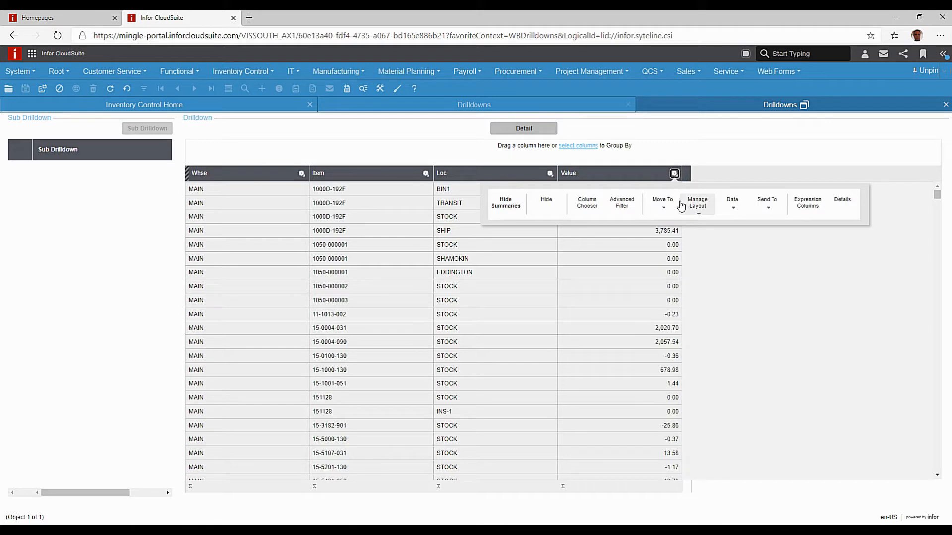
{"action": "left_click", "coordinate": [622, 203]}
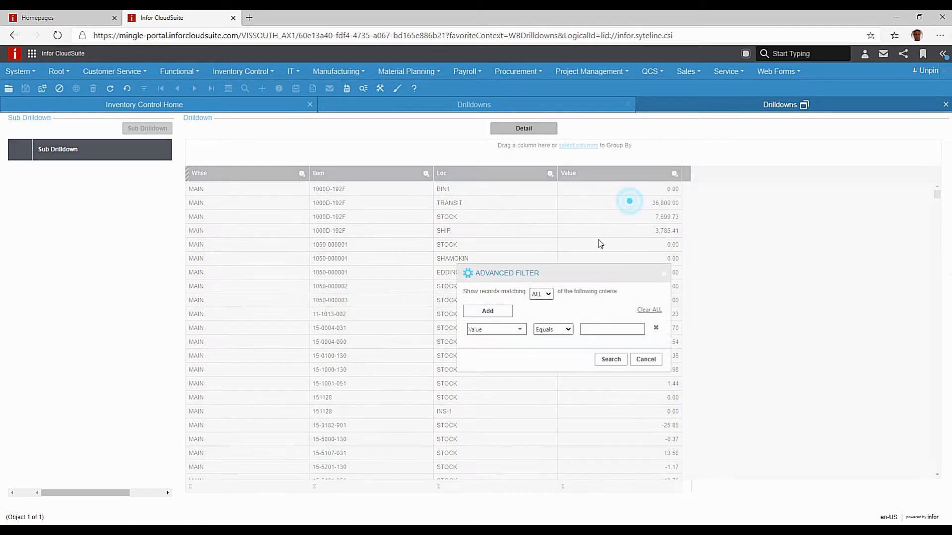
{"action": "left_click", "coordinate": [570, 329]}
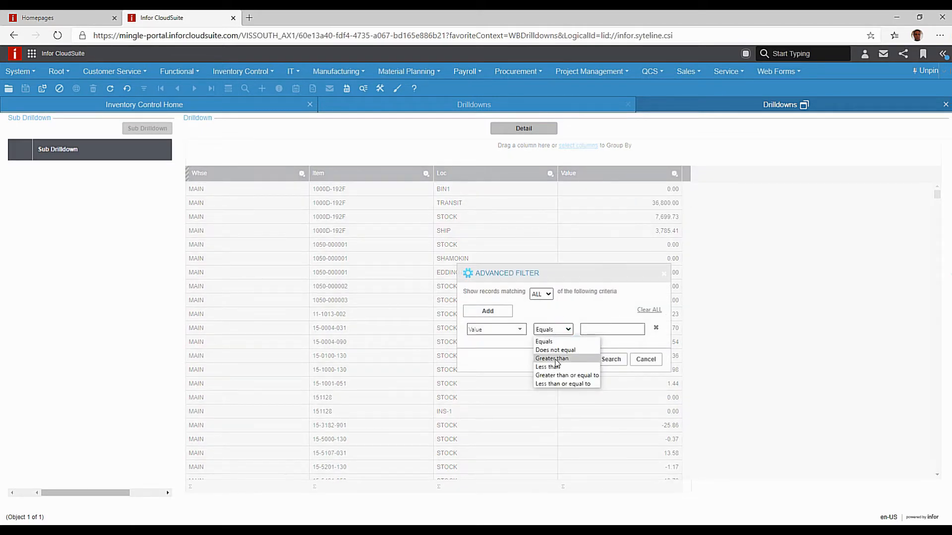
{"action": "left_click", "coordinate": [556, 359]}
{"action": "left_click", "coordinate": [583, 329]}
{"action": "type", "text": "0"}
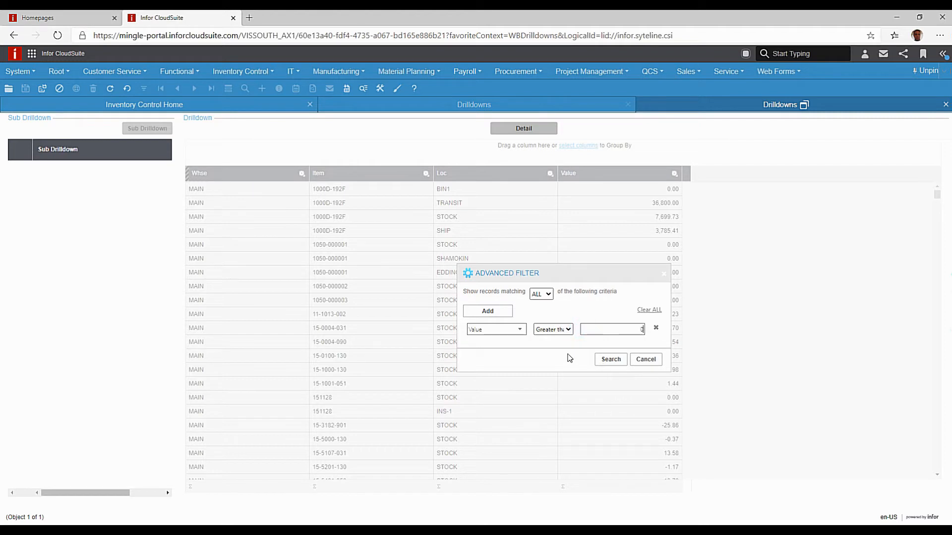
{"action": "left_click", "coordinate": [618, 359]}
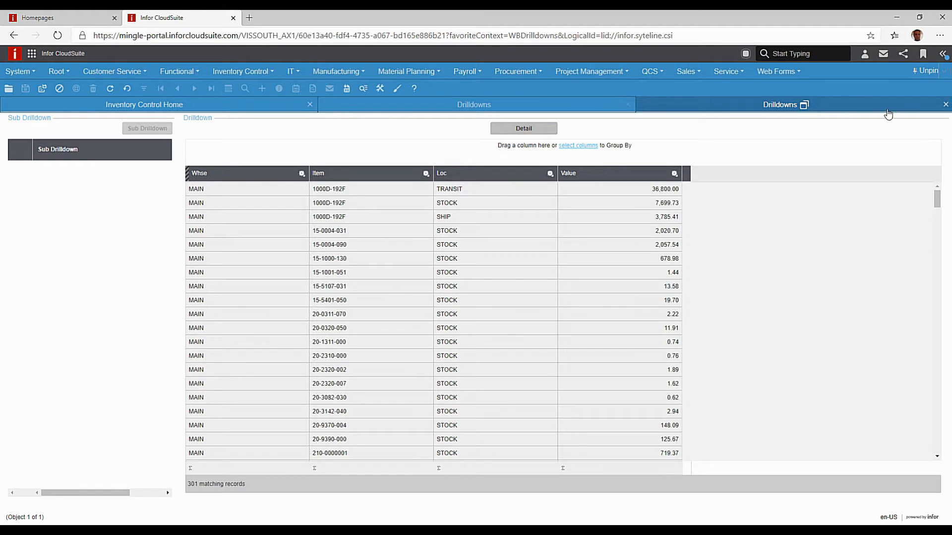
{"action": "left_click", "coordinate": [945, 105]}
{"action": "left_click", "coordinate": [945, 104]}
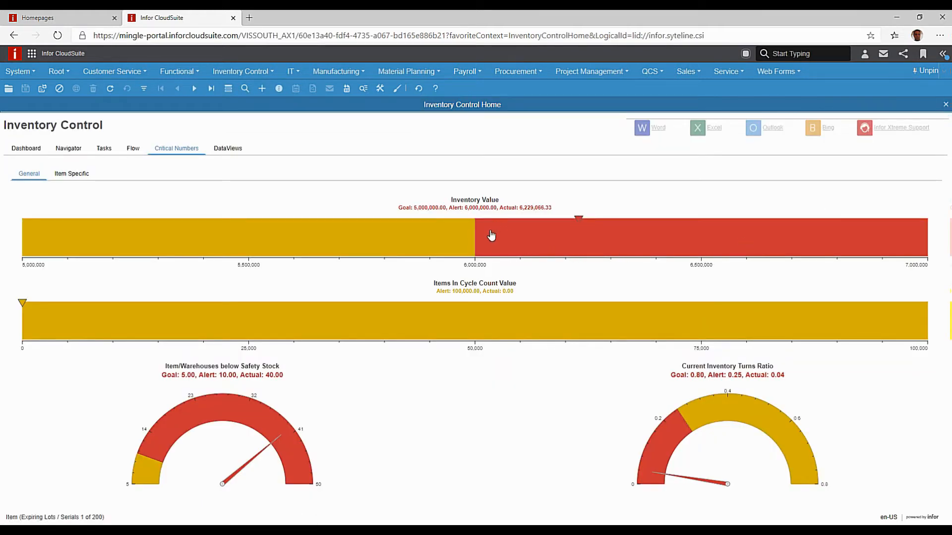
Examine the snapshot history of the Inventory Value critical number, and close it
{"action": "right_click", "coordinate": [528, 240]}
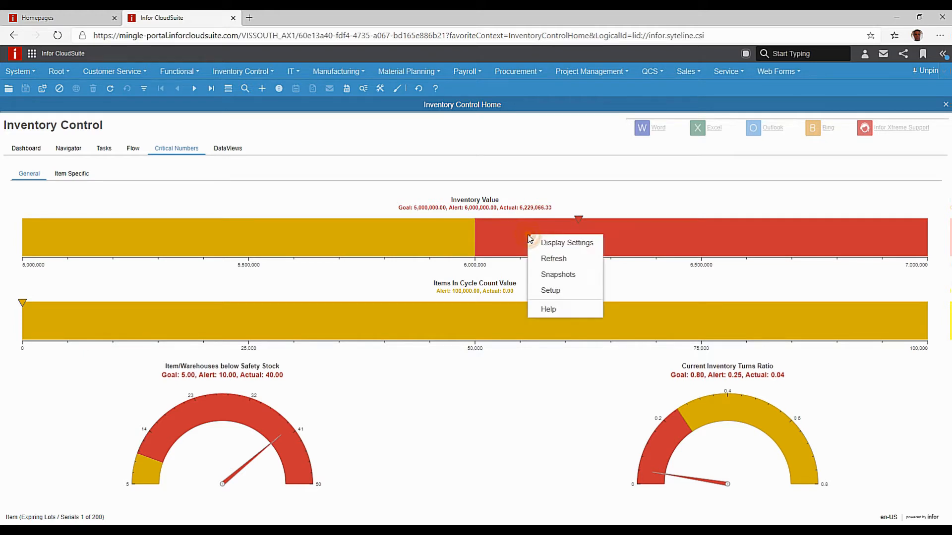
{"action": "left_click", "coordinate": [570, 277]}
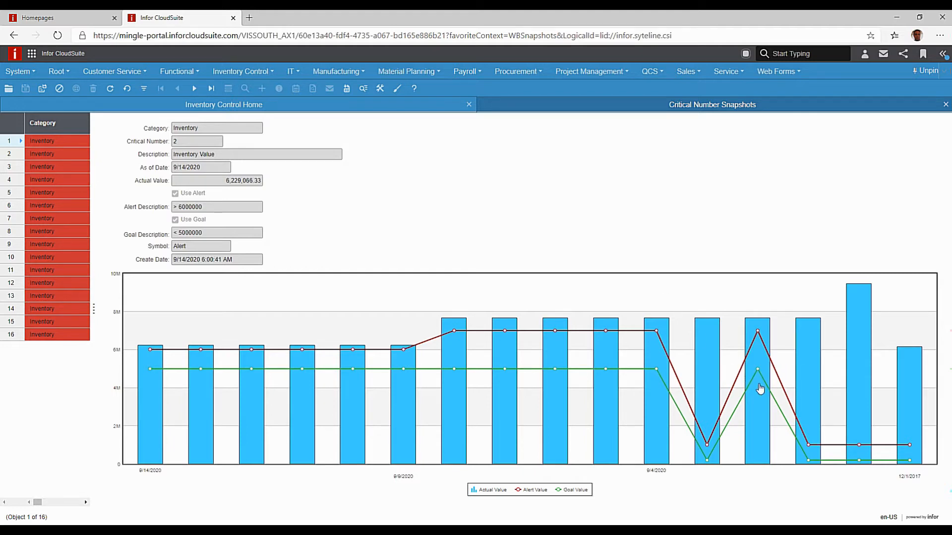
{"action": "mouse_move", "coordinate": [911, 419]}
{"action": "left_click", "coordinate": [945, 104]}
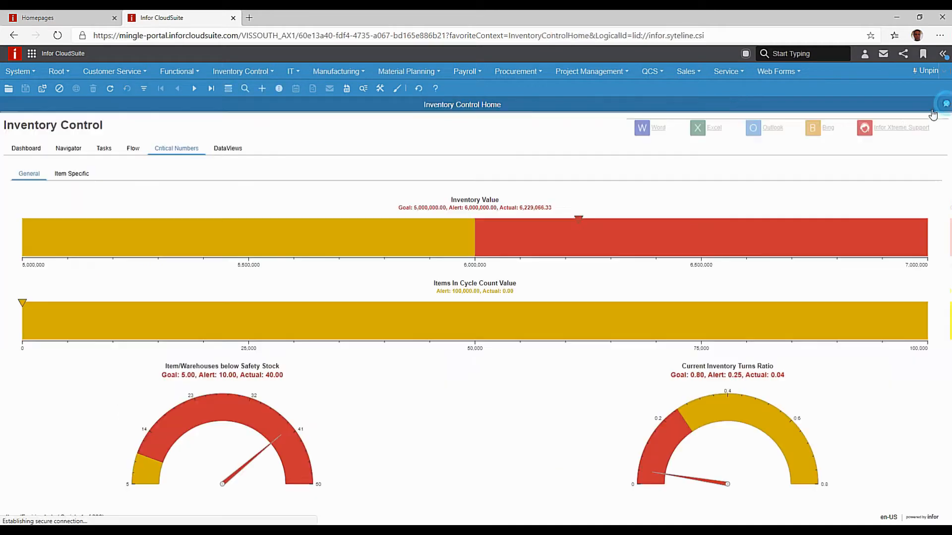
In the Inventory DataView, move the Description column before Warehouse and group the rows by Warehouse
{"action": "left_click", "coordinate": [234, 148]}
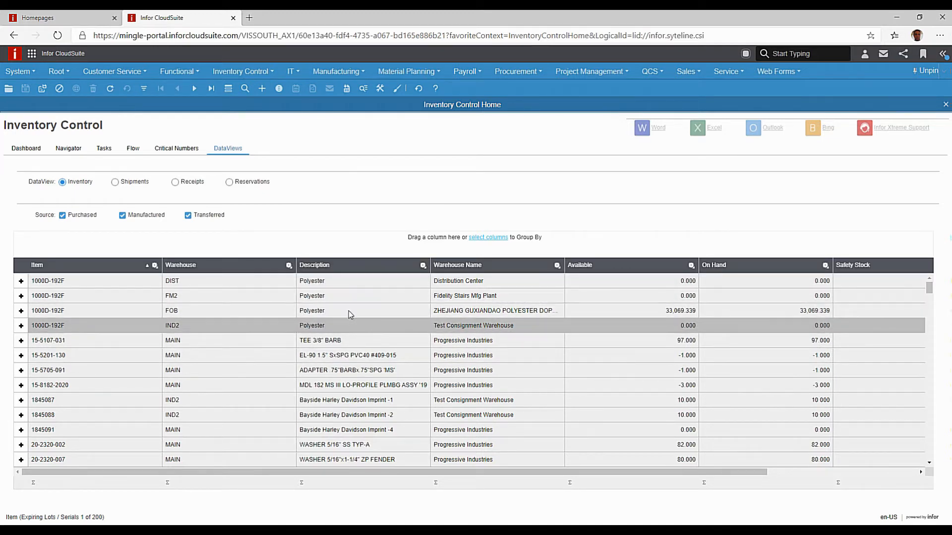
{"action": "left_click_drag", "start_coordinate": [349, 270], "coordinate": [171, 268]}
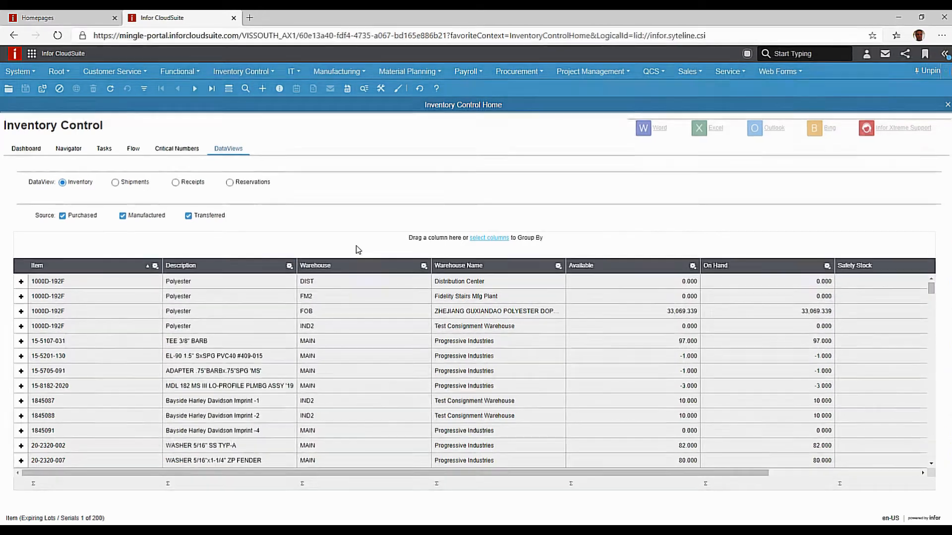
{"action": "left_click_drag", "start_coordinate": [336, 263], "coordinate": [332, 244]}
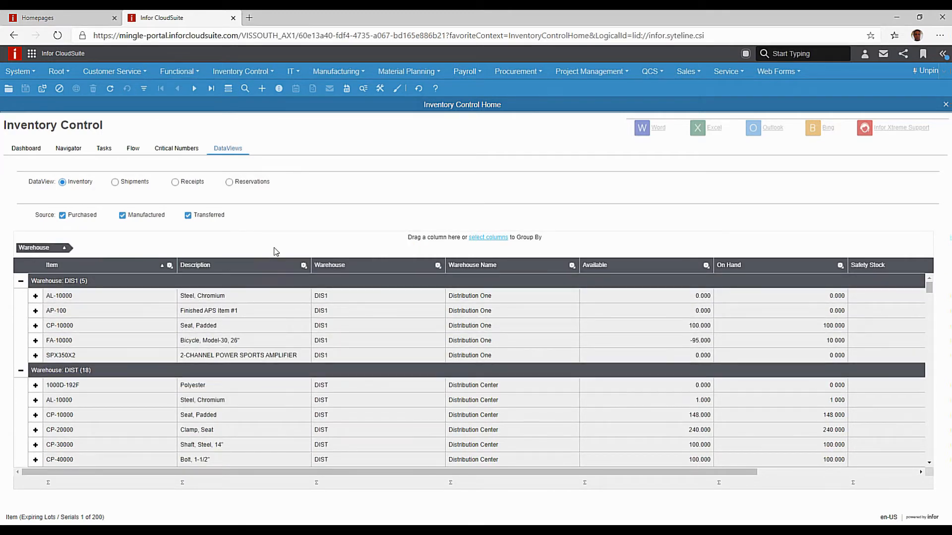
Look over the layout saving options and load the saved Group by Warehouse layout in the Inventory DataView
{"action": "left_click", "coordinate": [303, 268]}
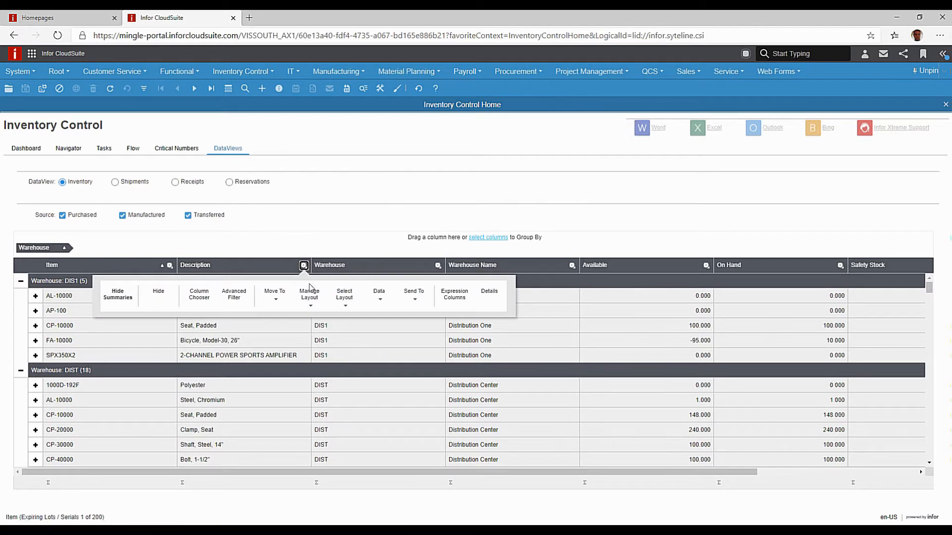
{"action": "left_click", "coordinate": [309, 296]}
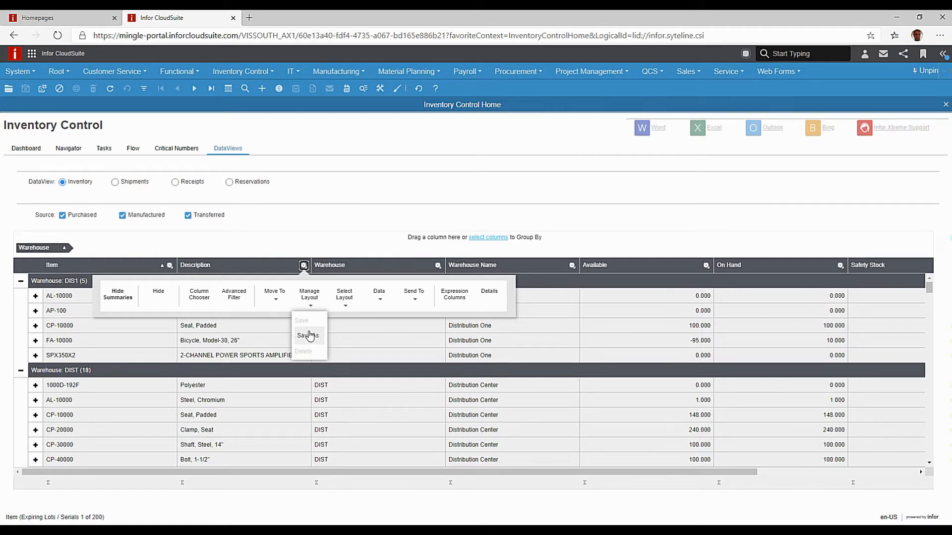
{"action": "left_click", "coordinate": [346, 296]}
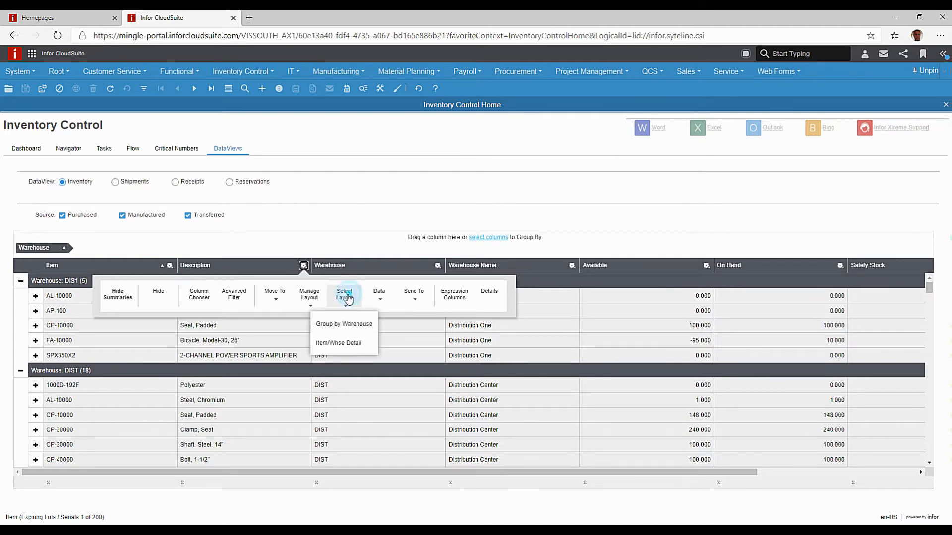
{"action": "left_click", "coordinate": [340, 329]}
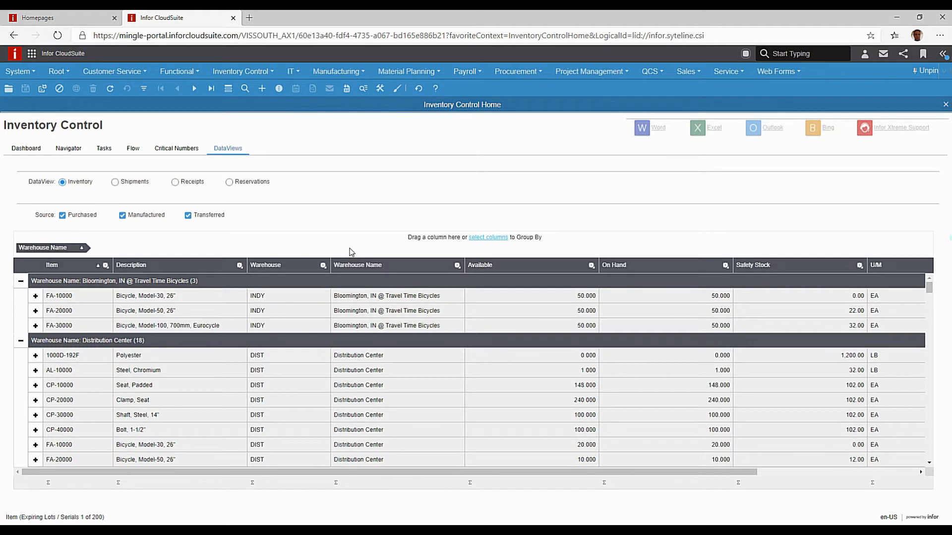
Check the summary options of the Warehouse Name column and the options available for the first FA-10000 item
{"action": "left_click", "coordinate": [342, 484]}
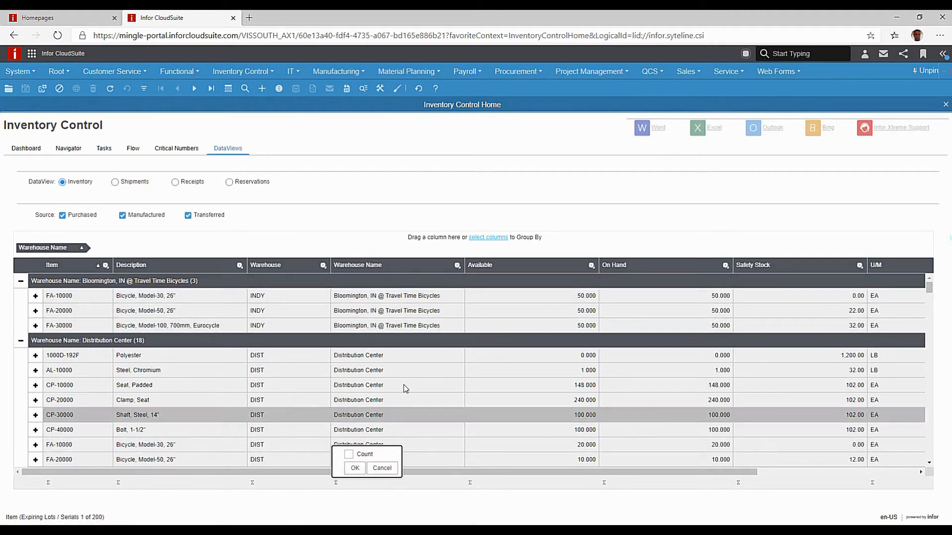
{"action": "left_click", "coordinate": [379, 241]}
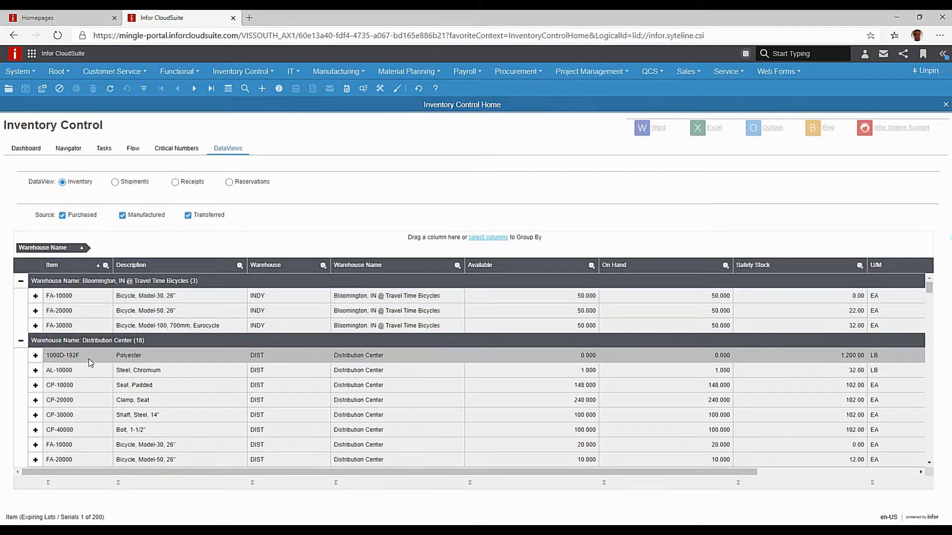
{"action": "right_click", "coordinate": [85, 295]}
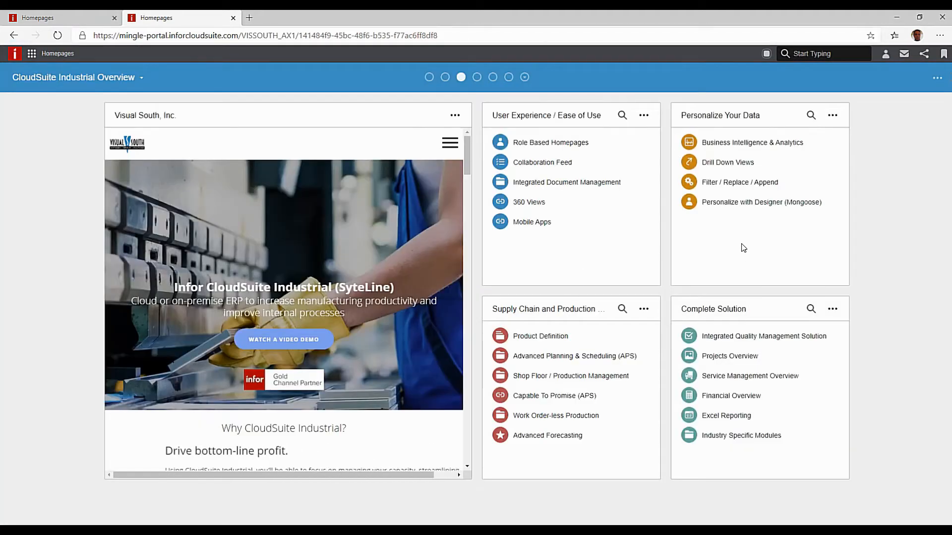
Open the Items form from the Filter / Replace / Append link and filter it in place to items matching FA*
{"action": "left_click", "coordinate": [733, 184]}
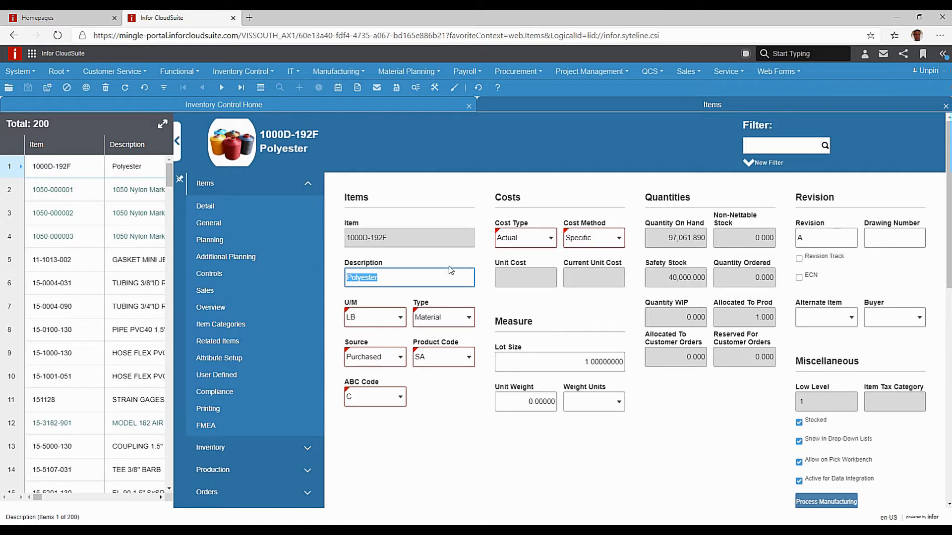
{"action": "left_click", "coordinate": [163, 126]}
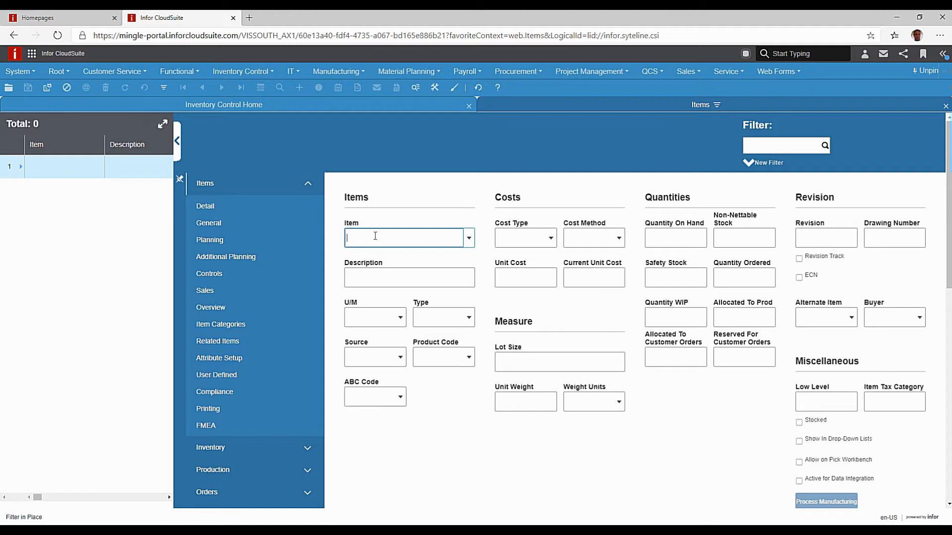
{"action": "type", "text": "FA*"}
{"action": "left_click", "coordinate": [164, 87]}
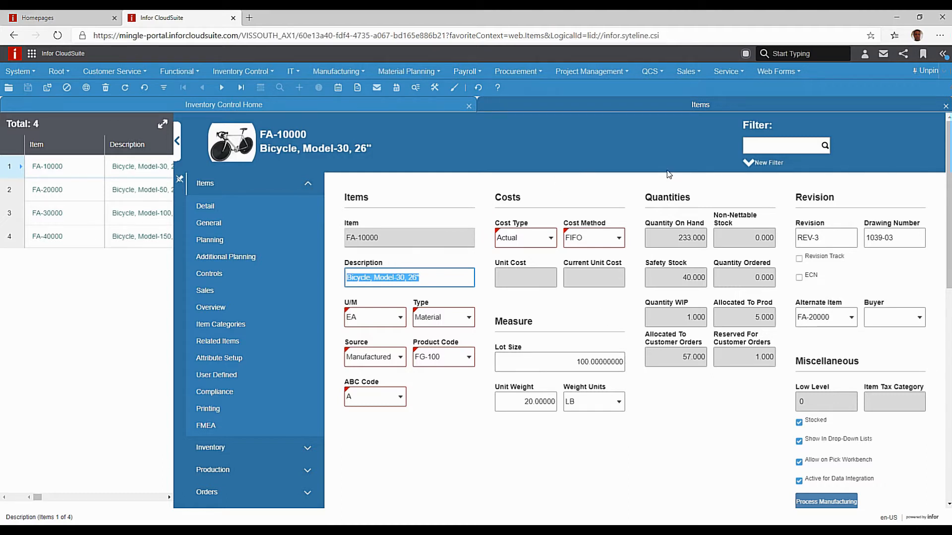
Look over the new filter criteria, close them and apply the saved filter Planner - FM to the items
{"action": "left_click", "coordinate": [748, 162]}
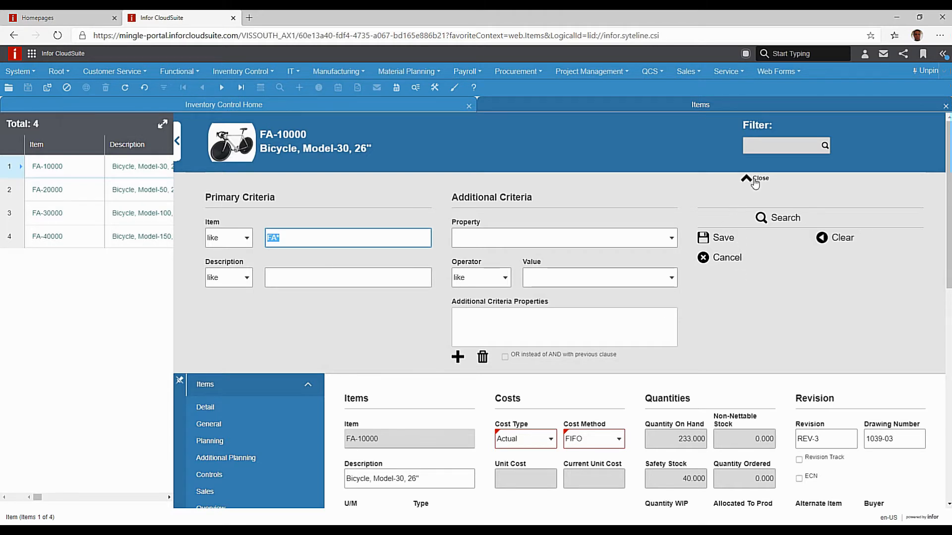
{"action": "left_click", "coordinate": [648, 144]}
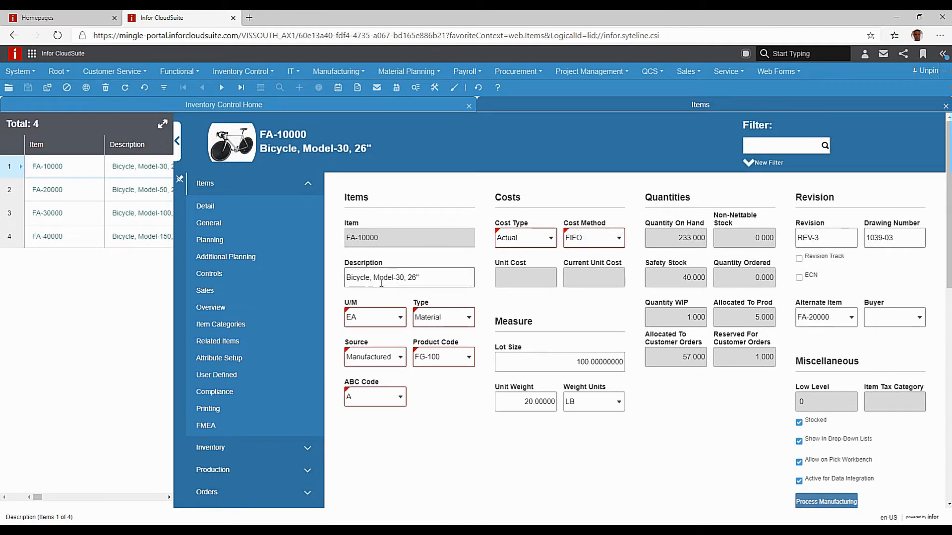
{"action": "left_click", "coordinate": [825, 146]}
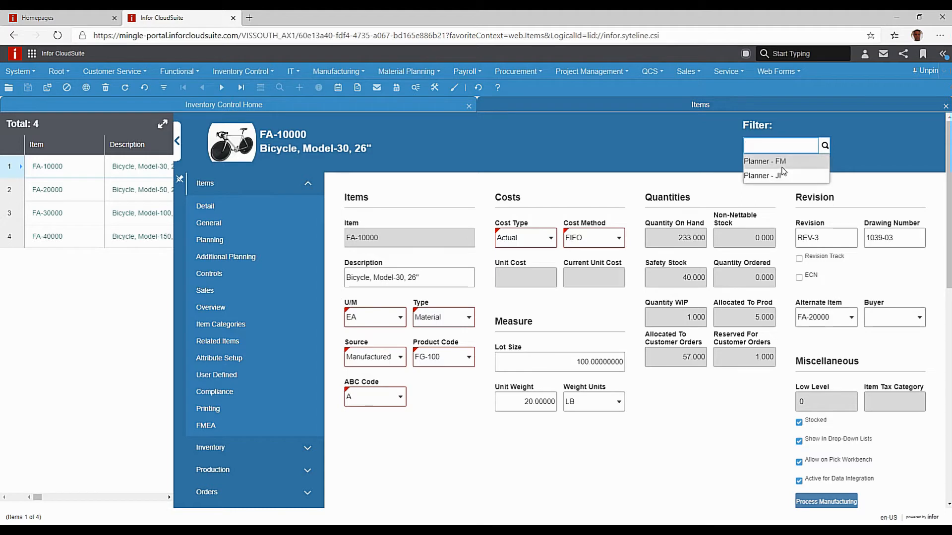
{"action": "left_click", "coordinate": [764, 161]}
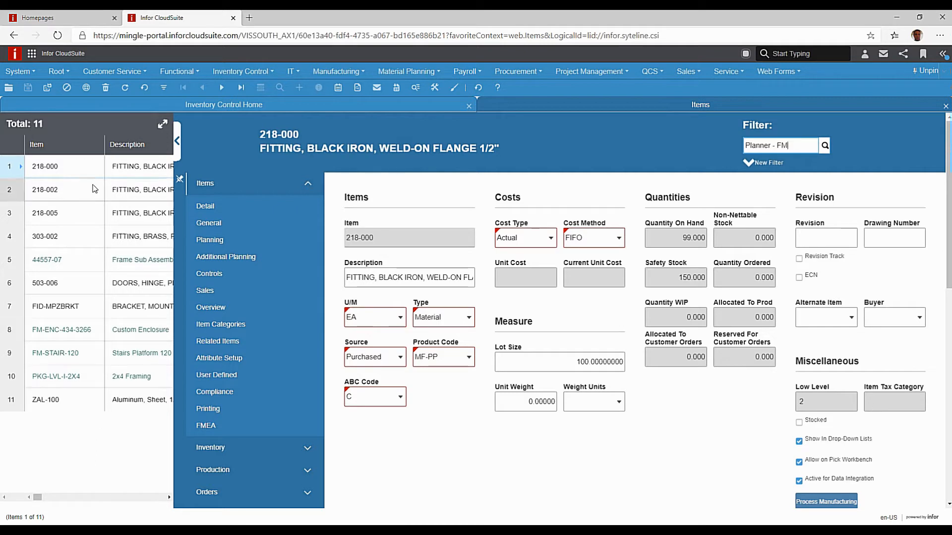
Expand the filtered items list and set up a value replacement in the Items collection for the Planner Code (PlanCode) property
{"action": "left_click", "coordinate": [163, 124]}
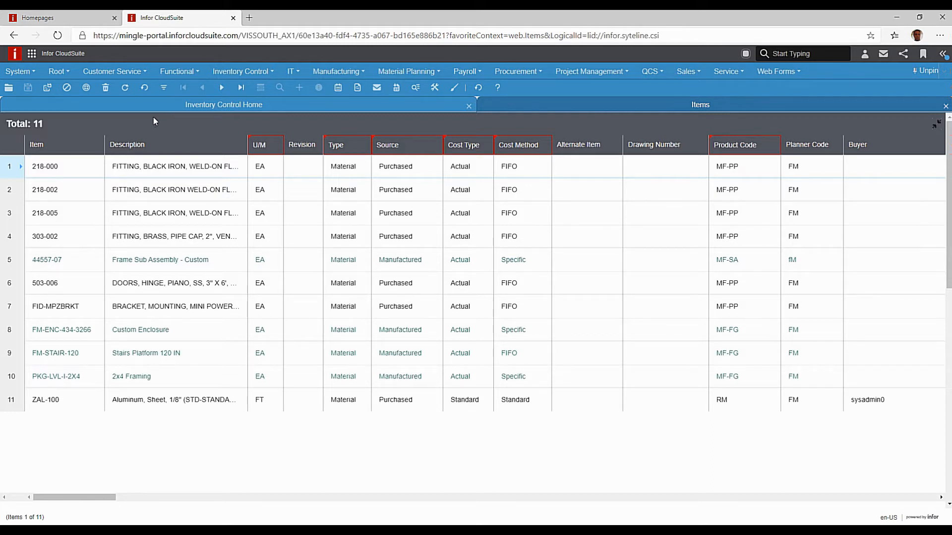
{"action": "left_click", "coordinate": [26, 74]}
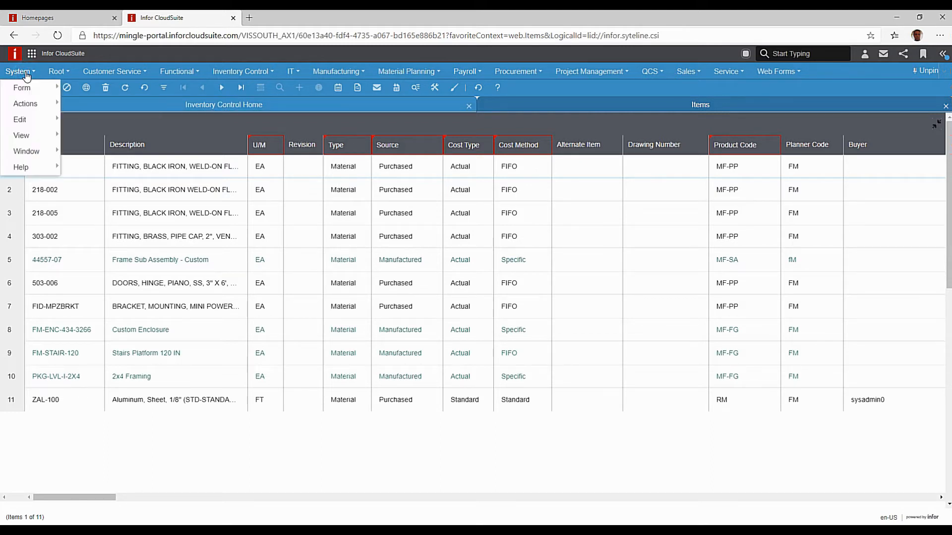
{"action": "mouse_move", "coordinate": [36, 120]}
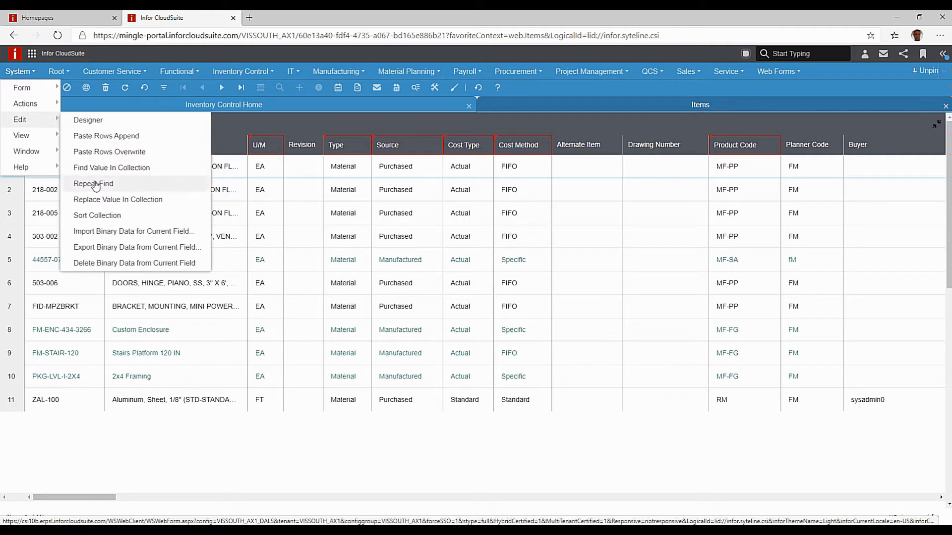
{"action": "left_click", "coordinate": [120, 199]}
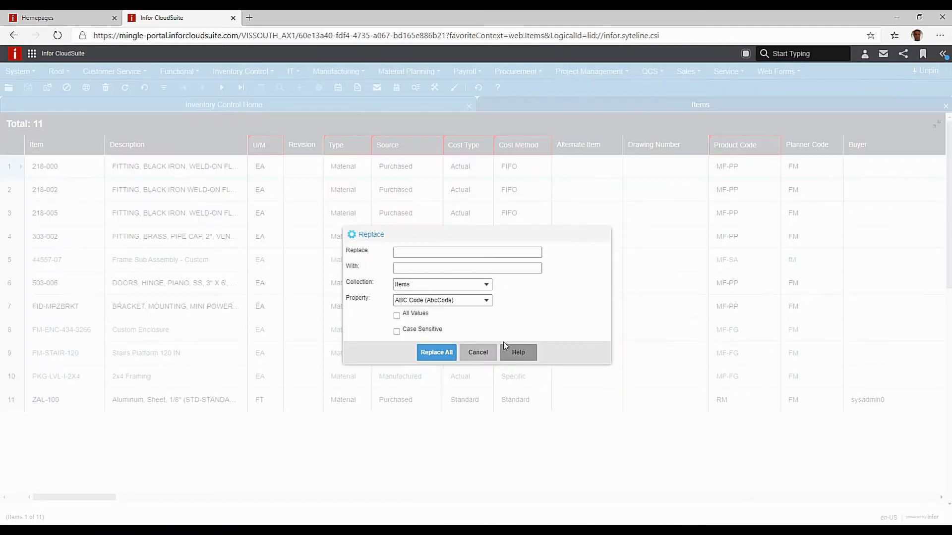
{"action": "left_click", "coordinate": [488, 305]}
{"action": "left_click_drag", "start_coordinate": [537, 322], "coordinate": [516, 399]}
{"action": "left_click", "coordinate": [516, 397]}
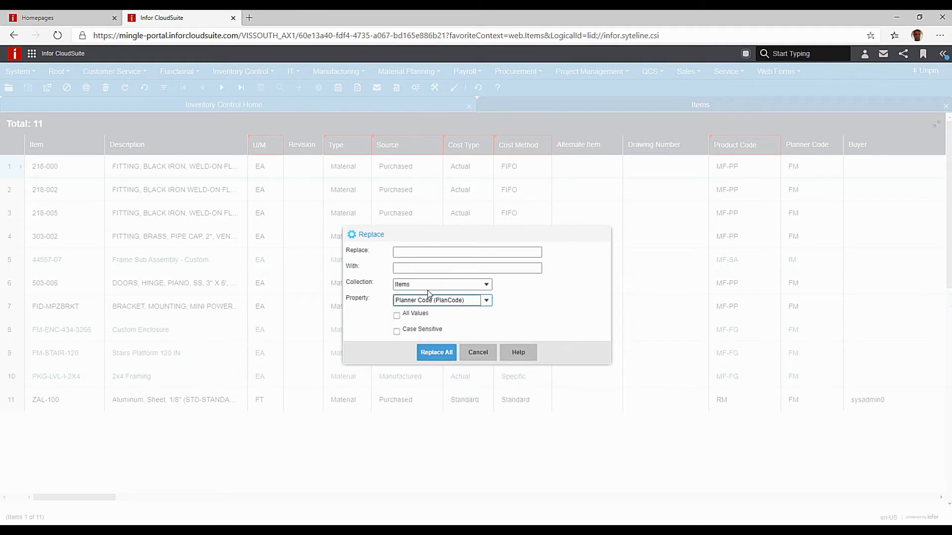
Replace all FM planner codes with NM in the filtered items
{"action": "left_click", "coordinate": [433, 252]}
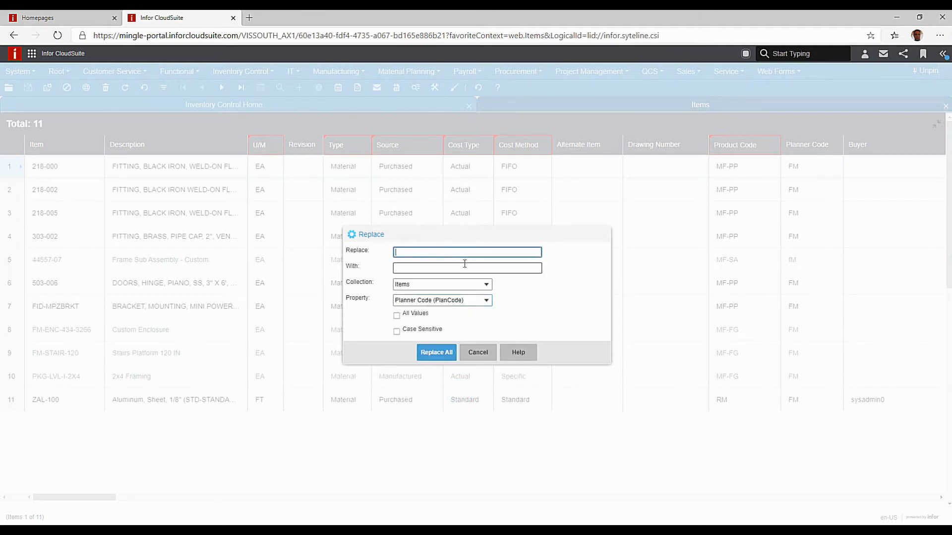
{"action": "type", "text": "FM"}
{"action": "left_click", "coordinate": [465, 264]}
{"action": "type", "text": "NM"}
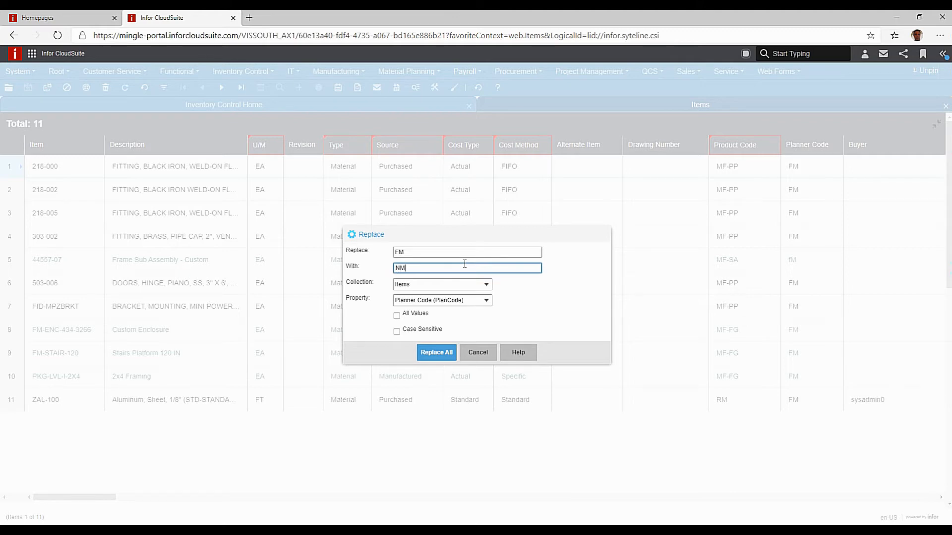
{"action": "left_click", "coordinate": [437, 353]}
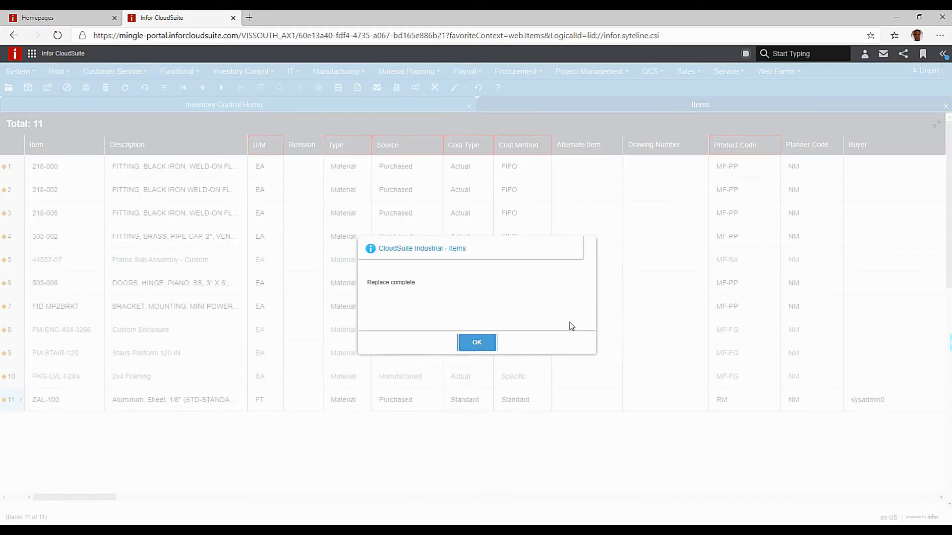
{"action": "left_click", "coordinate": [479, 342]}
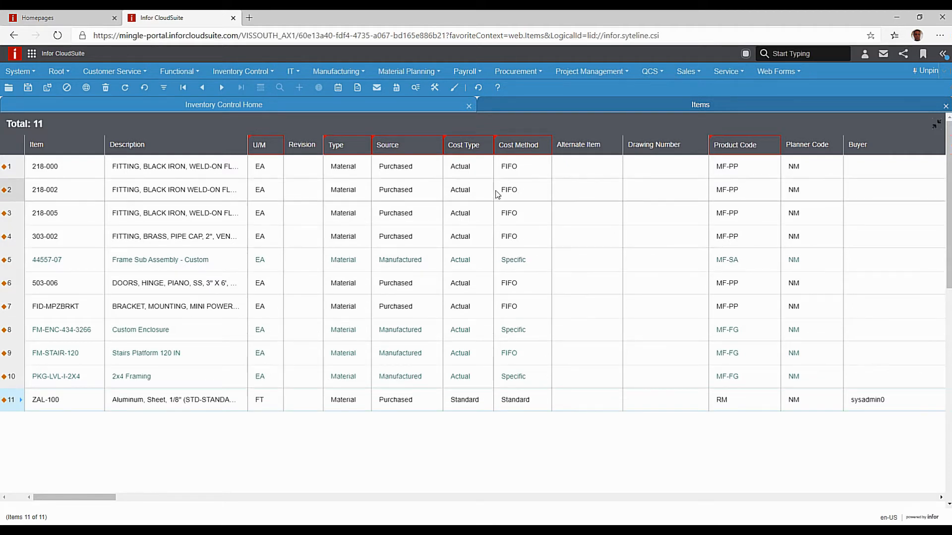
Undo the planner code replacement for item 218-002 only and collapse the items list back to the detail form
{"action": "left_click", "coordinate": [19, 192]}
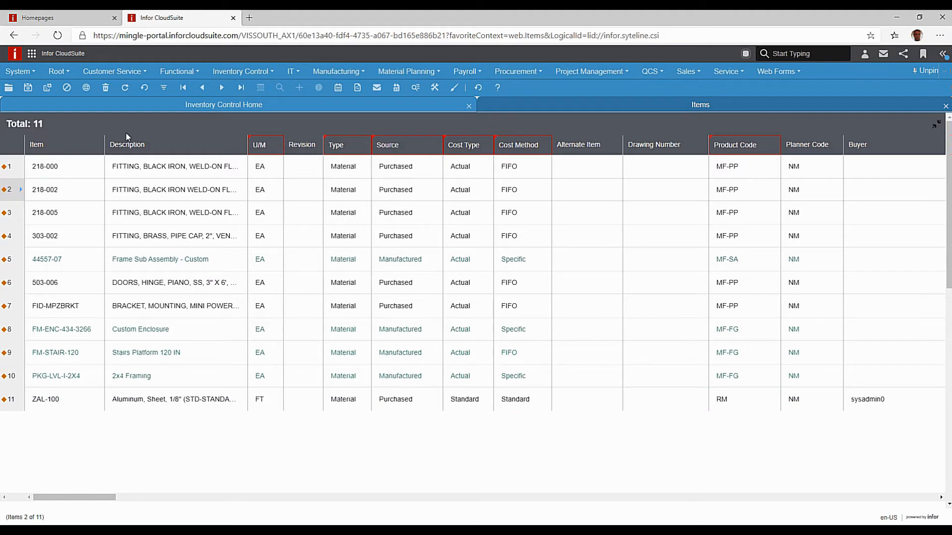
{"action": "left_click", "coordinate": [144, 88]}
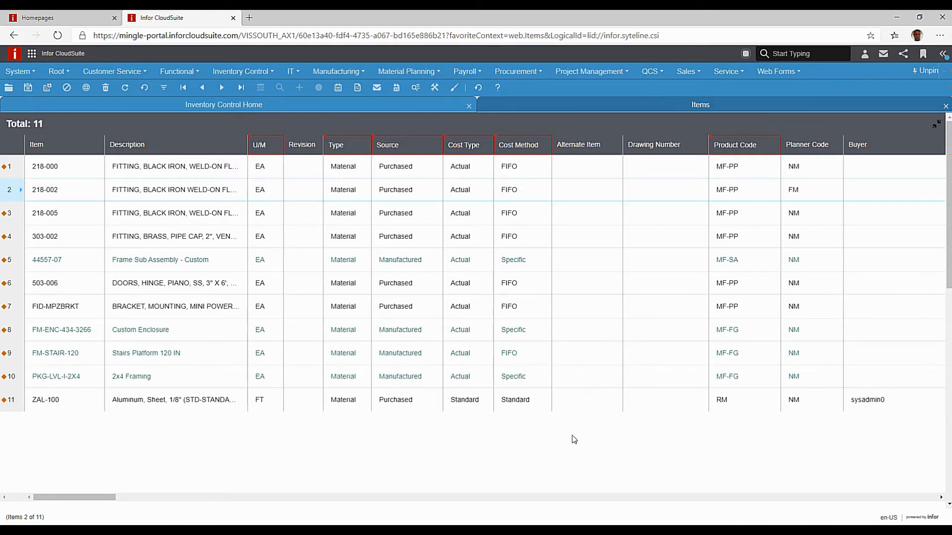
{"action": "left_click", "coordinate": [936, 125]}
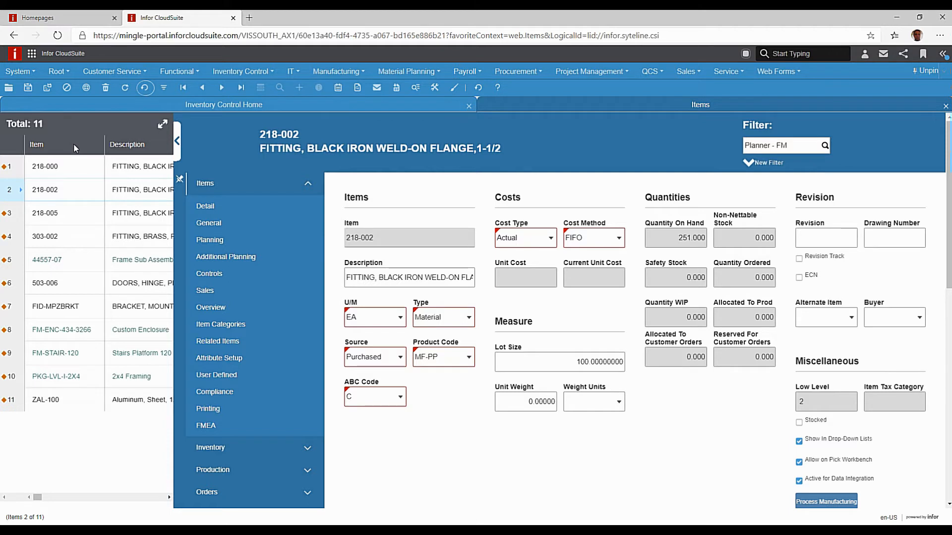
Look at the Paste Rows Append dialog, cancel it, and look over the commands available for the items list
{"action": "left_click", "coordinate": [20, 71]}
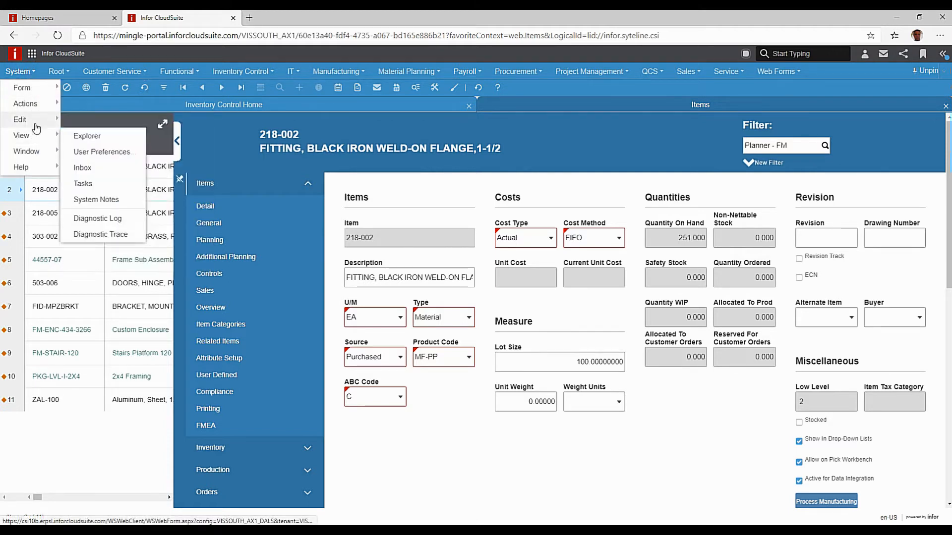
{"action": "mouse_move", "coordinate": [37, 120]}
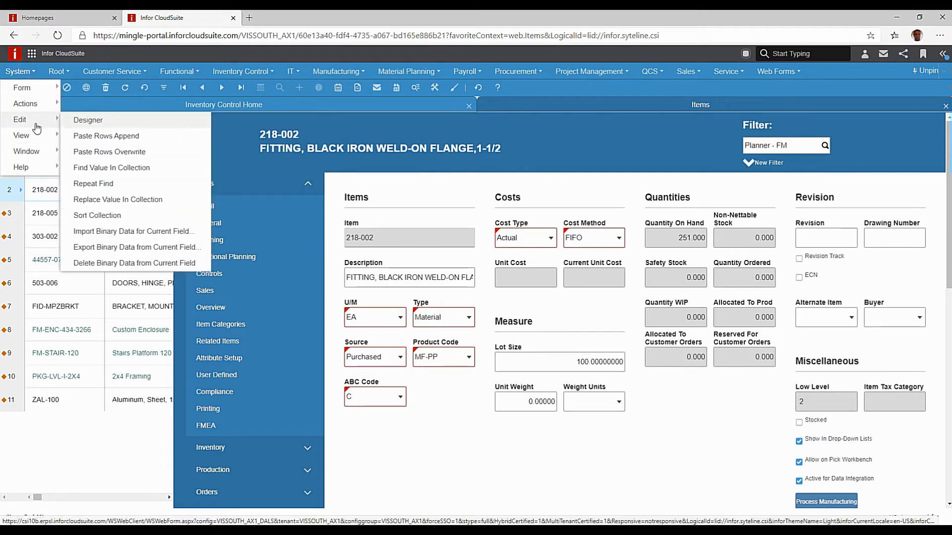
{"action": "left_click", "coordinate": [124, 138]}
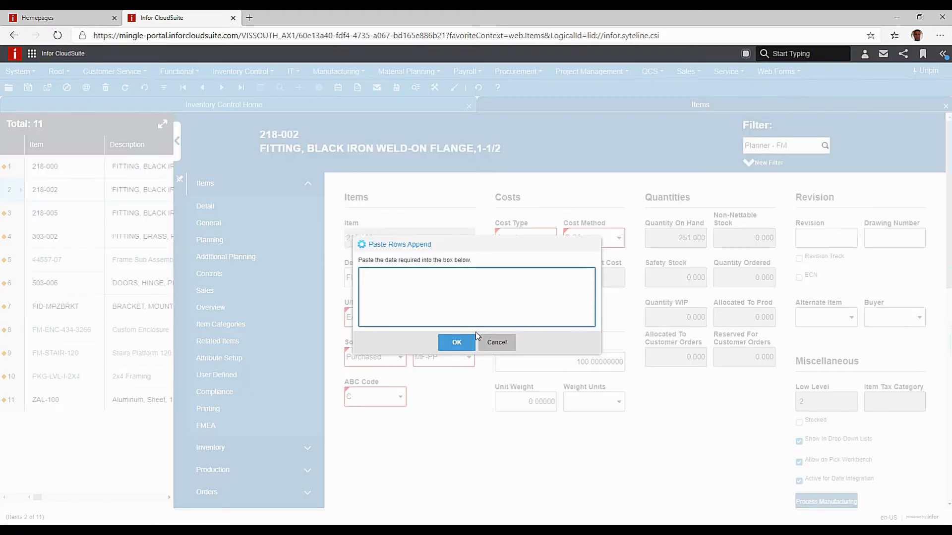
{"action": "left_click", "coordinate": [503, 345]}
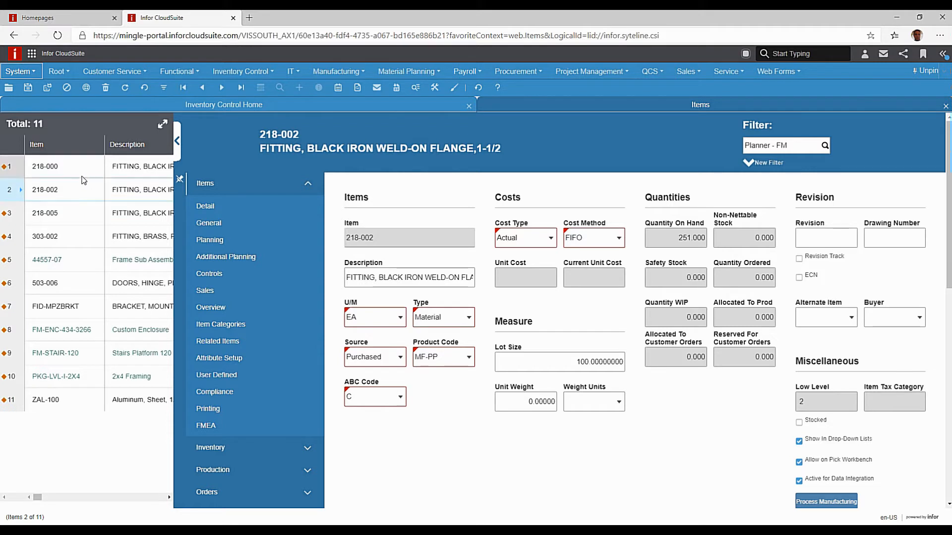
{"action": "right_click", "coordinate": [76, 152]}
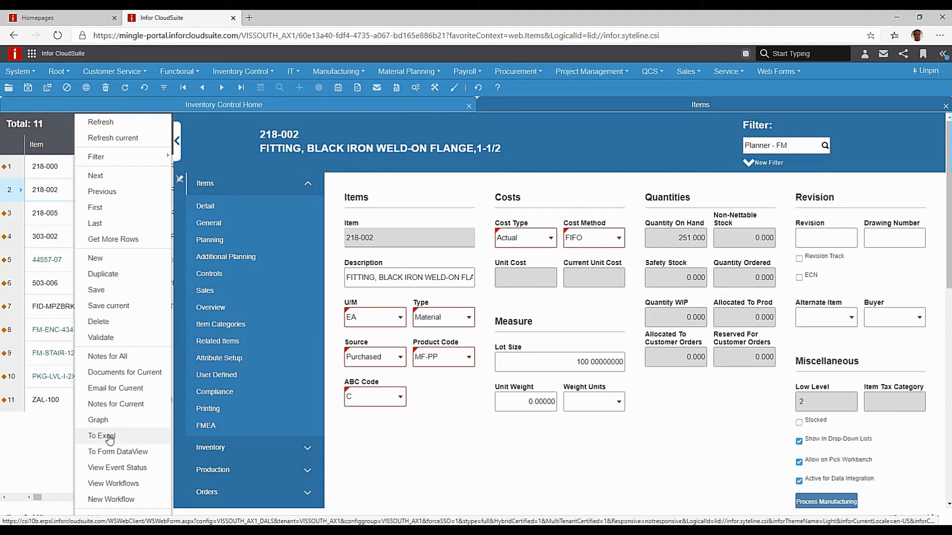
{"action": "left_click", "coordinate": [61, 453]}
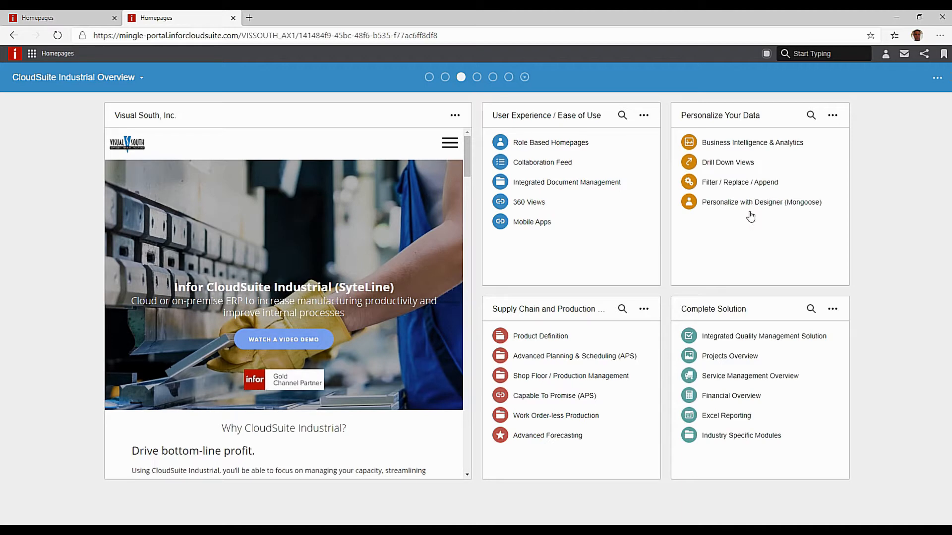
Open the Opportunities form from the Personalize with Designer (Mongoose) link and look over its fields
{"action": "left_click", "coordinate": [750, 205]}
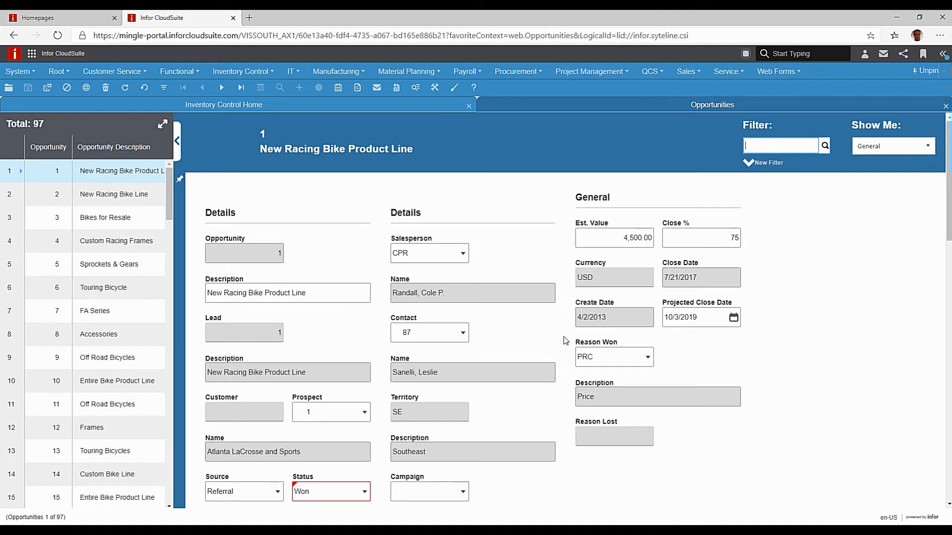
{"action": "scroll", "coordinate": [565, 341], "scroll_direction": "down", "scroll_amount": 1}
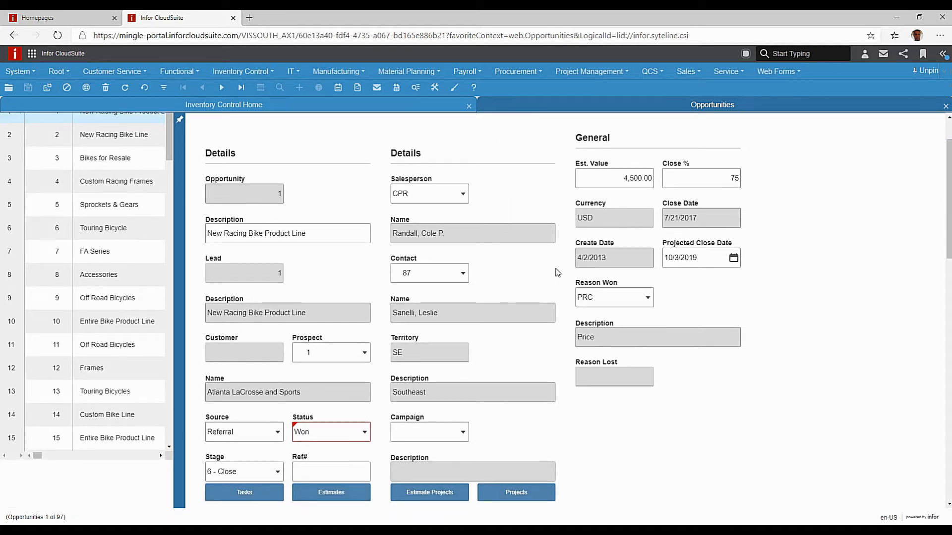
{"action": "scroll", "coordinate": [558, 272], "scroll_direction": "up", "scroll_amount": 1}
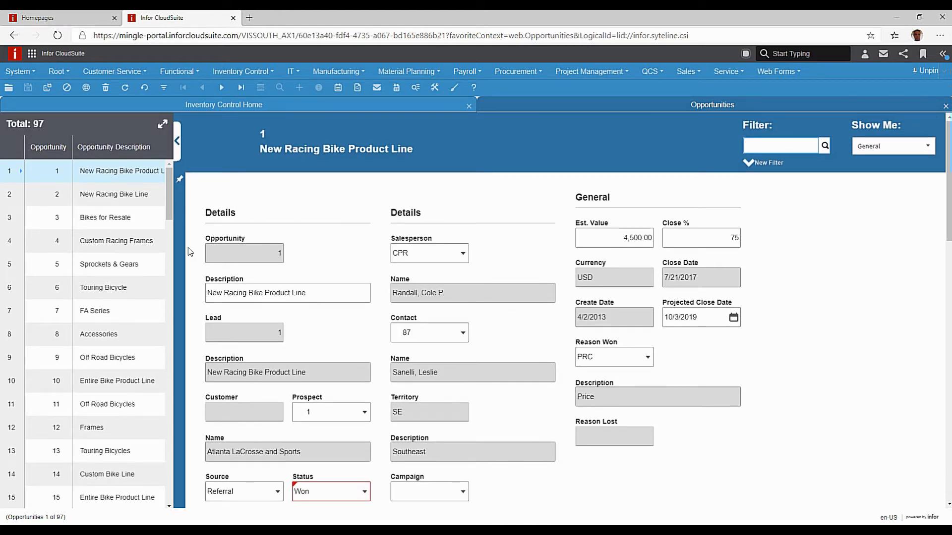
{"action": "scroll", "coordinate": [189, 248], "scroll_direction": "down", "scroll_amount": 2}
{"action": "scroll", "coordinate": [189, 248], "scroll_direction": "up", "scroll_amount": 2}
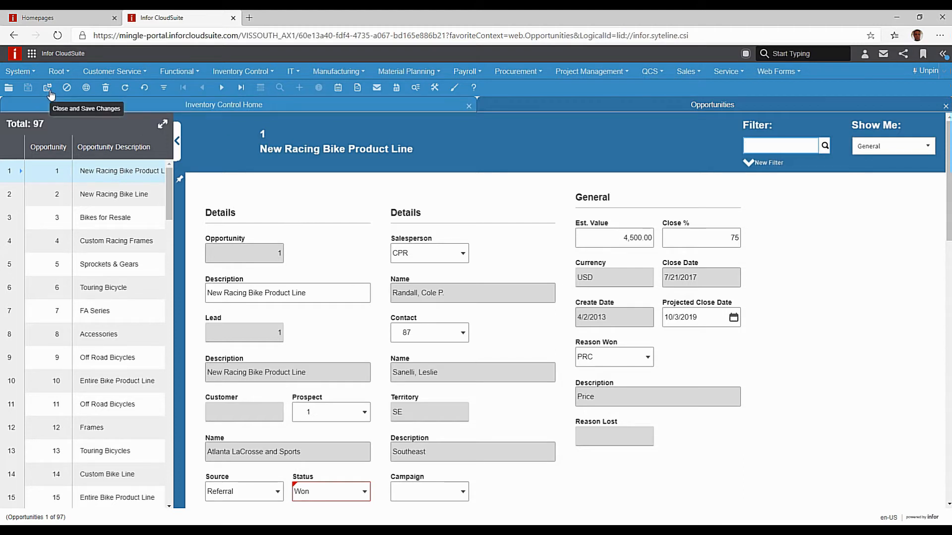
Start a new opportunity record and look over its blank and required fields
{"action": "left_click", "coordinate": [86, 89]}
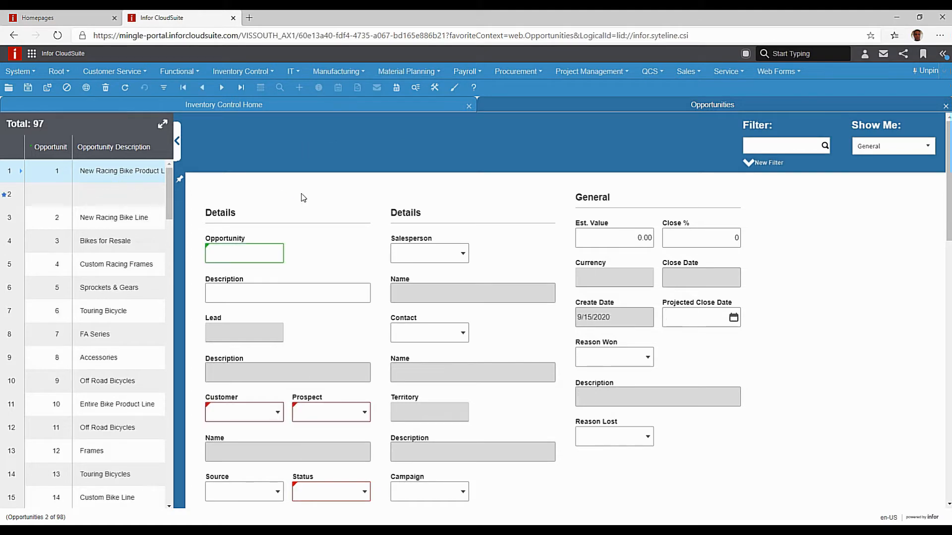
{"action": "scroll", "coordinate": [382, 294], "scroll_direction": "down", "scroll_amount": 3}
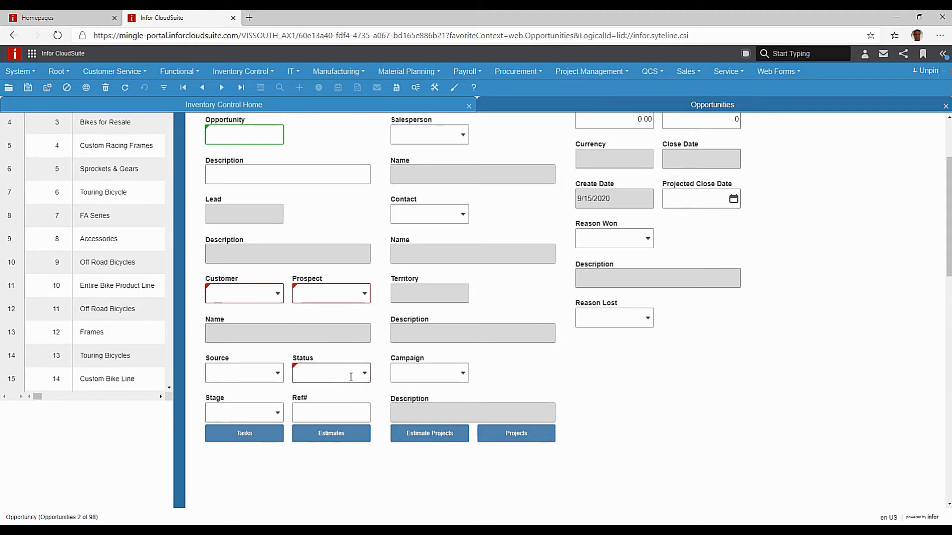
{"action": "scroll", "coordinate": [570, 419], "scroll_direction": "up", "scroll_amount": 1}
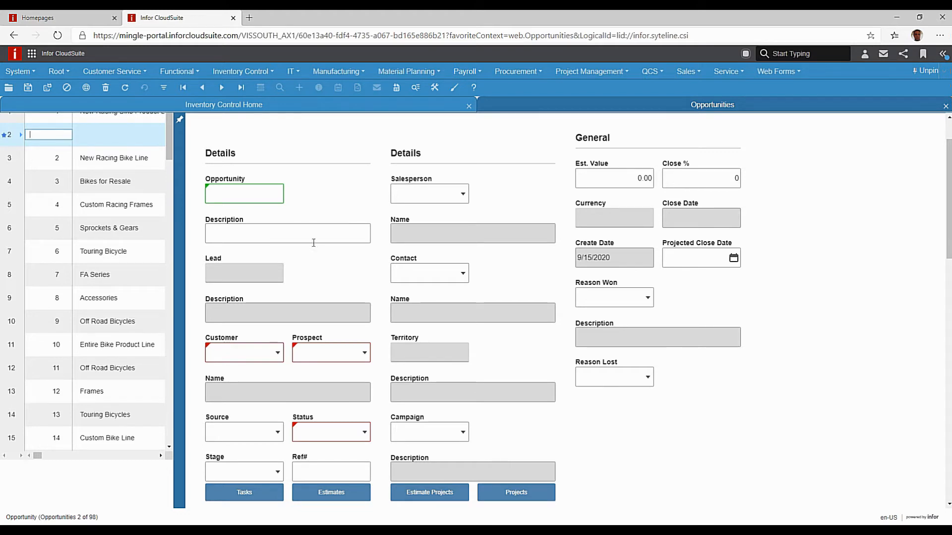
Discard the unsaved opportunity, put the form in filter mode and open it in Designer with the User editing scope
{"action": "left_click", "coordinate": [164, 89]}
{"action": "left_click", "coordinate": [470, 350]}
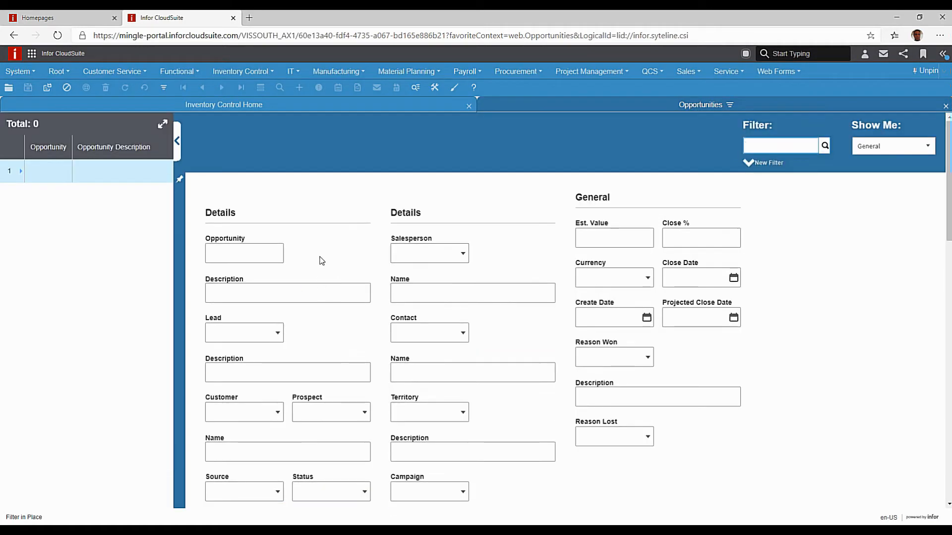
{"action": "left_click", "coordinate": [454, 90]}
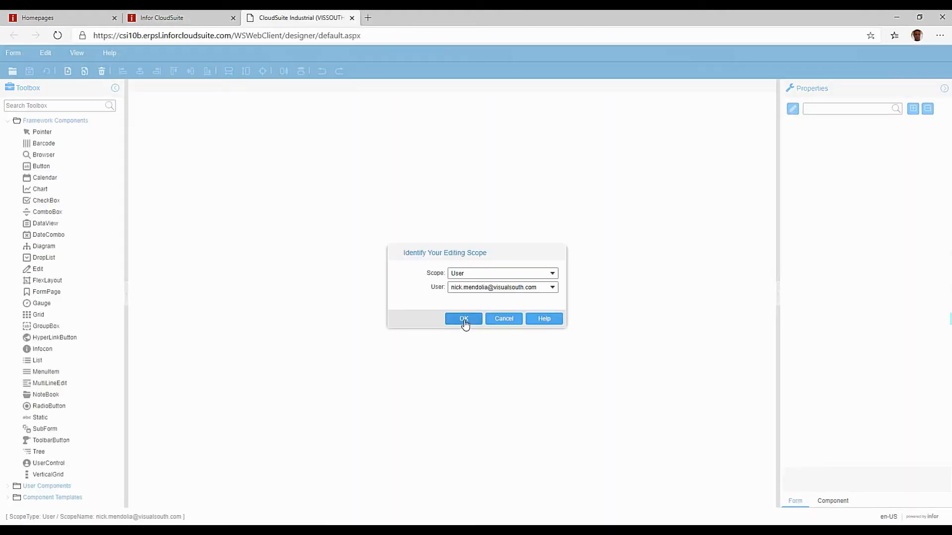
{"action": "left_click", "coordinate": [551, 276]}
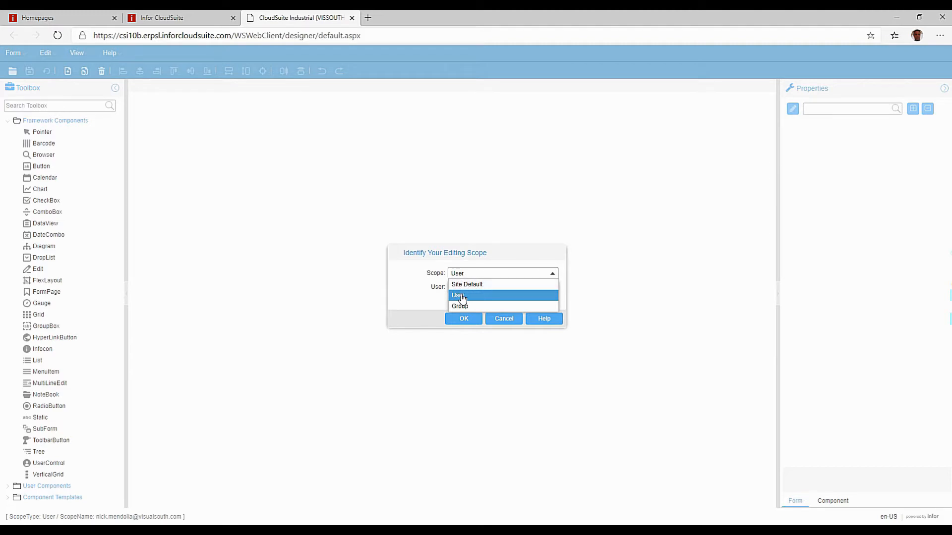
{"action": "left_click", "coordinate": [466, 323]}
{"action": "left_click", "coordinate": [464, 322]}
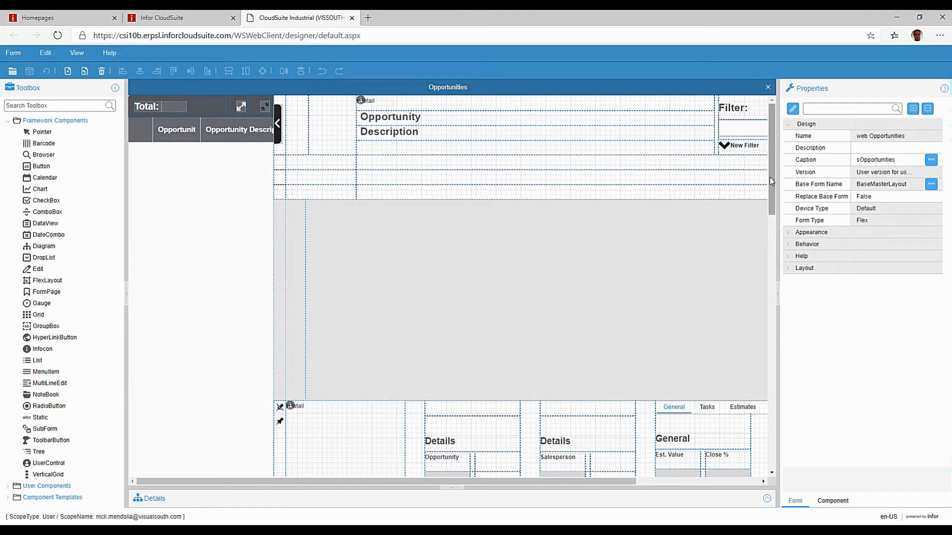
Change the caption of the Description label below Opportunity in the first Details group to Opportunity Description
{"action": "left_click_drag", "start_coordinate": [772, 177], "coordinate": [772, 253]}
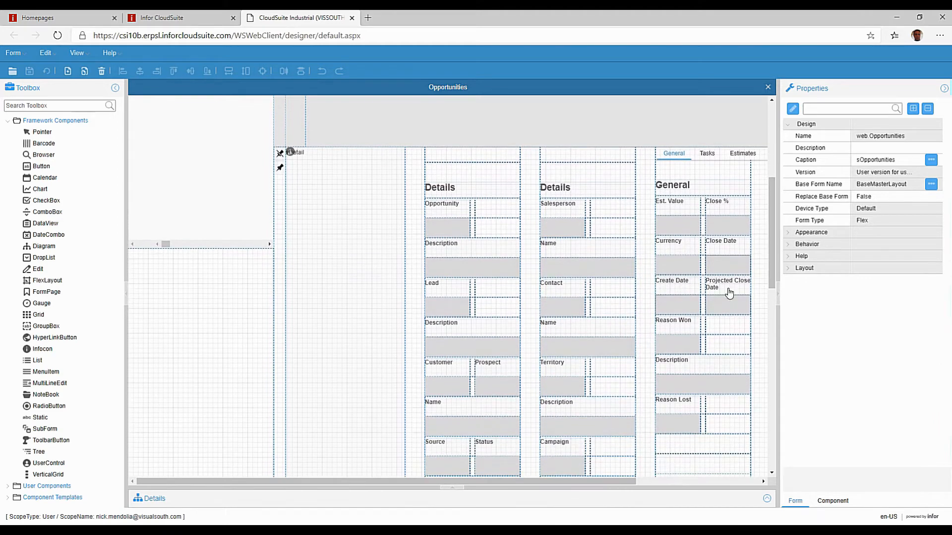
{"action": "left_click", "coordinate": [445, 246]}
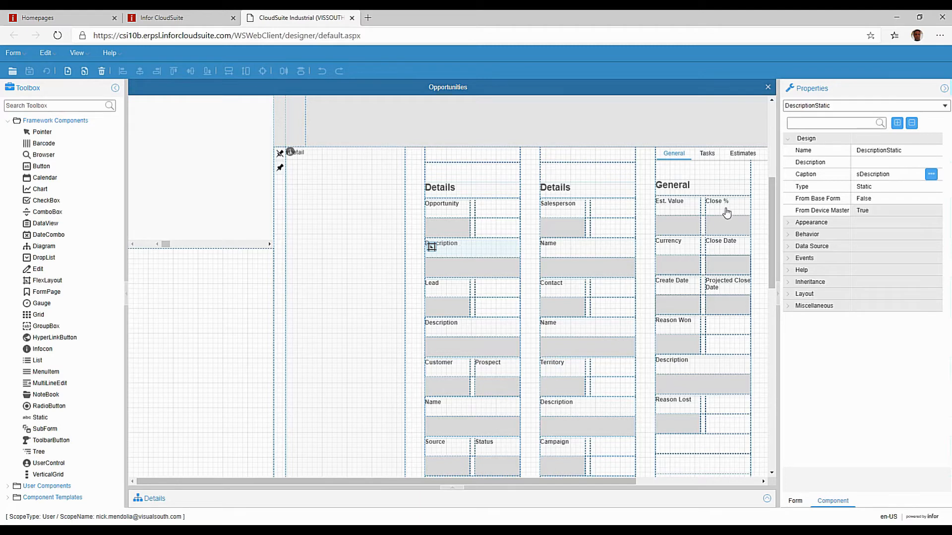
{"action": "left_click", "coordinate": [861, 175]}
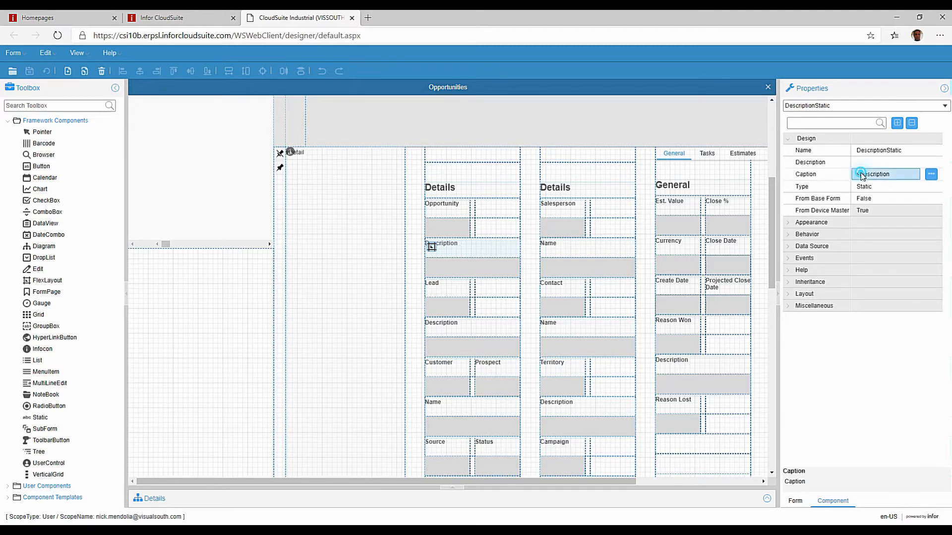
{"action": "left_click", "coordinate": [861, 176]}
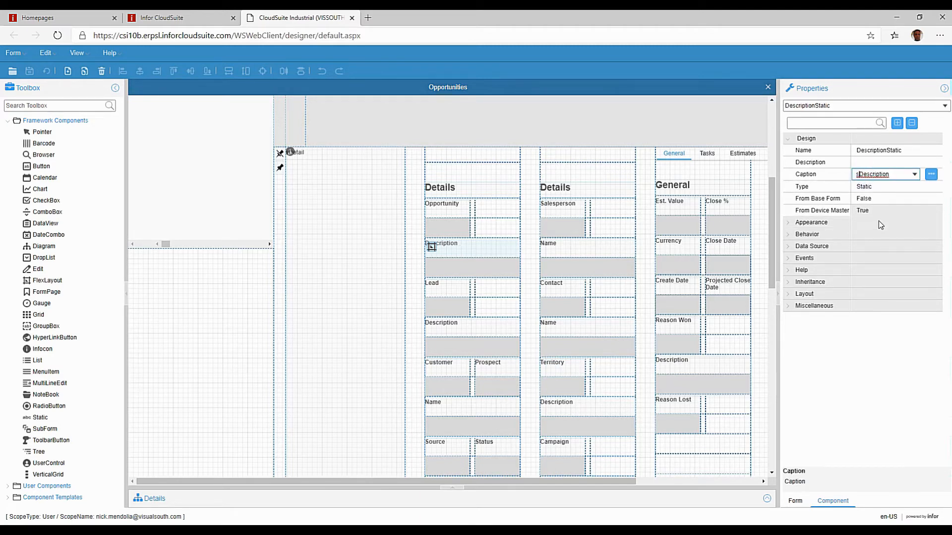
{"action": "type", "text": "OpportunityDesc"}
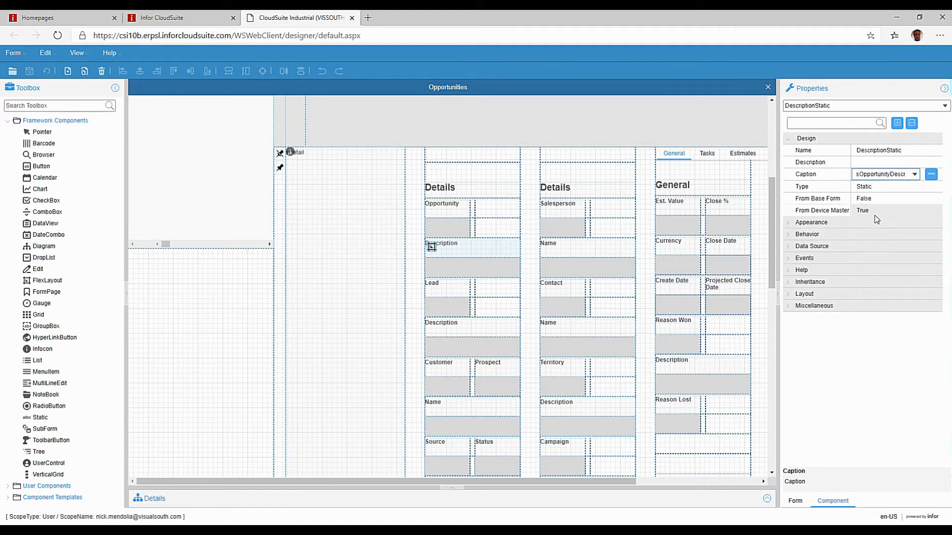
{"action": "left_click", "coordinate": [880, 199]}
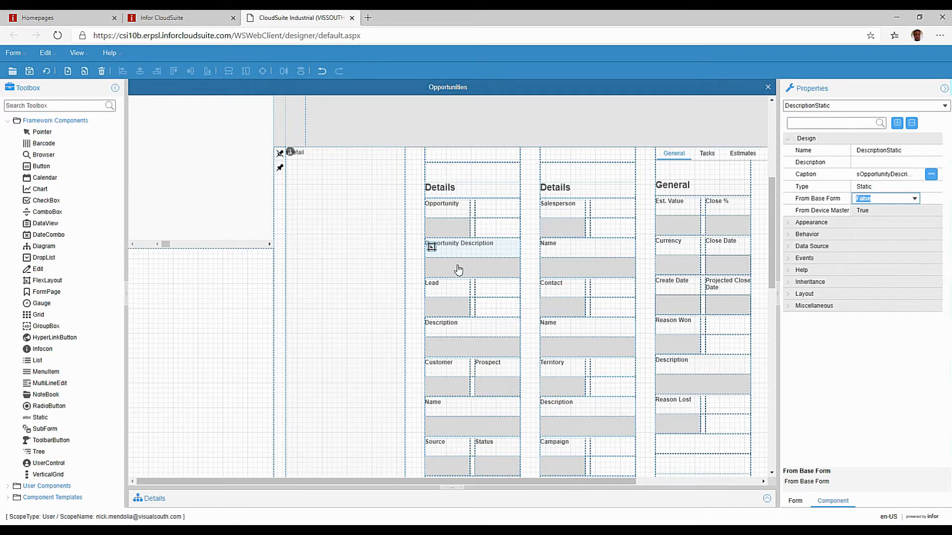
Set the Required data source property of the DescriptionEdit field to True
{"action": "left_click", "coordinate": [458, 270]}
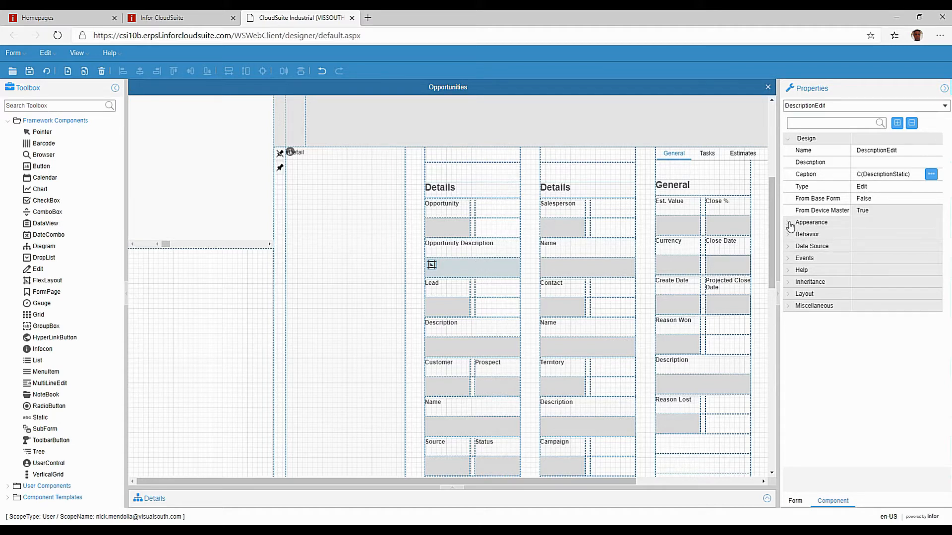
{"action": "left_click", "coordinate": [796, 245]}
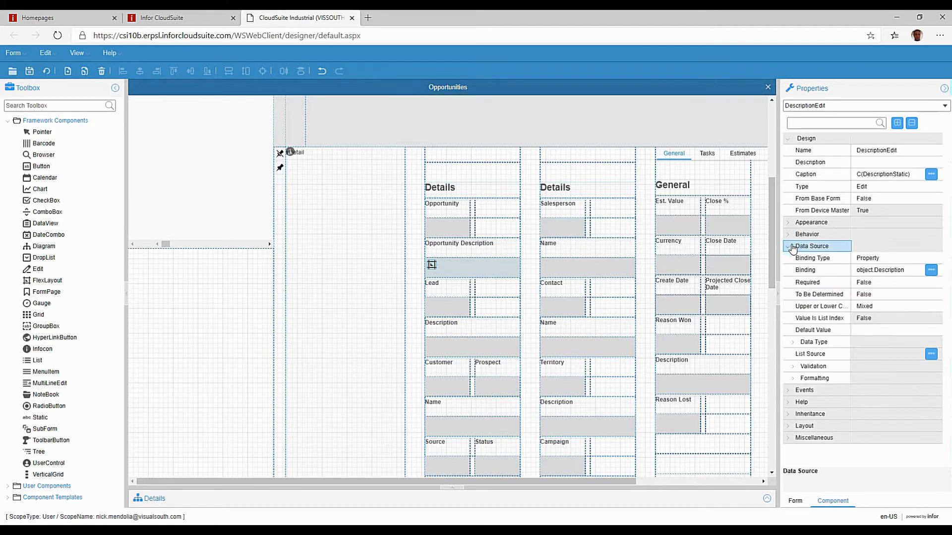
{"action": "left_click", "coordinate": [880, 285]}
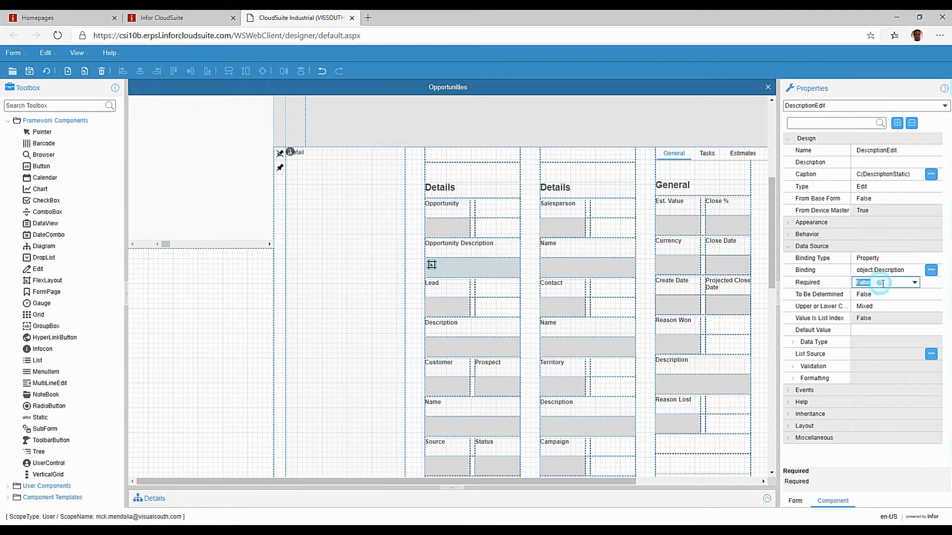
{"action": "left_click", "coordinate": [914, 282]}
{"action": "left_click", "coordinate": [896, 294]}
{"action": "left_click", "coordinate": [898, 296]}
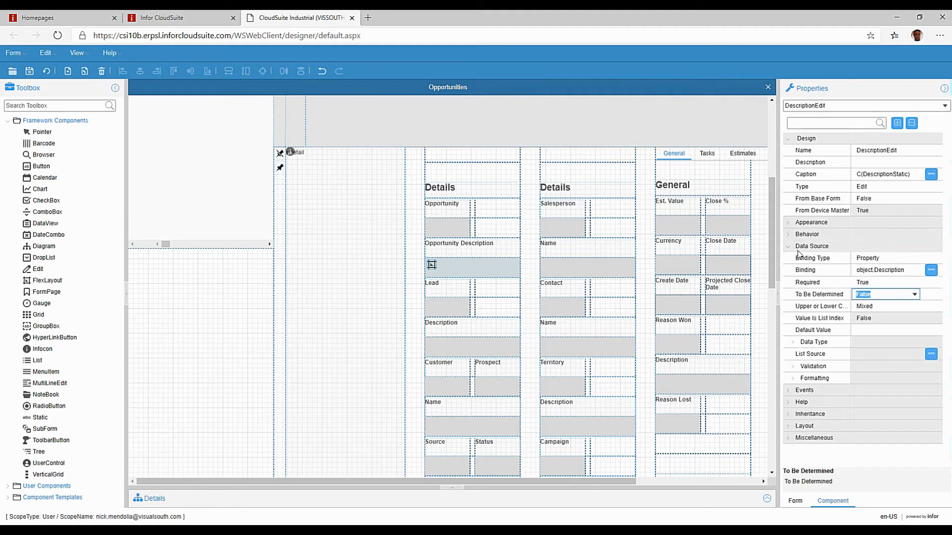
Look over the DescriptionEdit field's behavior properties, including the options for Hidden and Read-Only/Disable
{"action": "left_click", "coordinate": [789, 235]}
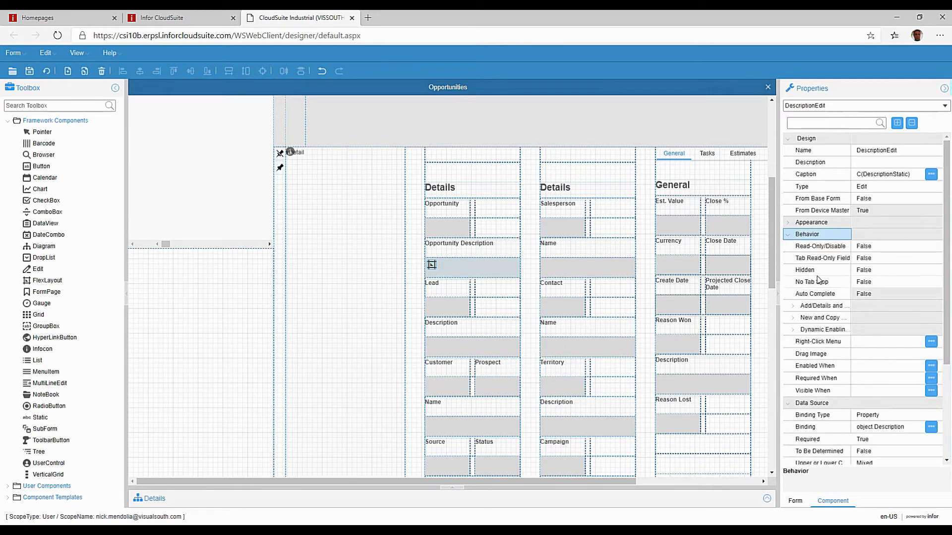
{"action": "left_click", "coordinate": [865, 270]}
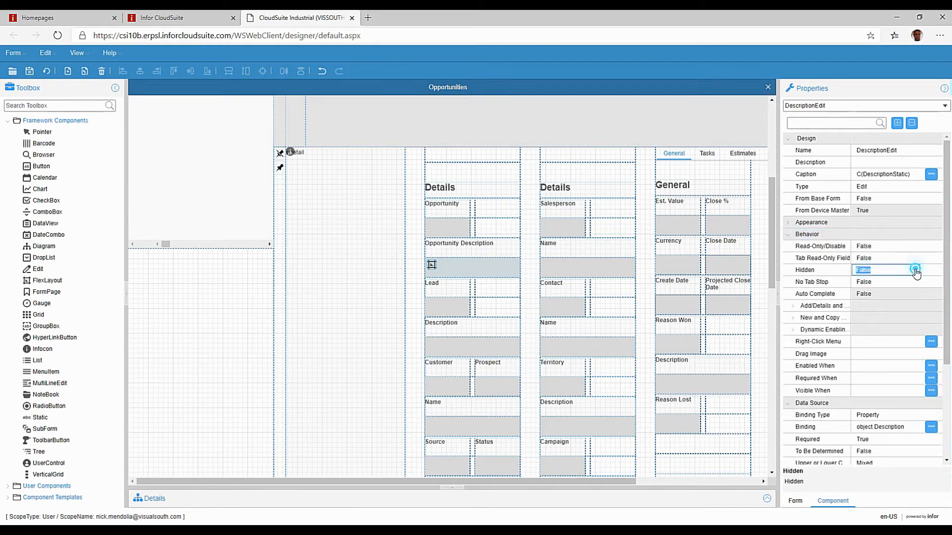
{"action": "left_click", "coordinate": [914, 270]}
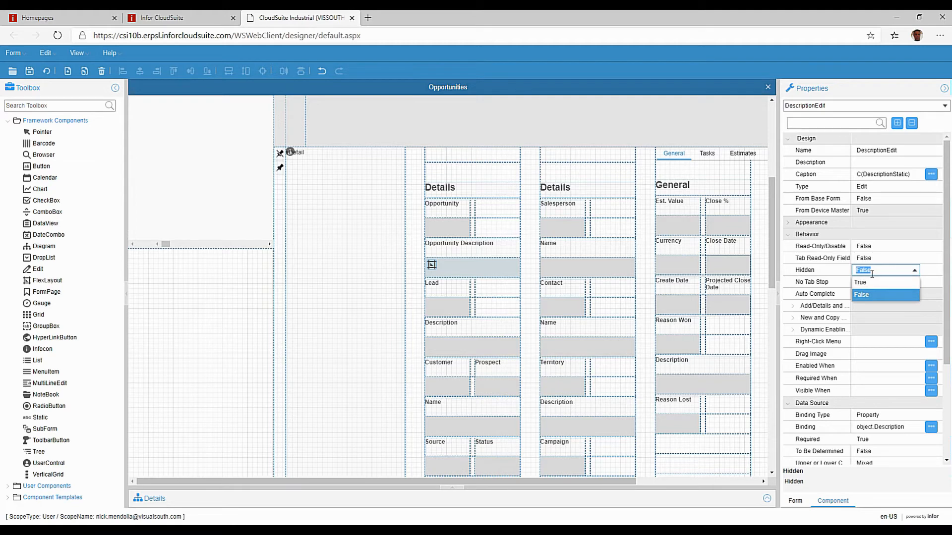
{"action": "left_click", "coordinate": [884, 246]}
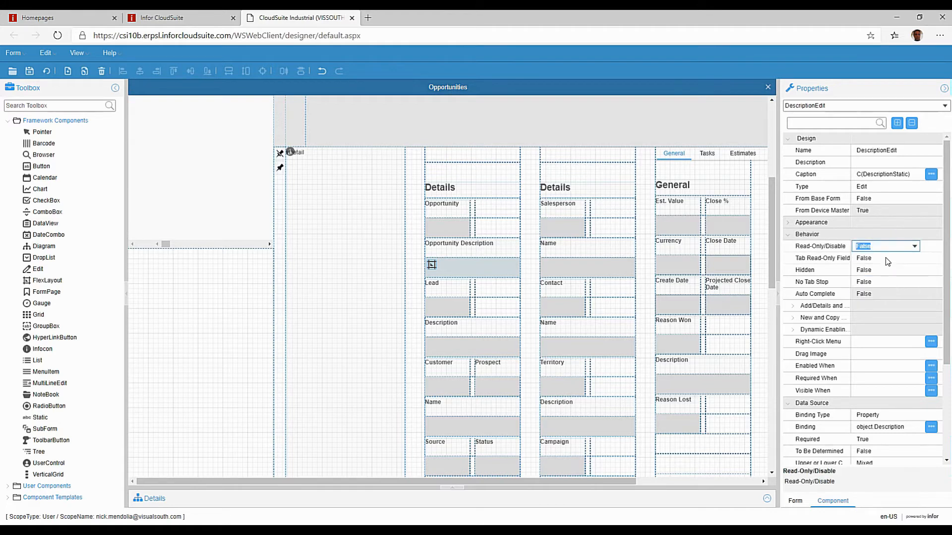
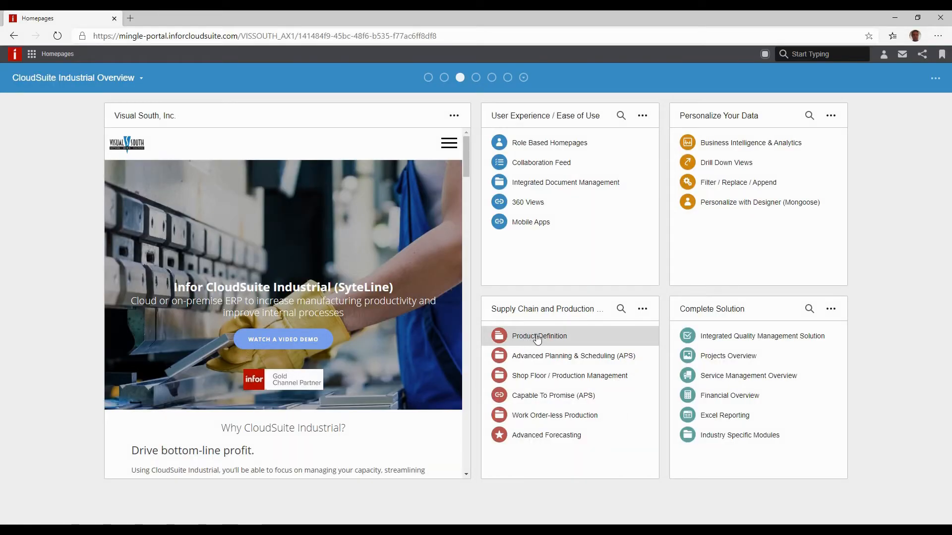
Open Product Definition for item FA-10000 and check how the Items form adapts to a smaller browser window before restoring full size
{"action": "left_click", "coordinate": [554, 336]}
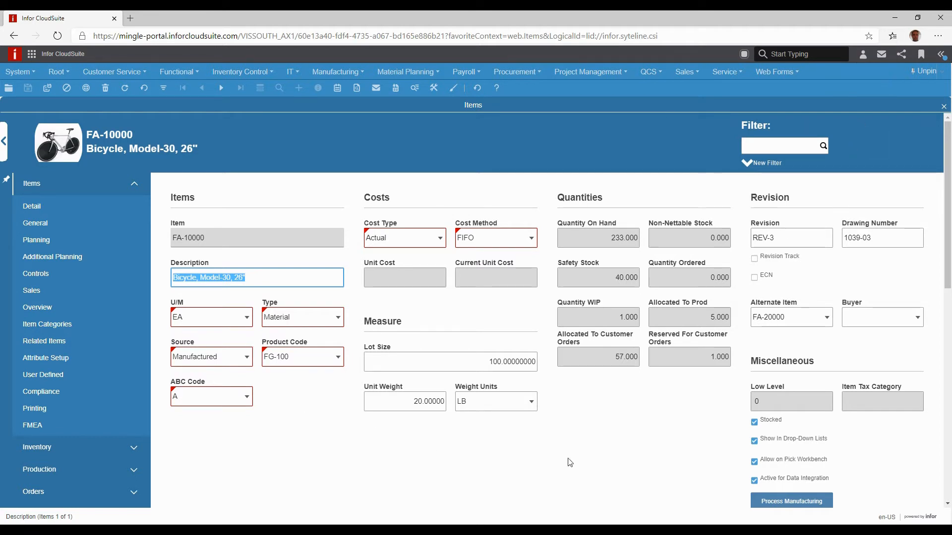
{"action": "left_click", "coordinate": [917, 20]}
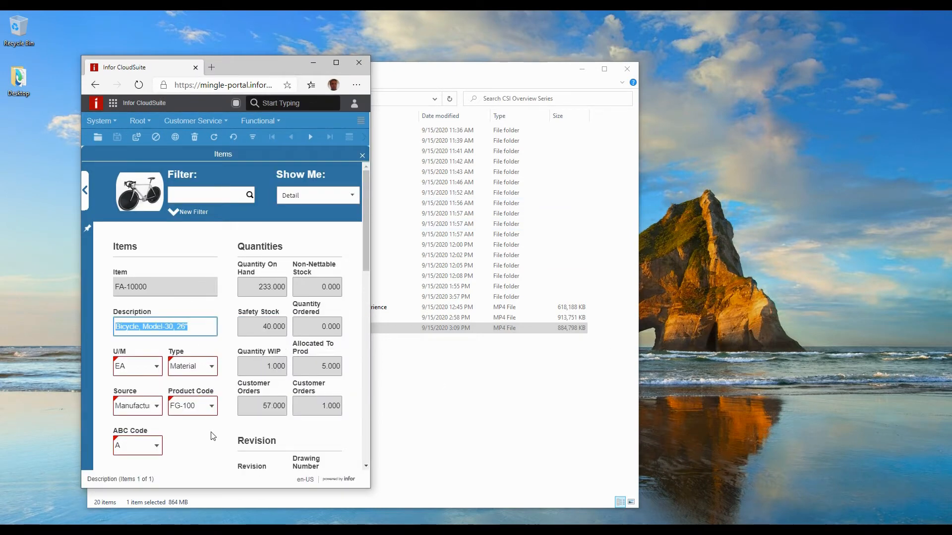
{"action": "mouse_move", "coordinate": [369, 242]}
{"action": "left_mouse_down"}
{"action": "mouse_move", "coordinate": [362, 395]}
{"action": "mouse_move", "coordinate": [362, 233]}
{"action": "left_mouse_up"}
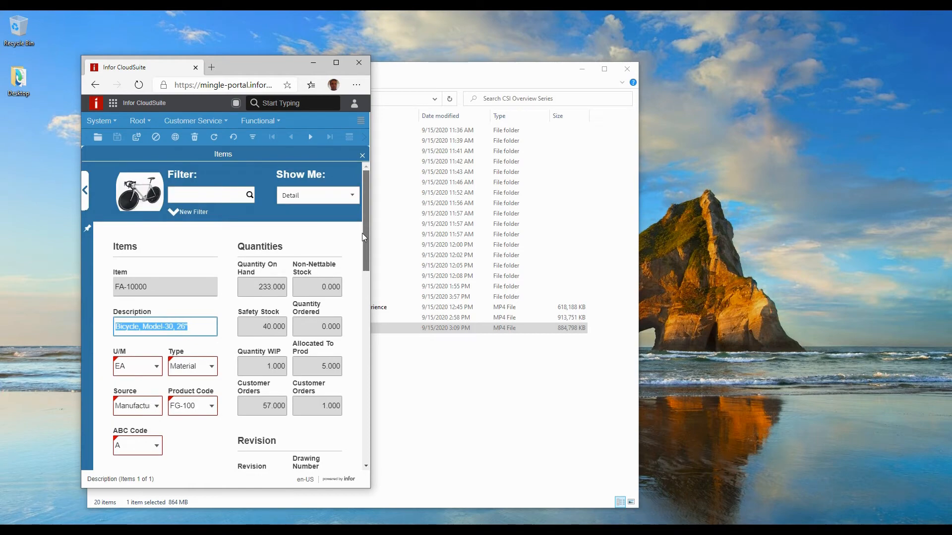
{"action": "left_click", "coordinate": [337, 64]}
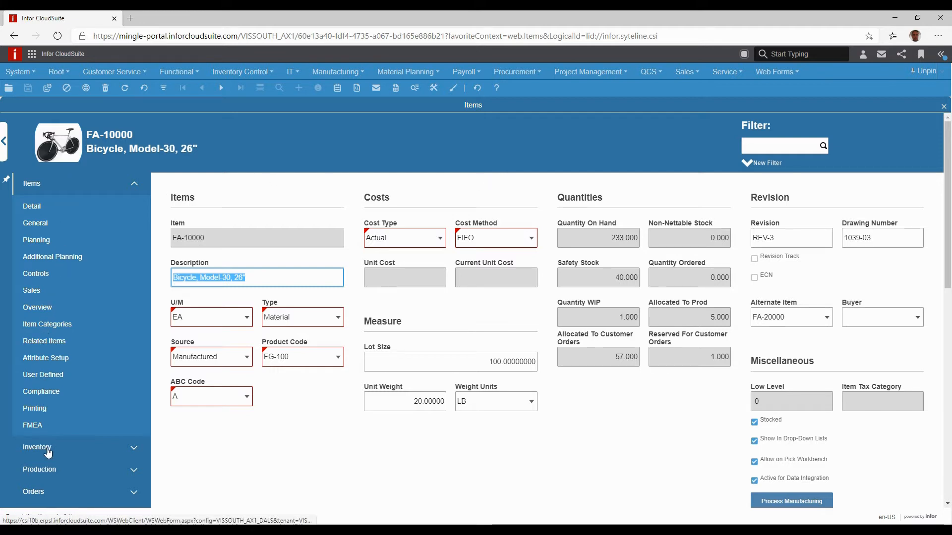
Open the Engineering Board for item FA-10000 and inspect operations 10, 30 and 20 plus the contents of SA-50910 and SP-11000
{"action": "left_click", "coordinate": [51, 470]}
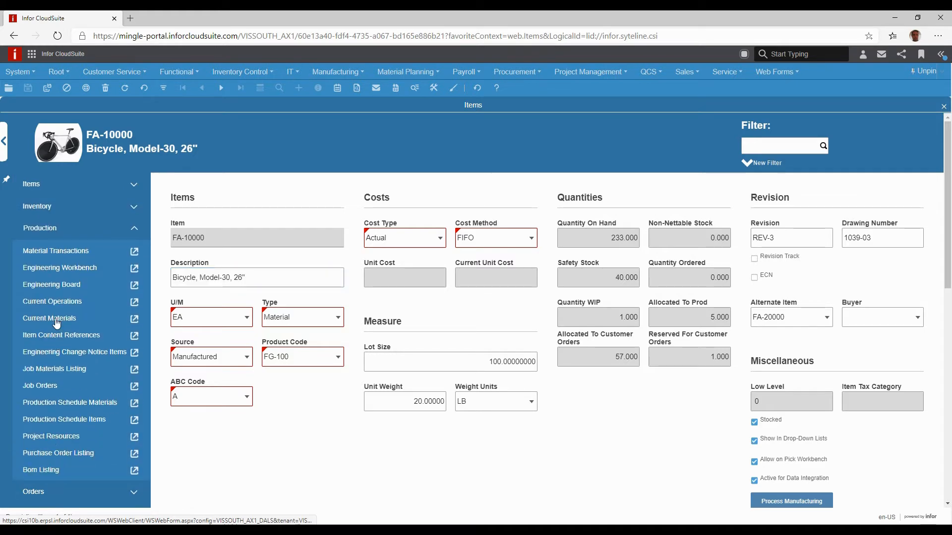
{"action": "left_click", "coordinate": [56, 285]}
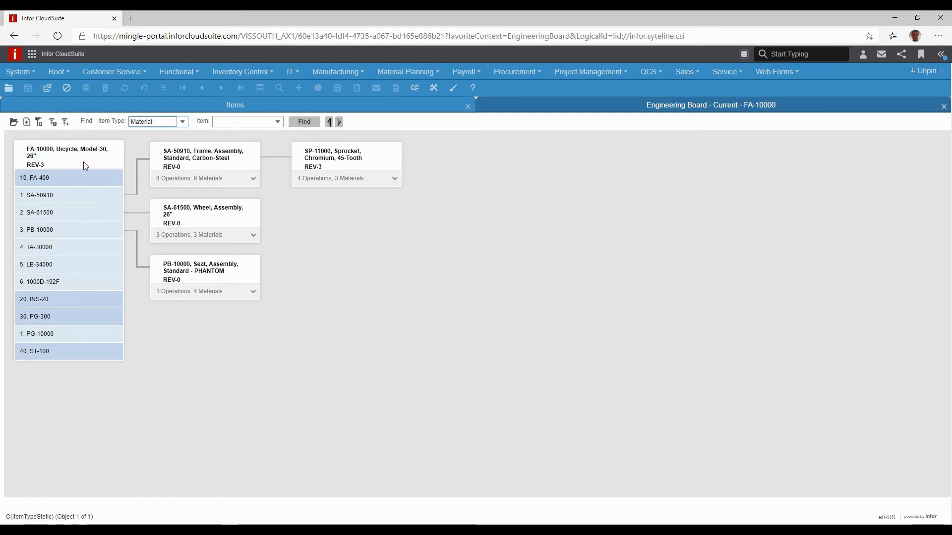
{"action": "left_click", "coordinate": [118, 182]}
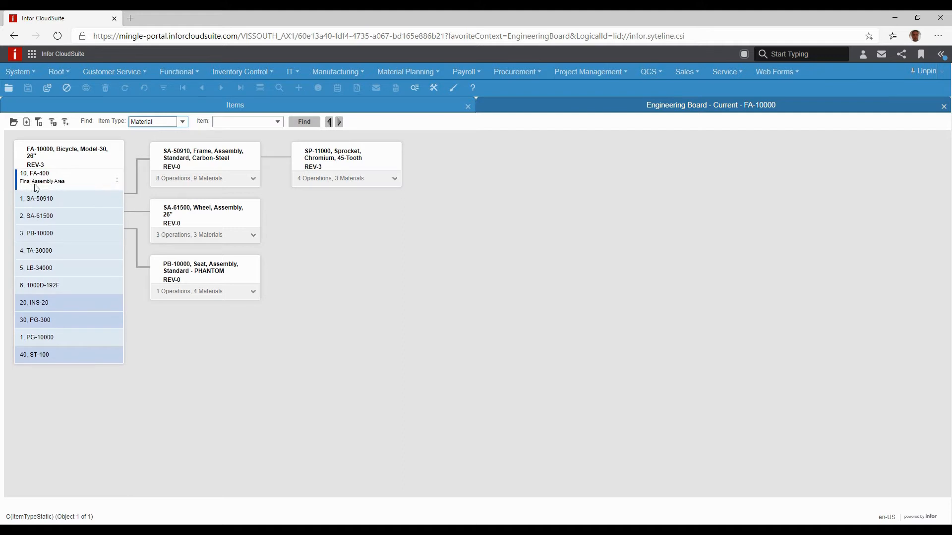
{"action": "left_click", "coordinate": [116, 183]}
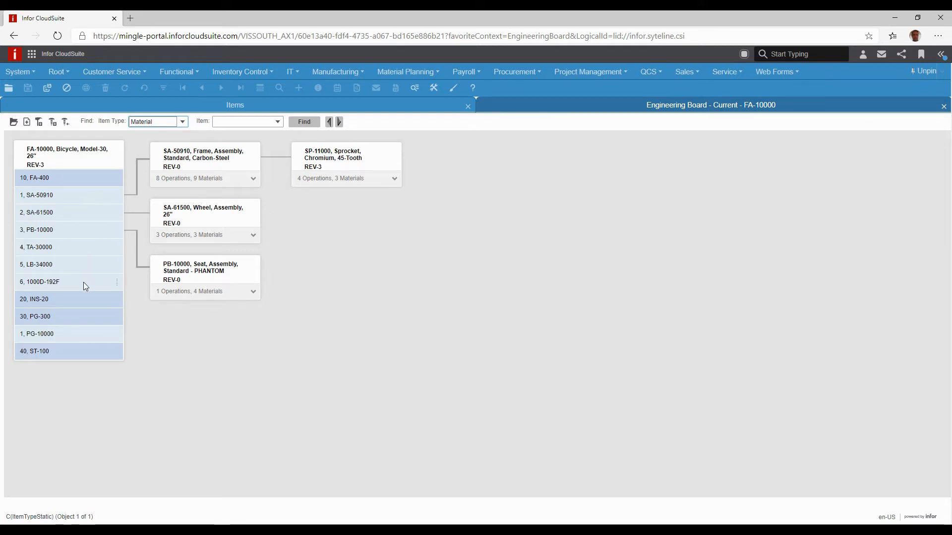
{"action": "left_click", "coordinate": [117, 315]}
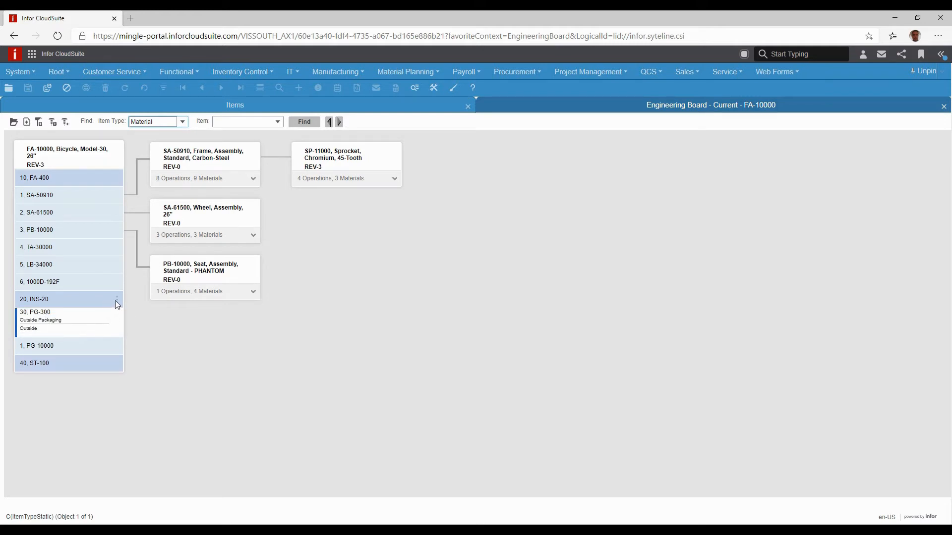
{"action": "left_click", "coordinate": [117, 300]}
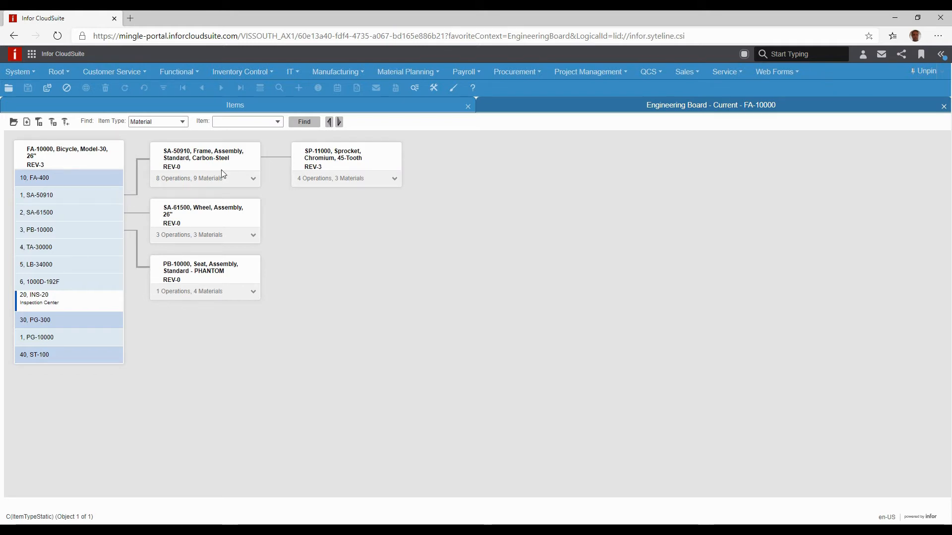
{"action": "left_click", "coordinate": [253, 180]}
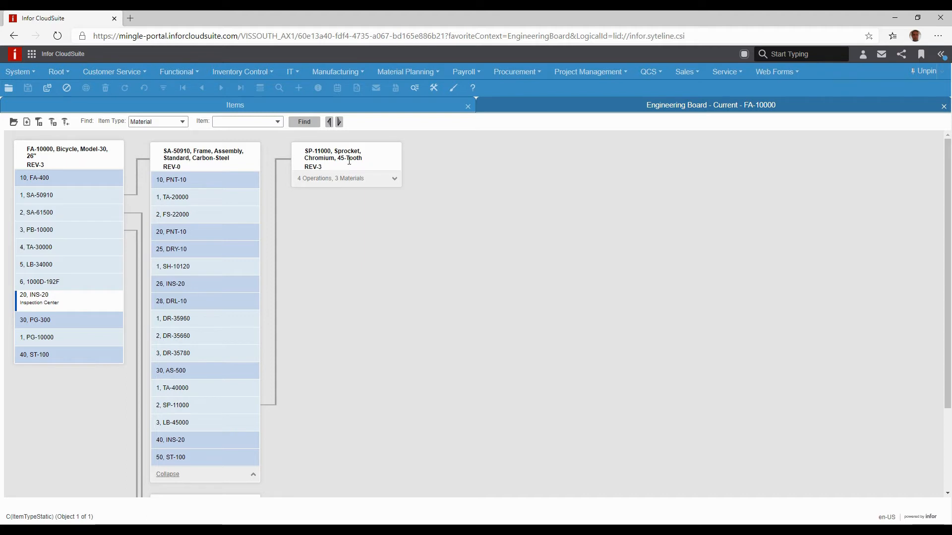
{"action": "left_click", "coordinate": [394, 179]}
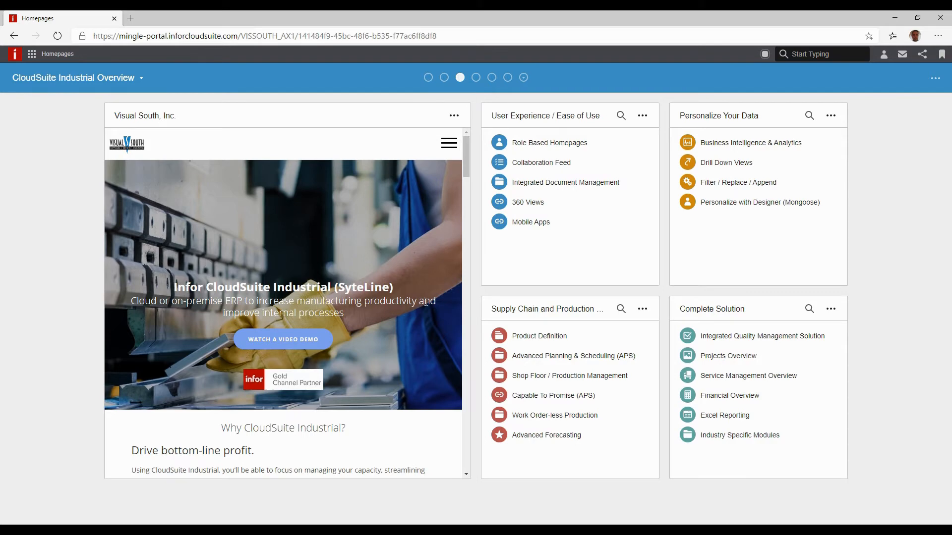
Open the Material Planning Overview and the Material Planner Workbench under Advanced Planning & Scheduling, with the workbench in Purchase Order view
{"action": "left_click", "coordinate": [552, 360]}
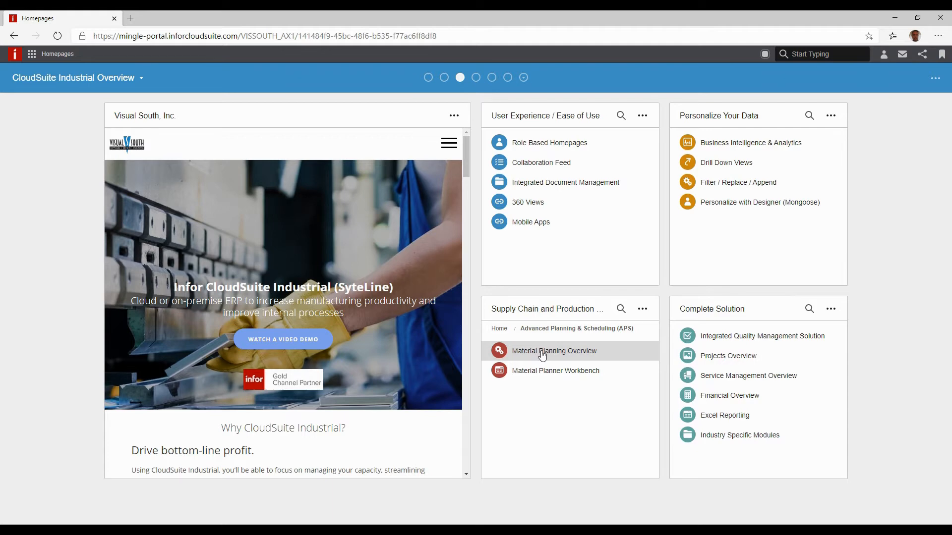
{"action": "left_click", "coordinate": [542, 355]}
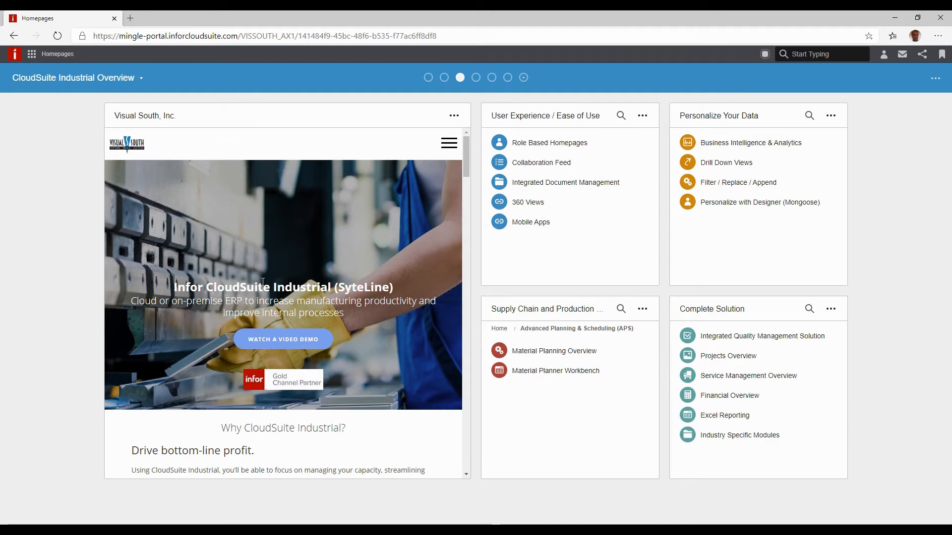
{"action": "left_click", "coordinate": [557, 377]}
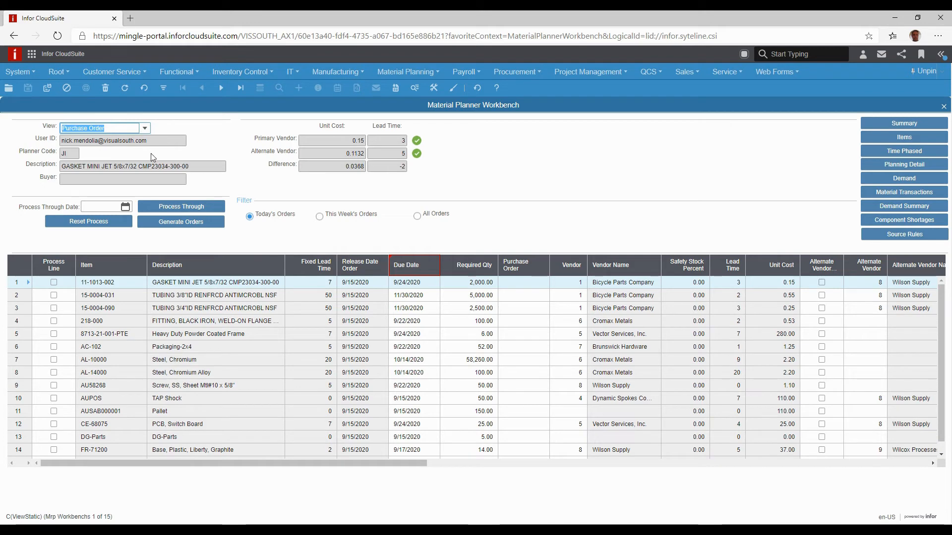
{"action": "left_click", "coordinate": [124, 127]}
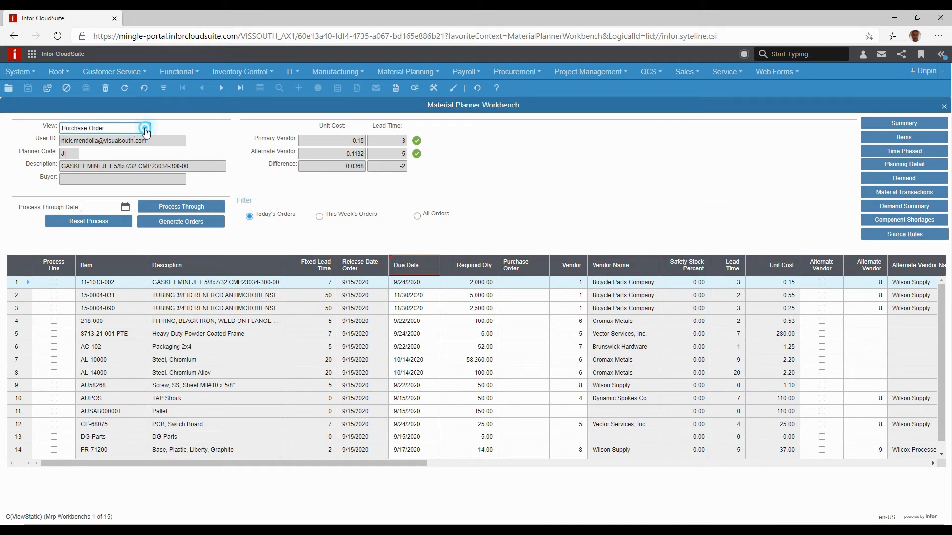
{"action": "left_click", "coordinate": [145, 129]}
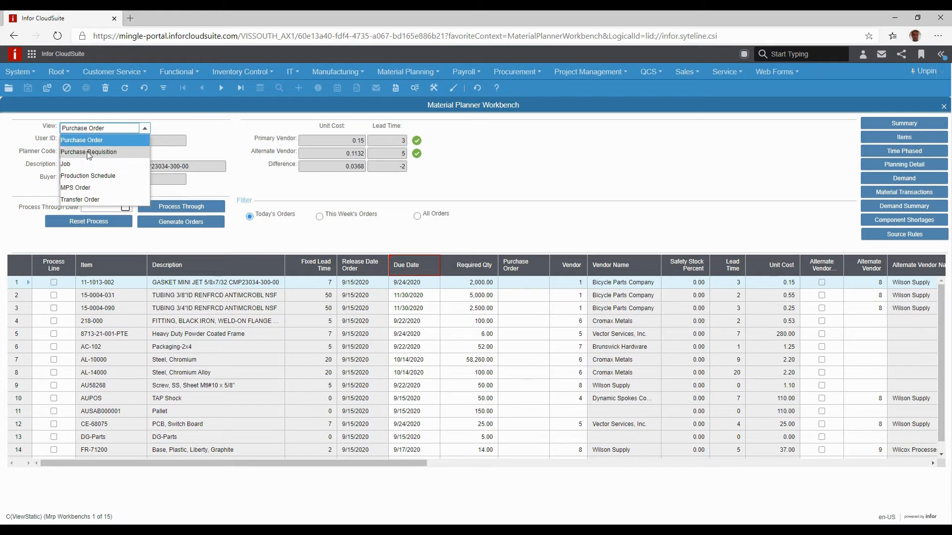
{"action": "left_click", "coordinate": [112, 138]}
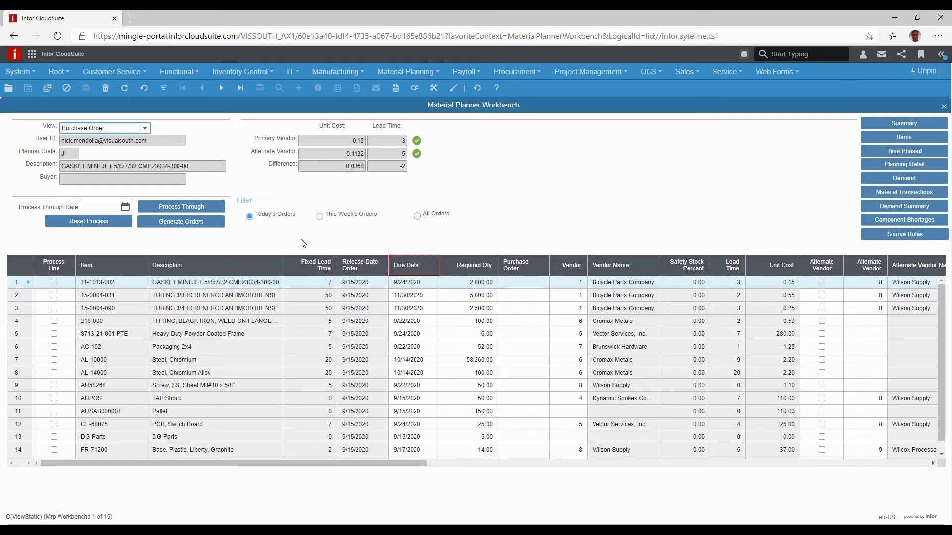
Compare the planned purchase orders under the This Week's Orders and All Orders filters, and return to Today's Orders
{"action": "left_click", "coordinate": [320, 217]}
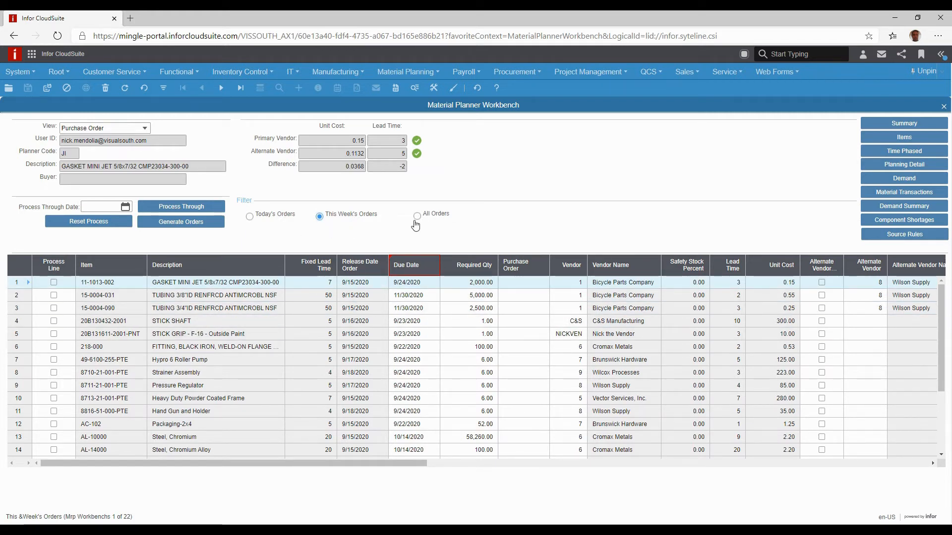
{"action": "left_click", "coordinate": [416, 217]}
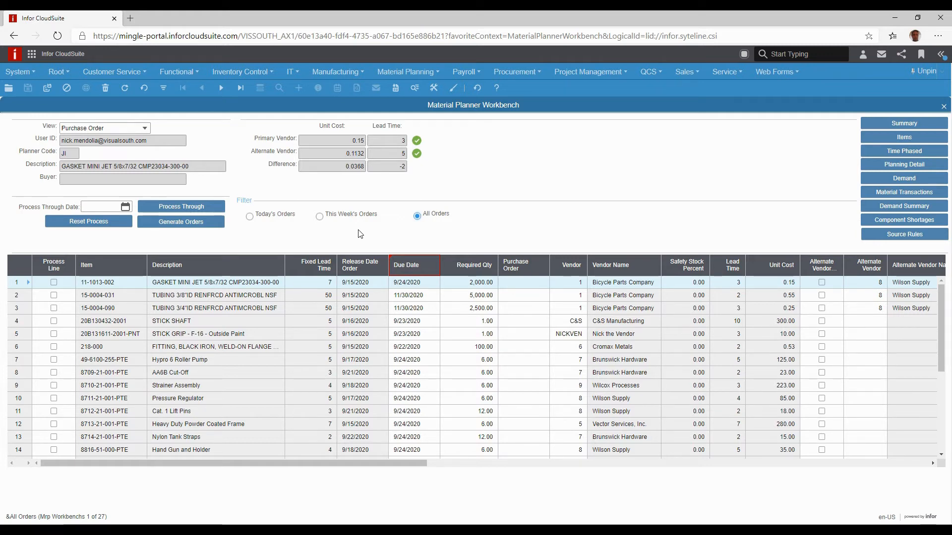
{"action": "left_click", "coordinate": [320, 216]}
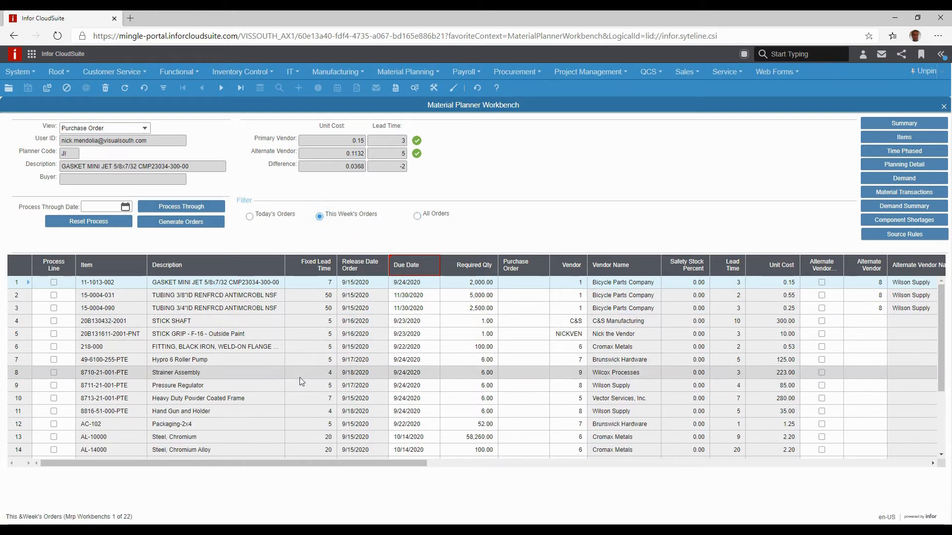
{"action": "left_click", "coordinate": [254, 224]}
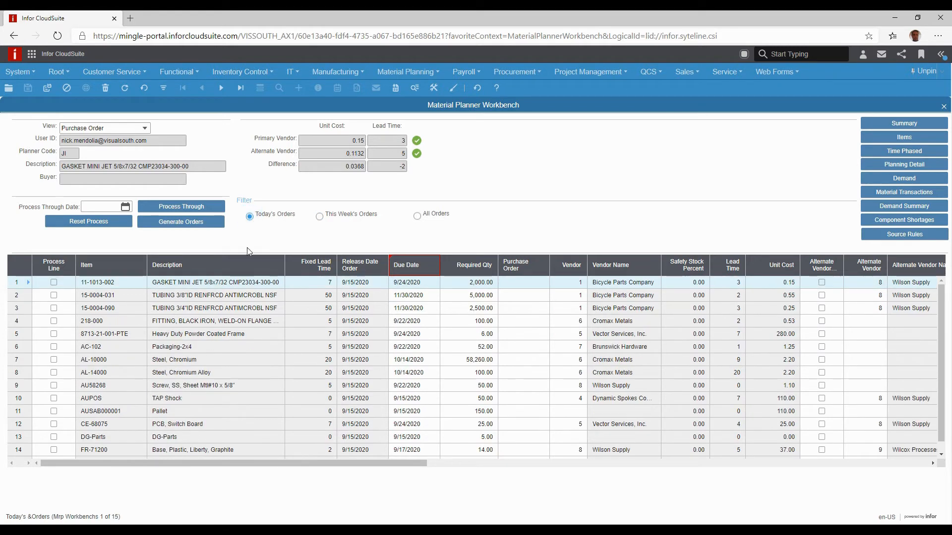
Select the planned order for item 11-1013-002, view its source rules and return to the workbench
{"action": "left_click", "coordinate": [27, 283]}
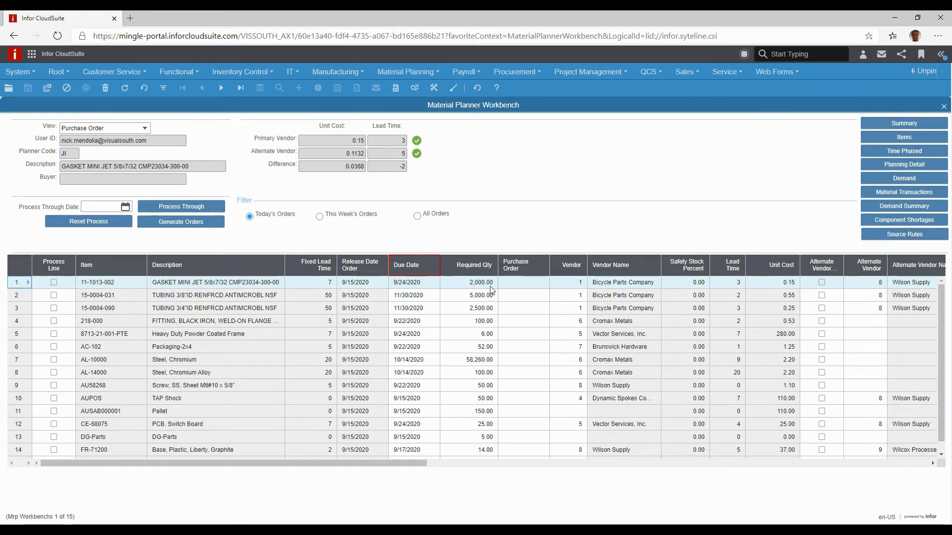
{"action": "left_click", "coordinate": [904, 234]}
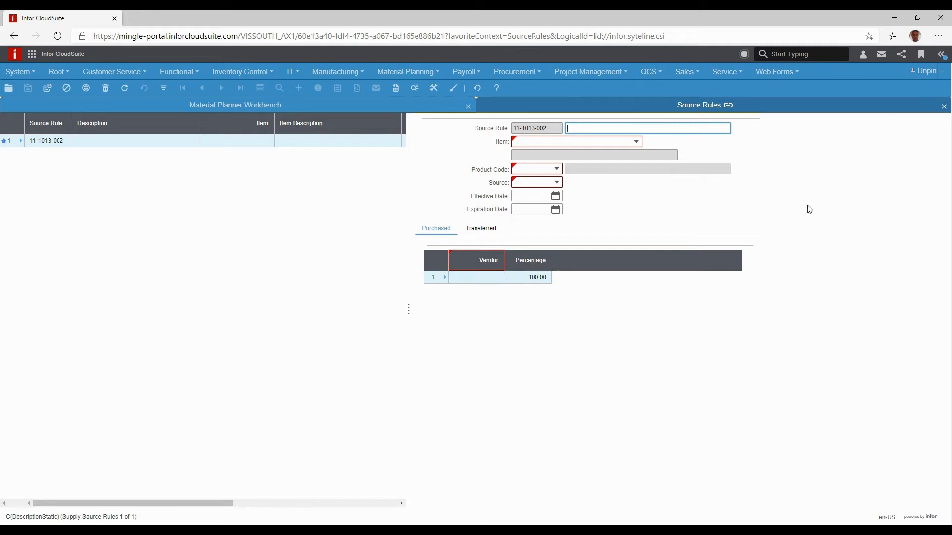
{"action": "left_click", "coordinate": [943, 107]}
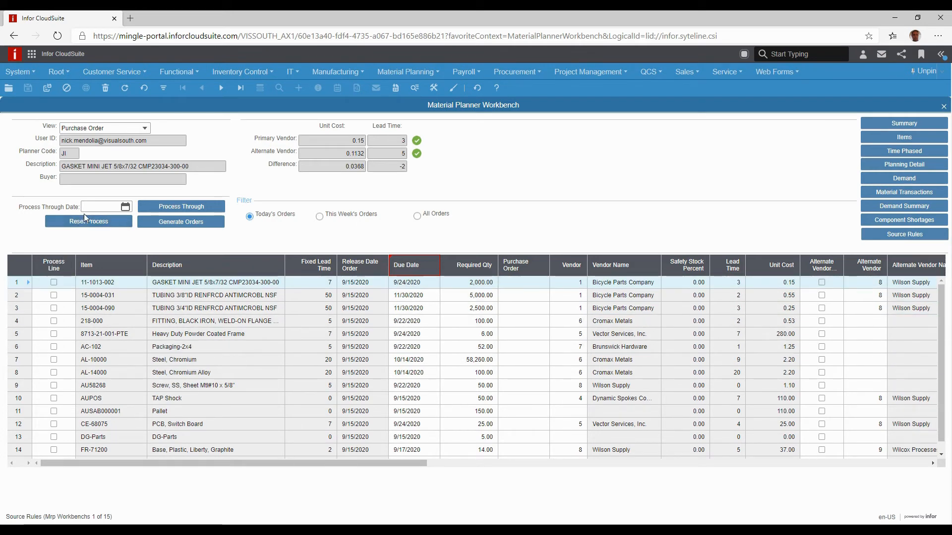
Set the Process Through Date to 9/15/2020 and mark the purchase order lines for processing through that date
{"action": "left_click", "coordinate": [126, 207]}
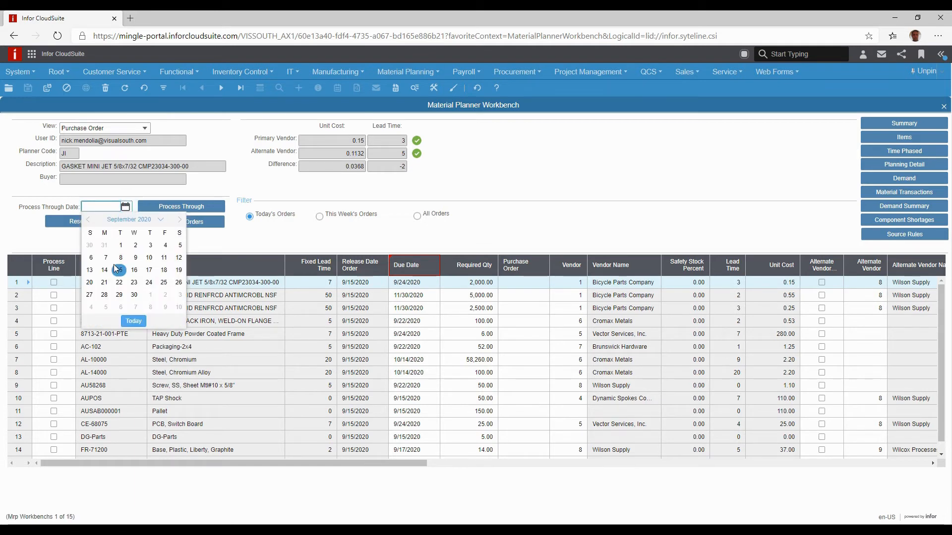
{"action": "left_click", "coordinate": [119, 270]}
{"action": "left_click", "coordinate": [177, 210]}
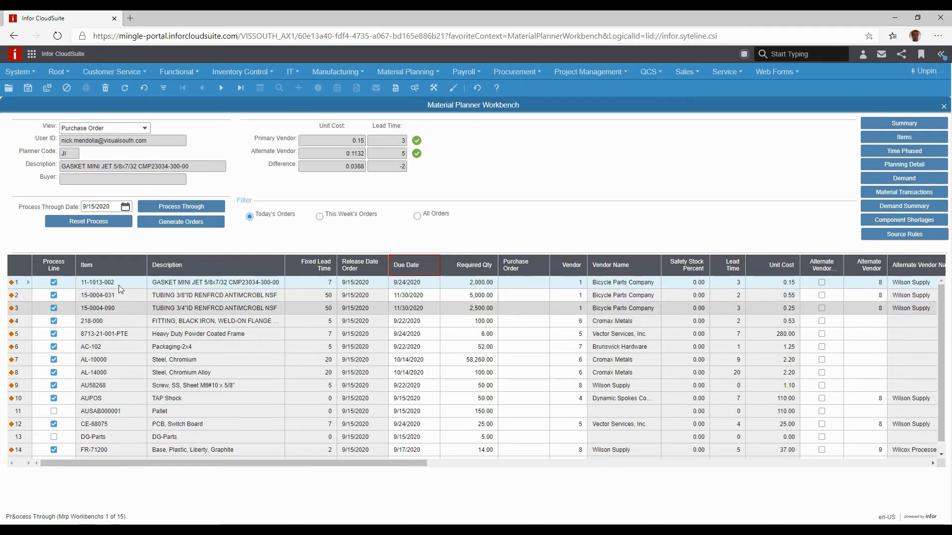
Review the workbench summary of the selected orders and switch the workbench view to Job
{"action": "left_click", "coordinate": [886, 123]}
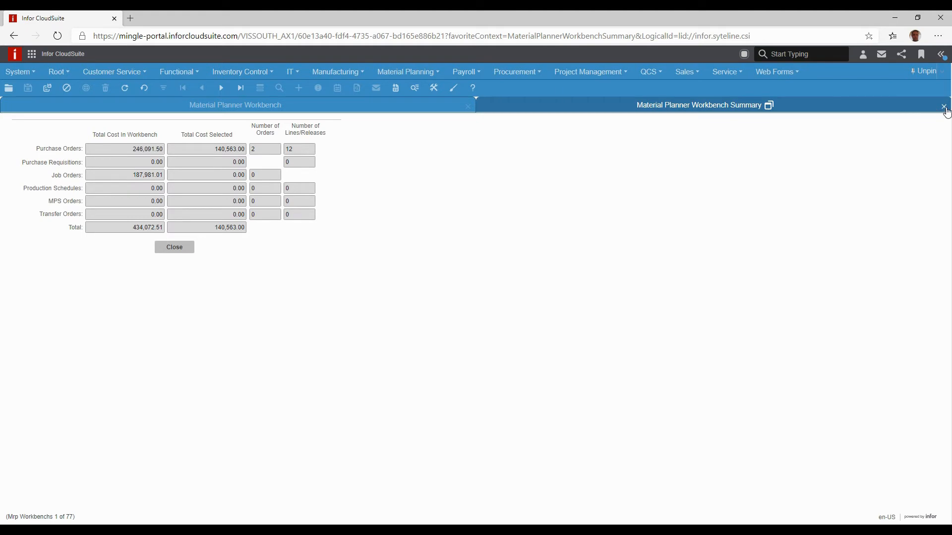
{"action": "left_click", "coordinate": [945, 108]}
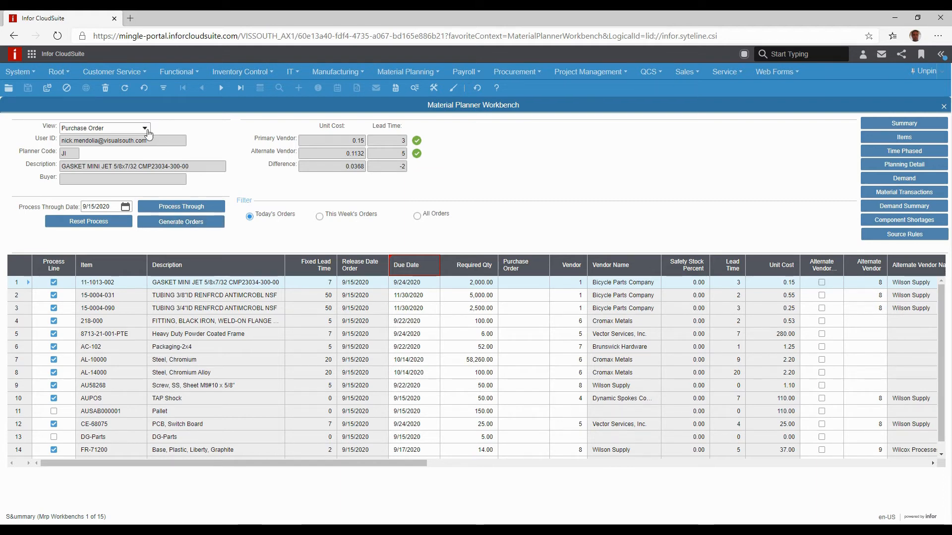
{"action": "left_click", "coordinate": [144, 128]}
{"action": "left_click", "coordinate": [79, 164]}
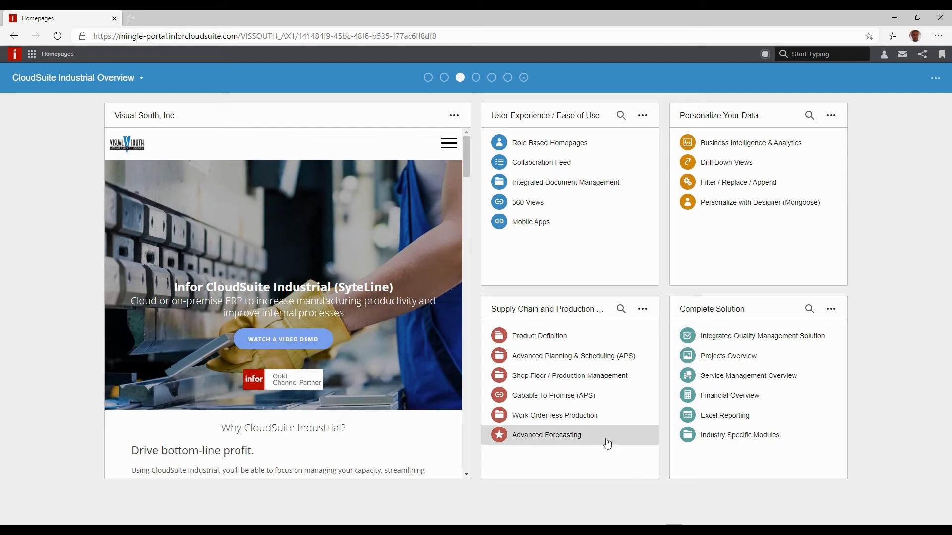
Open Shop Floor Management / Schedule and launch the Resource Gantt Chart from the Production Planner home form
{"action": "left_click", "coordinate": [522, 379]}
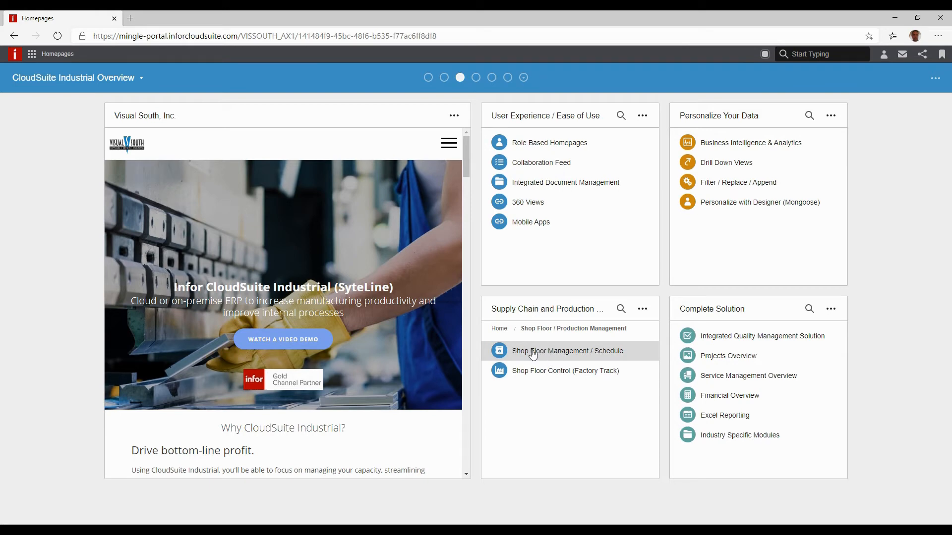
{"action": "left_click", "coordinate": [554, 353]}
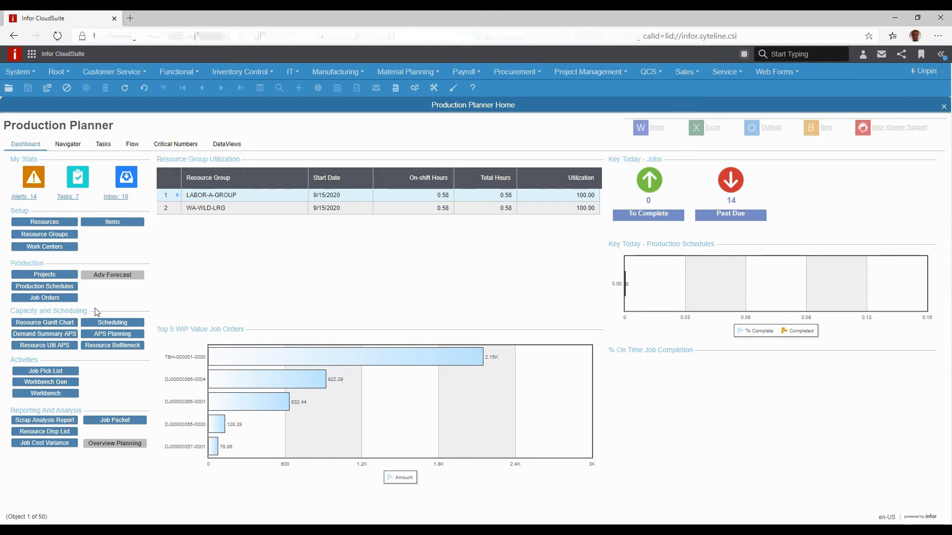
{"action": "left_click", "coordinate": [49, 324]}
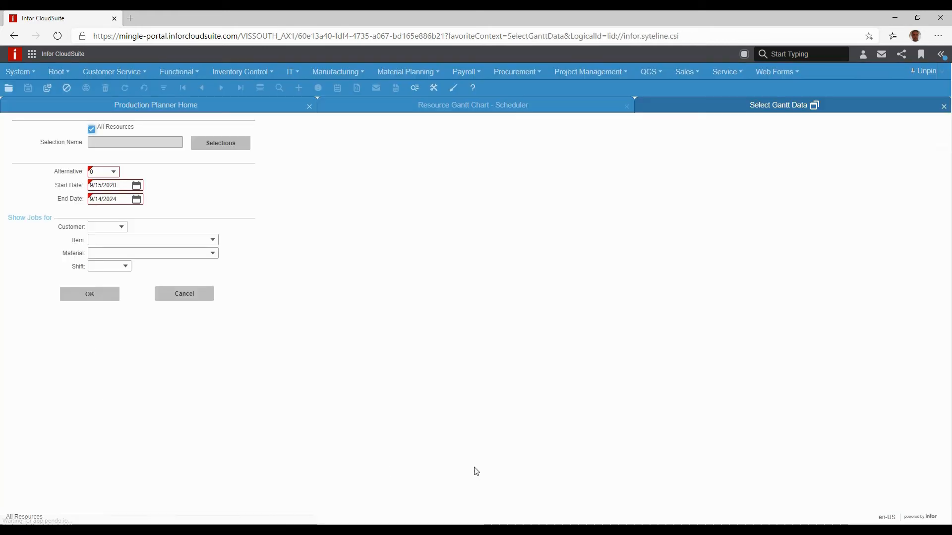
Check the saved selection names available for the Gantt data, leaving All Resources enabled
{"action": "left_click", "coordinate": [92, 131]}
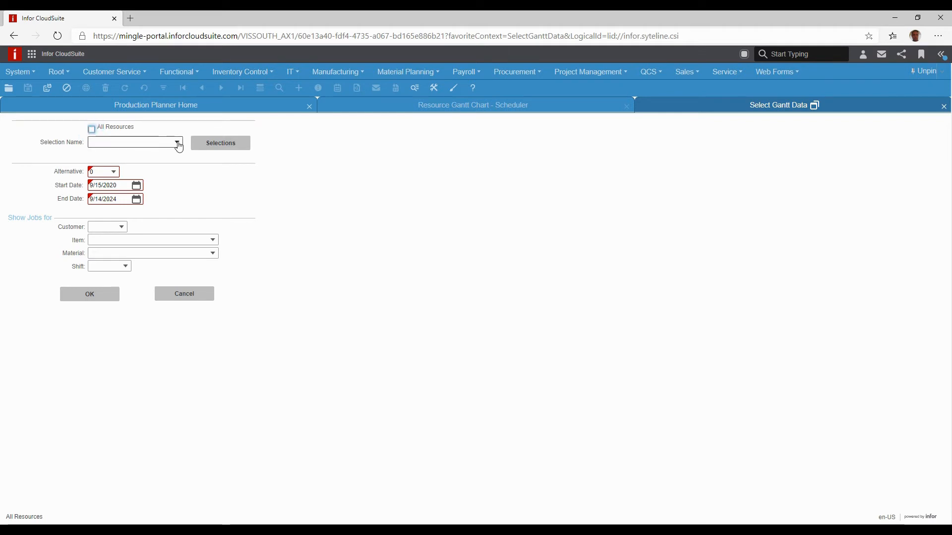
{"action": "left_click", "coordinate": [178, 143]}
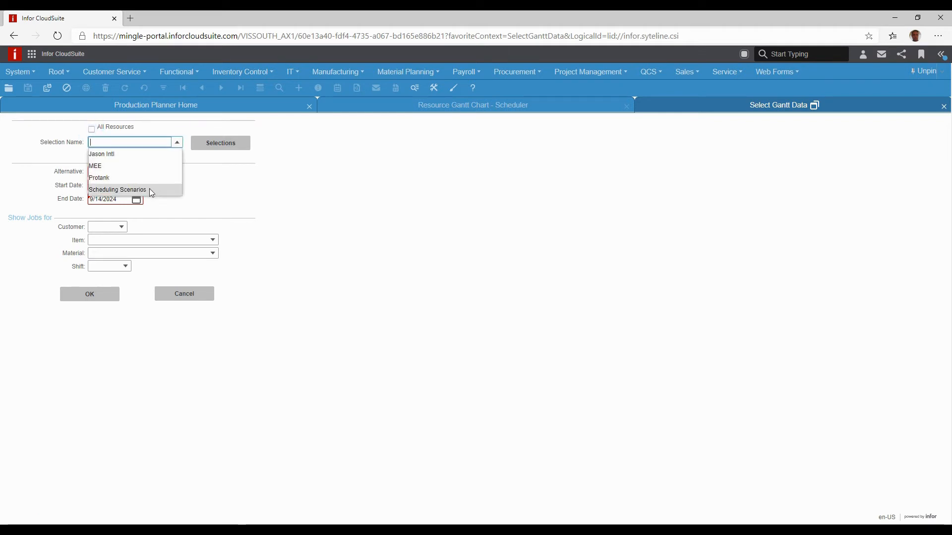
{"action": "left_click", "coordinate": [176, 143]}
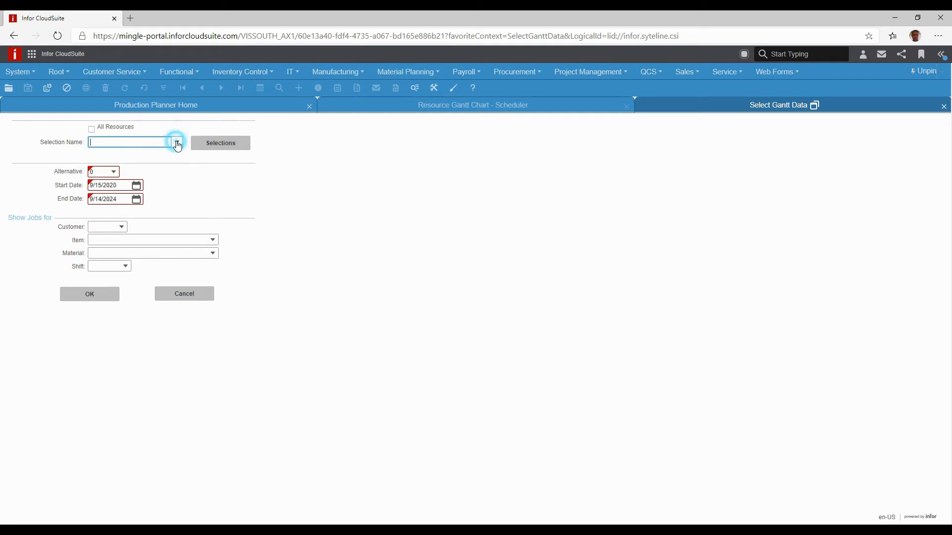
{"action": "left_click", "coordinate": [92, 130]}
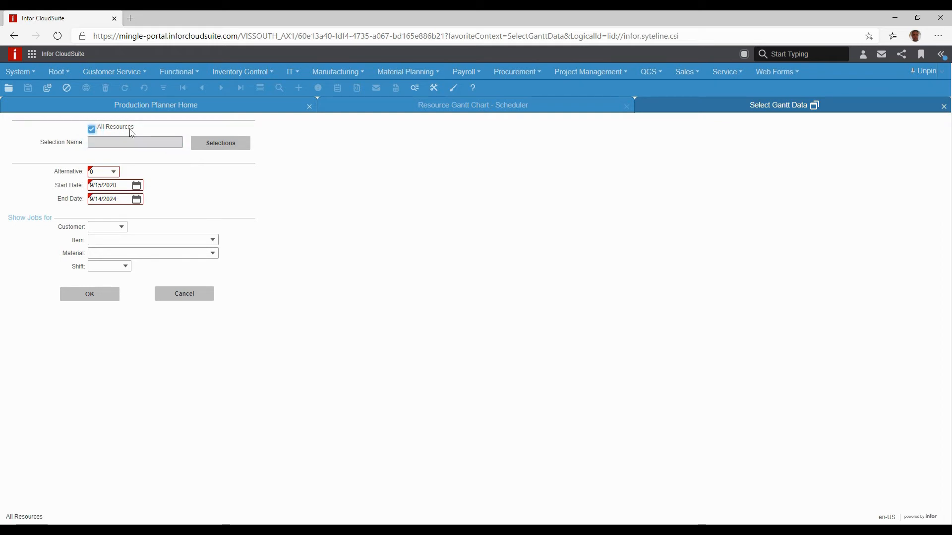
Load the Resource Gantt Chart for all resources with an End Date of 9/29/2020 and reveal the resource Description column
{"action": "left_click", "coordinate": [135, 199]}
{"action": "left_click", "coordinate": [132, 313]}
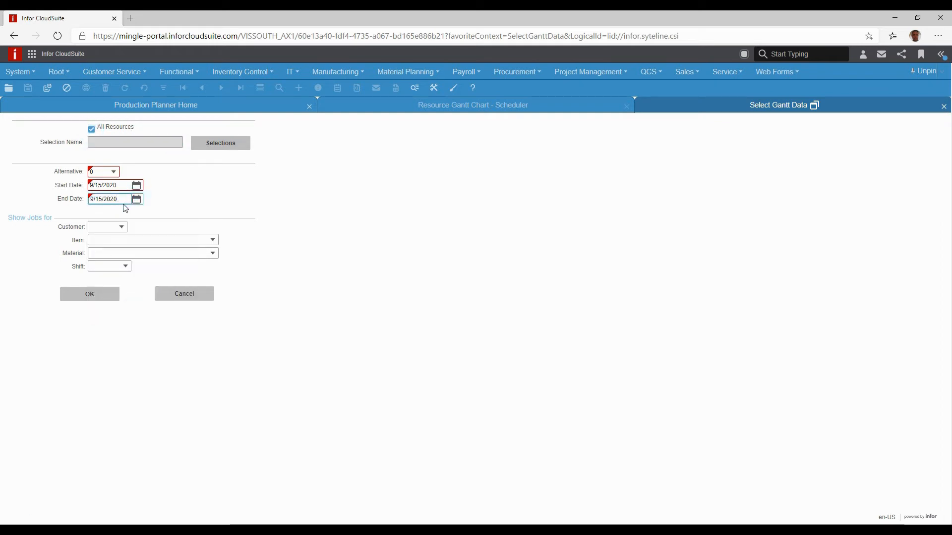
{"action": "left_click", "coordinate": [137, 199]}
{"action": "left_click", "coordinate": [126, 289]}
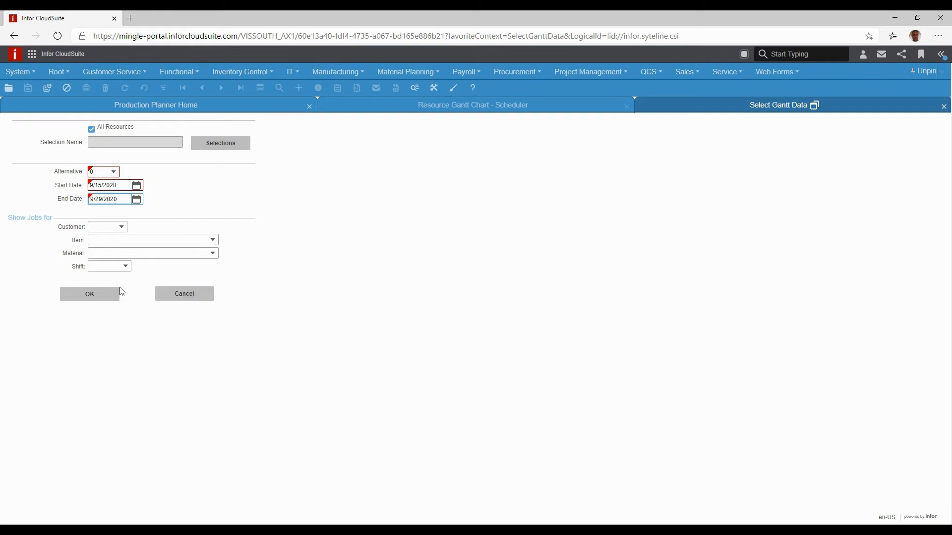
{"action": "left_click", "coordinate": [90, 298]}
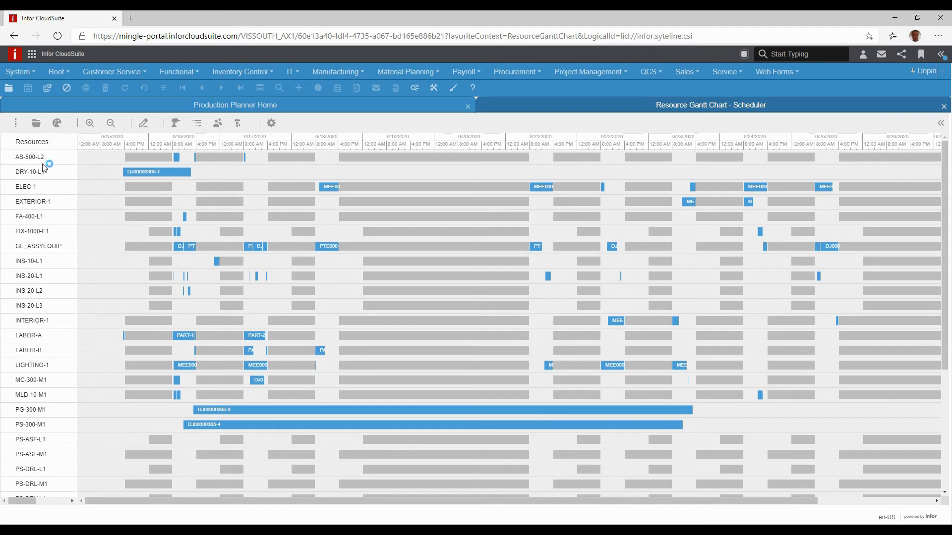
{"action": "left_click_drag", "start_coordinate": [78, 175], "coordinate": [166, 168]}
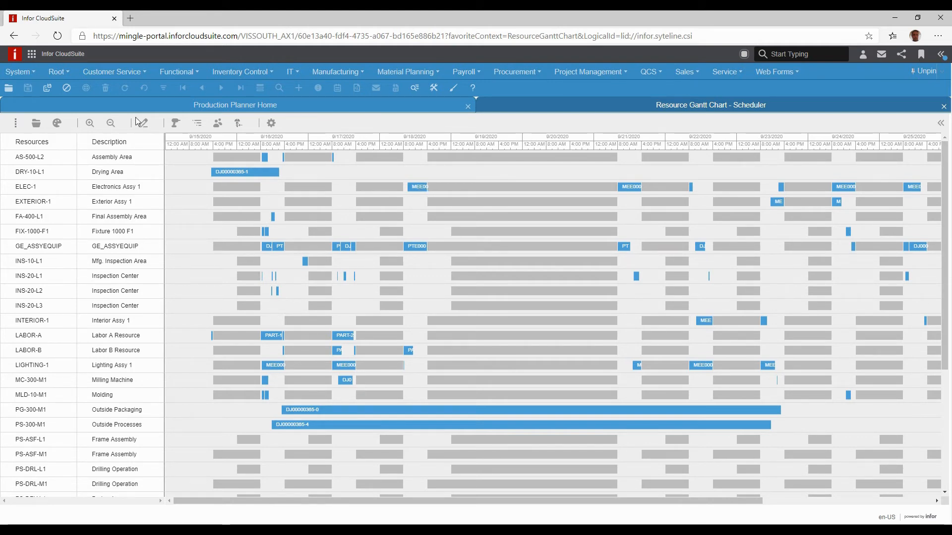
Colour the Gantt chart operations by Late to examine the overdue work, and reset the highlighting to None
{"action": "left_click", "coordinate": [57, 123]}
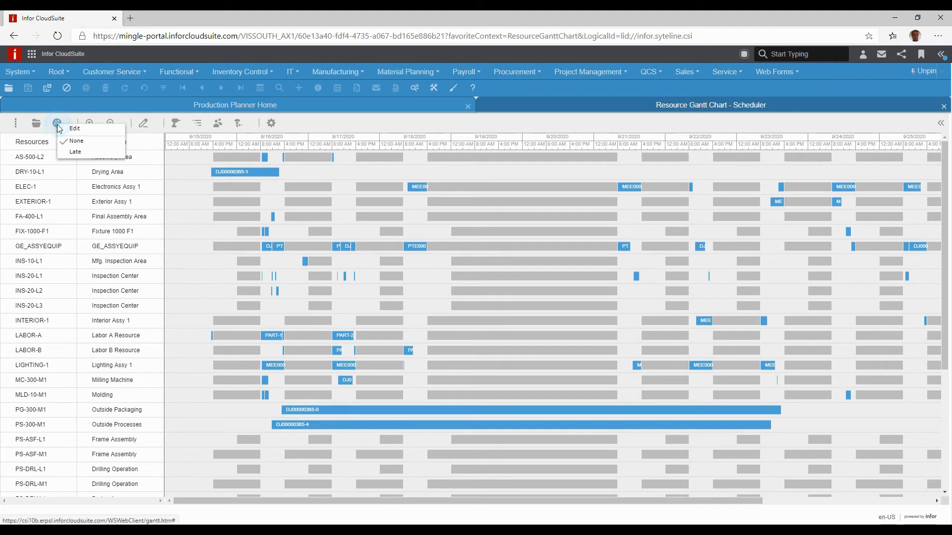
{"action": "left_click", "coordinate": [70, 152]}
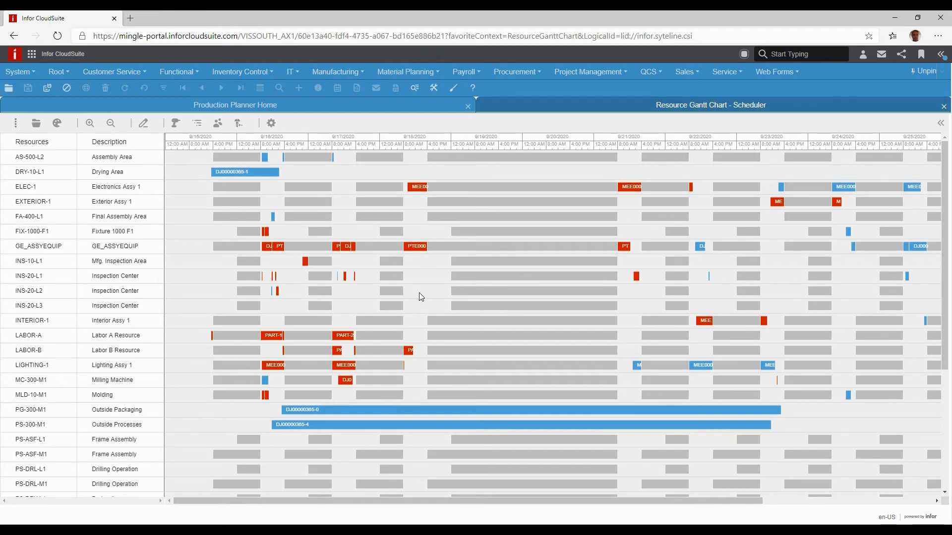
{"action": "left_click", "coordinate": [57, 123]}
{"action": "left_click", "coordinate": [71, 140]}
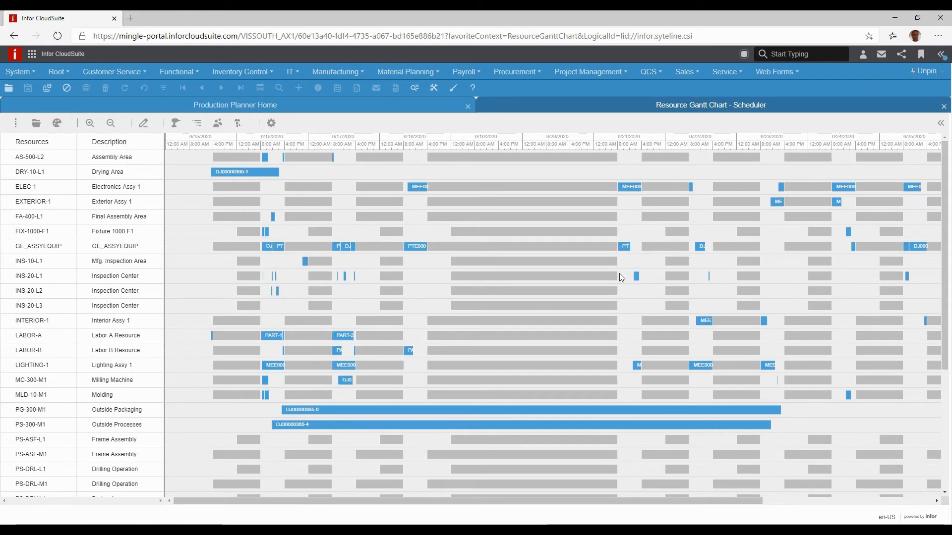
Try to move the first GE_ASSYEQUIP operation on 9/21/2020 to 8:20 AM through 12:45 PM, and cancel the edit
{"action": "left_click", "coordinate": [625, 247]}
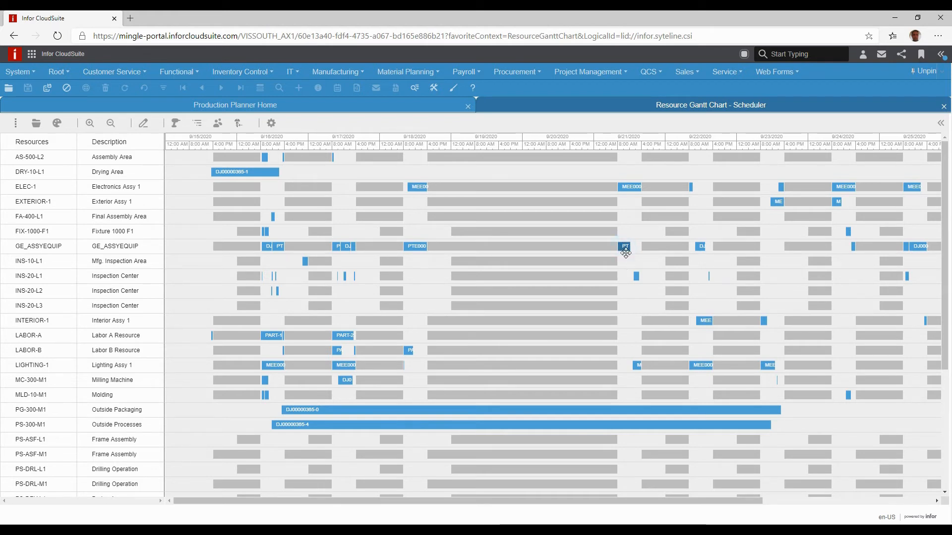
{"action": "left_click_drag", "start_coordinate": [626, 246], "coordinate": [636, 247]}
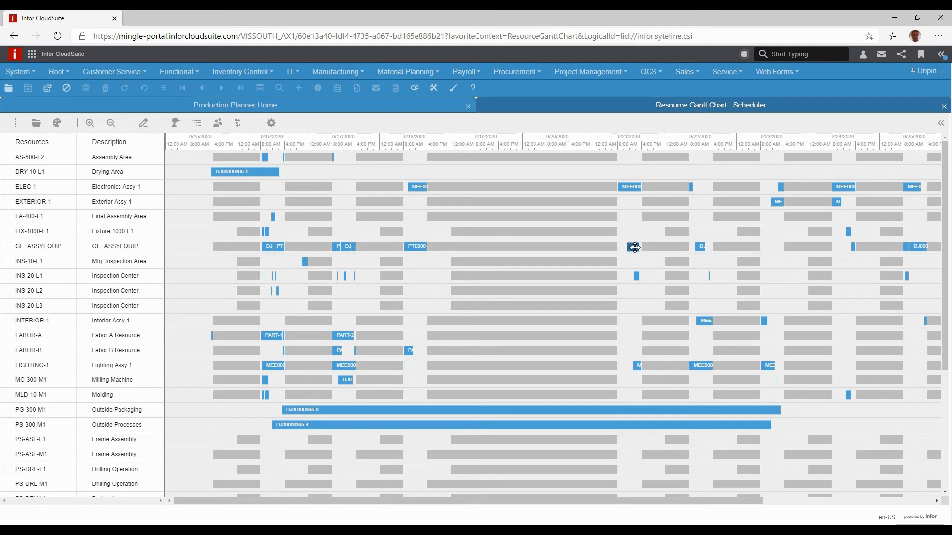
{"action": "left_click_drag", "start_coordinate": [626, 248], "coordinate": [628, 248]}
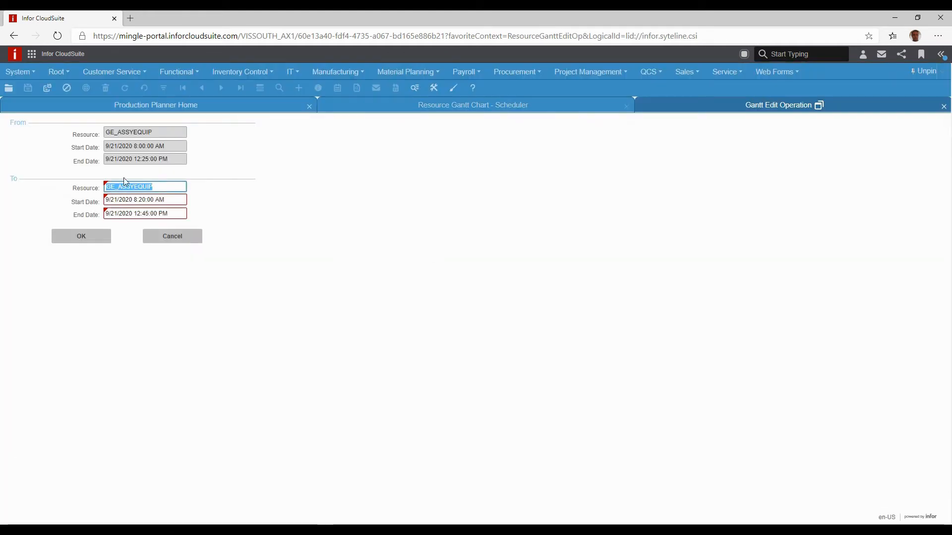
{"action": "left_click", "coordinate": [170, 237]}
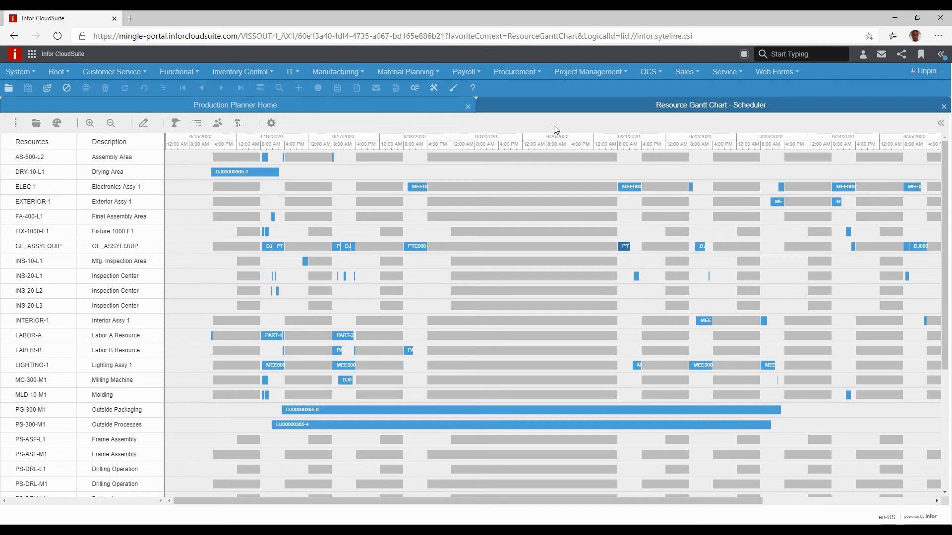
Close the Gantt chart and list resource utilization in Resource Utilization APS from 9/15/2020 for 14 Days intervals
{"action": "left_click", "coordinate": [943, 107]}
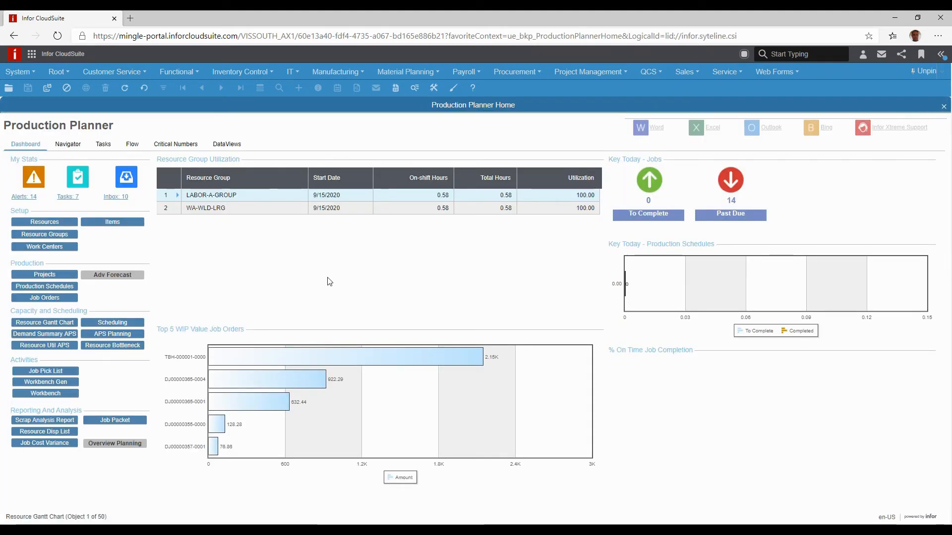
{"action": "left_click", "coordinate": [38, 347]}
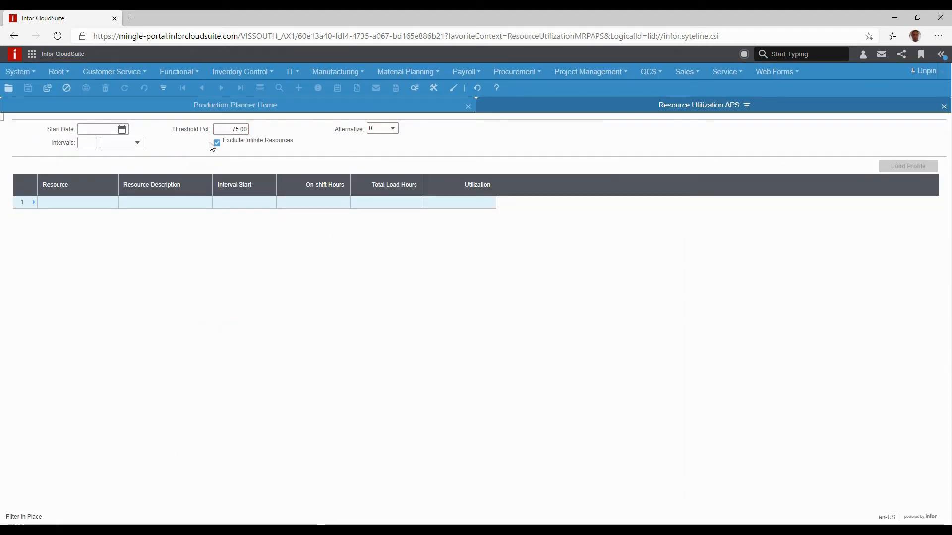
{"action": "left_click", "coordinate": [122, 130]}
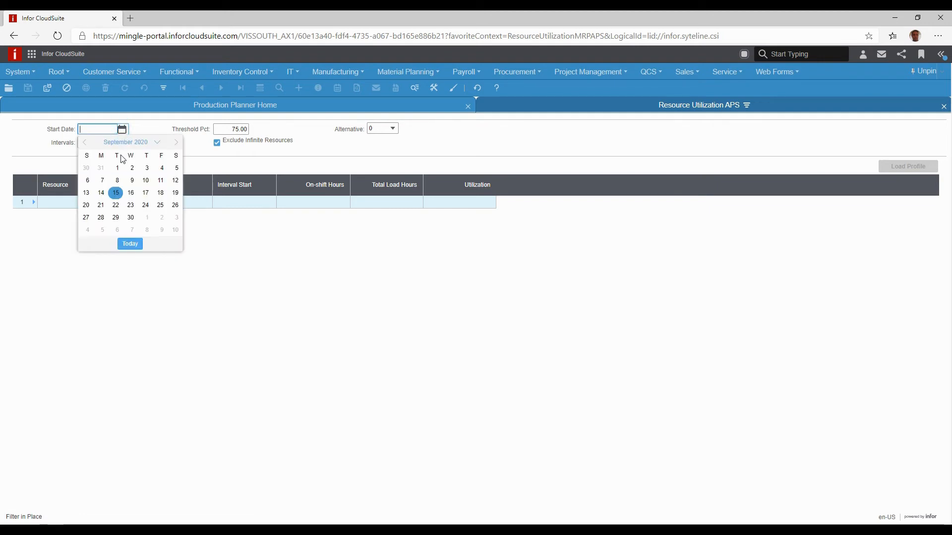
{"action": "left_click", "coordinate": [116, 193]}
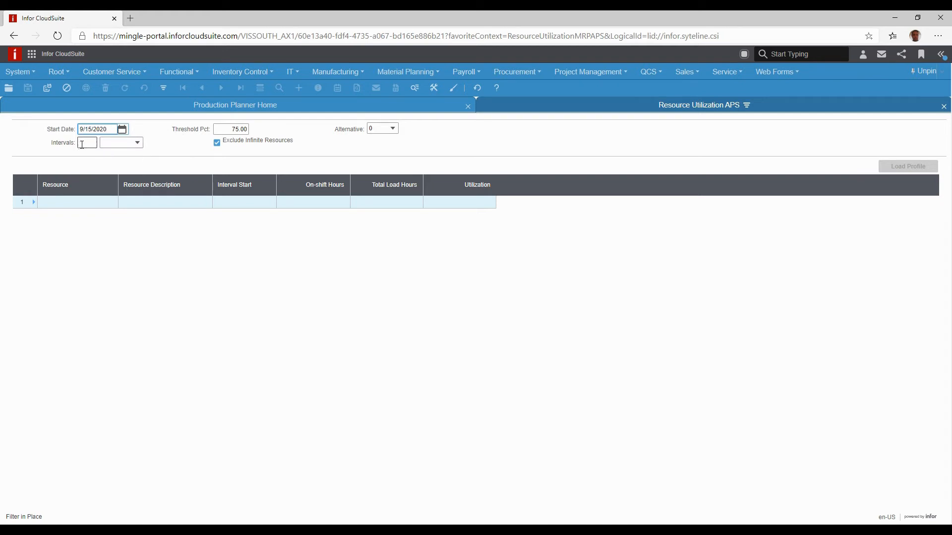
{"action": "left_click", "coordinate": [83, 144]}
{"action": "type", "text": "14"}
{"action": "left_click", "coordinate": [138, 142]}
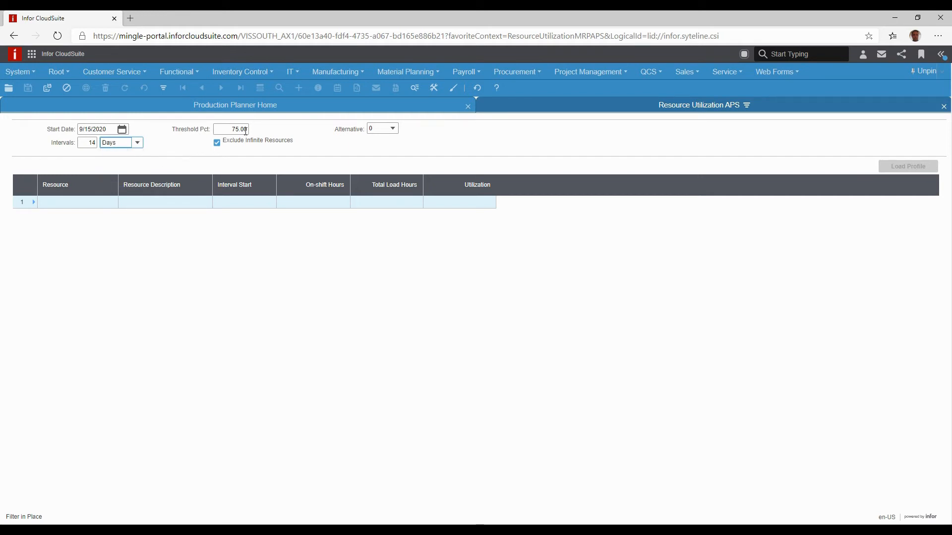
{"action": "left_click", "coordinate": [248, 130]}
{"action": "left_click", "coordinate": [163, 88]}
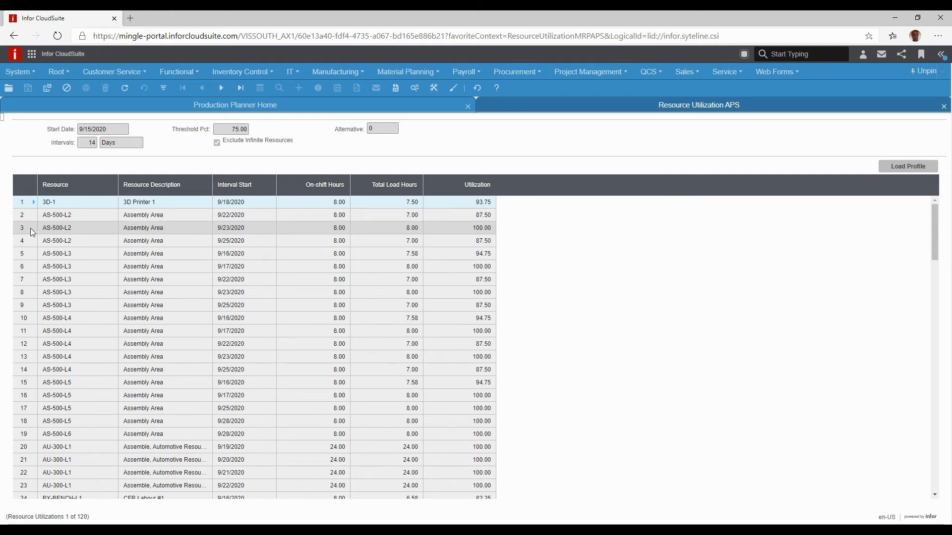
Open the load profile of assembly resource AS-500-L2 from its 9/23/2020 row and inspect the scheduled and planned utilization
{"action": "left_click", "coordinate": [173, 231]}
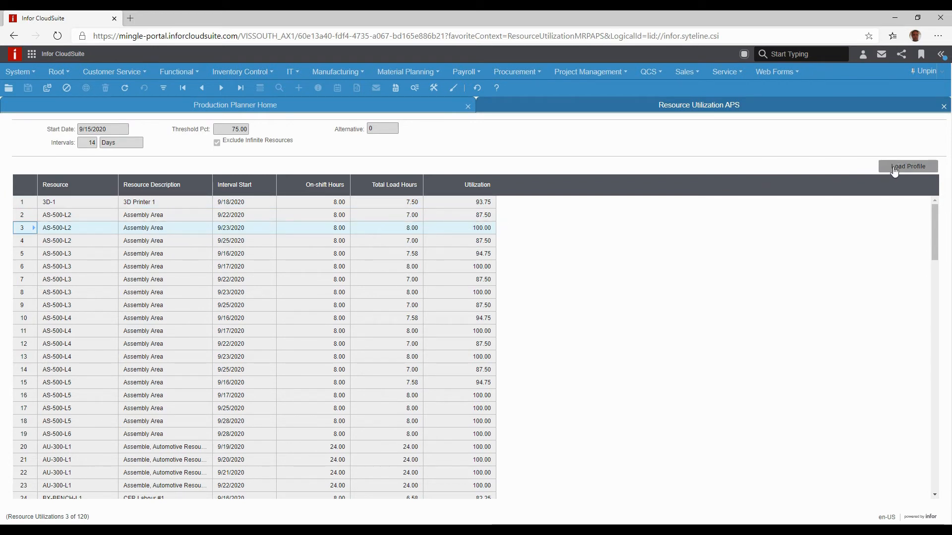
{"action": "left_click", "coordinate": [895, 169]}
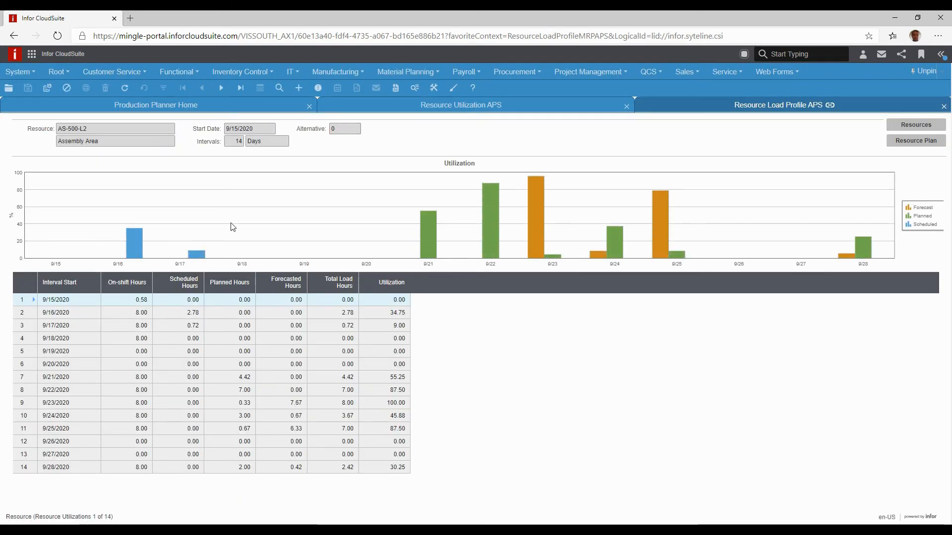
{"action": "mouse_move", "coordinate": [203, 256]}
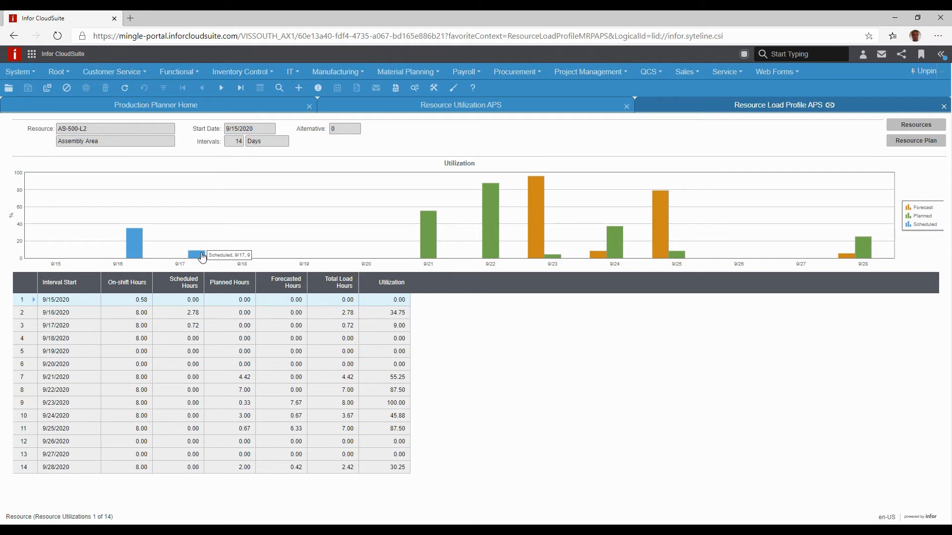
{"action": "mouse_move", "coordinate": [615, 257]}
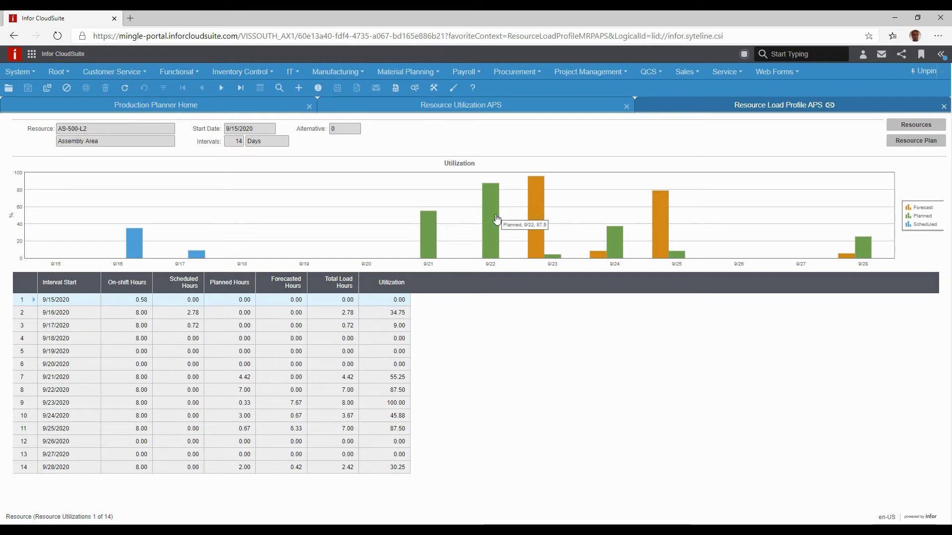
Select the 9/23/2020 interval in the AS-500-L2 load profile and open its resource plan
{"action": "left_click", "coordinate": [536, 211]}
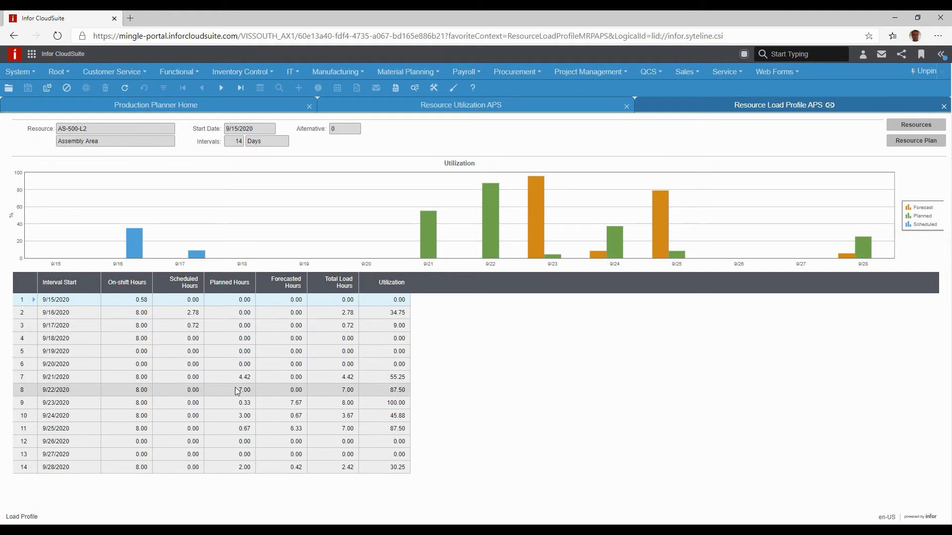
{"action": "left_click", "coordinate": [32, 403]}
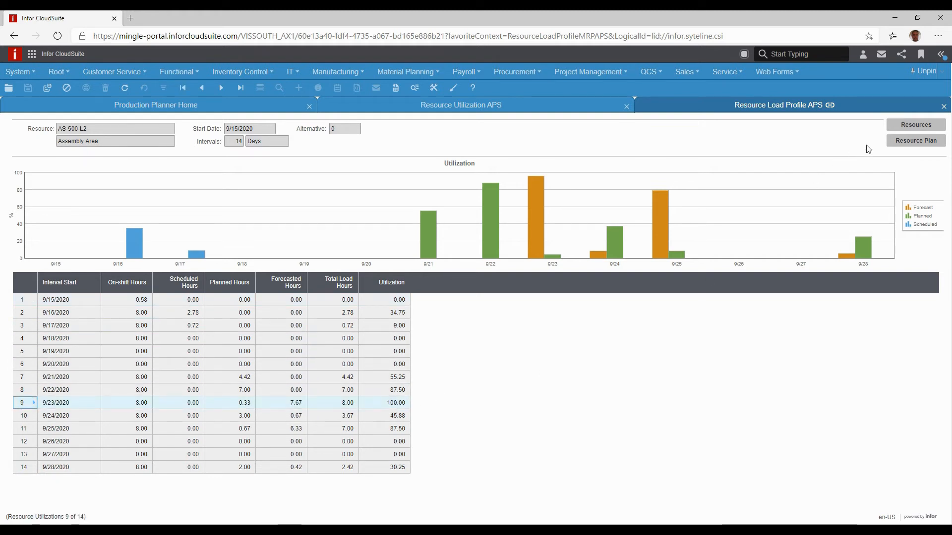
{"action": "left_click", "coordinate": [915, 141]}
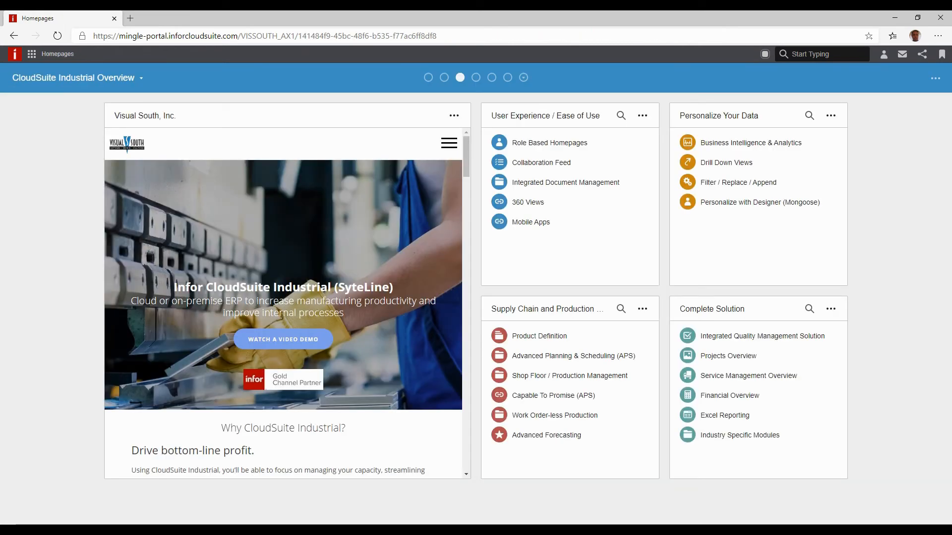
Open Shop Floor Control (Factory Track) under Shop Floor / Production Management and authenticate with the employee number
{"action": "left_click", "coordinate": [527, 380]}
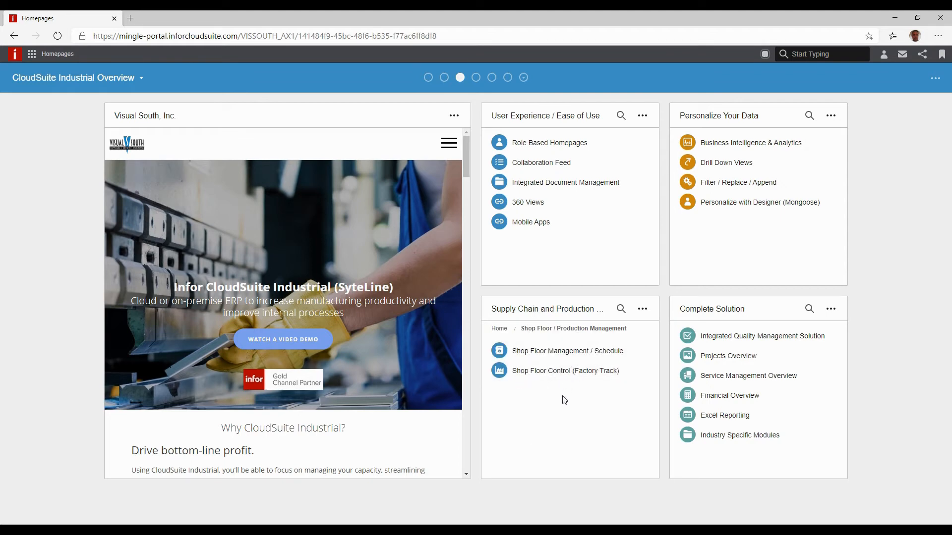
{"action": "left_click", "coordinate": [548, 375]}
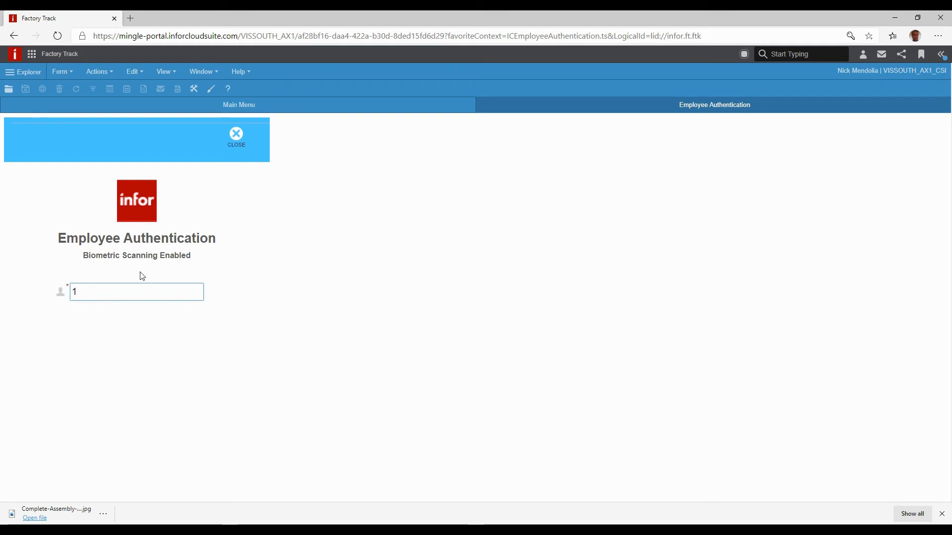
{"action": "key", "text": "Return"}
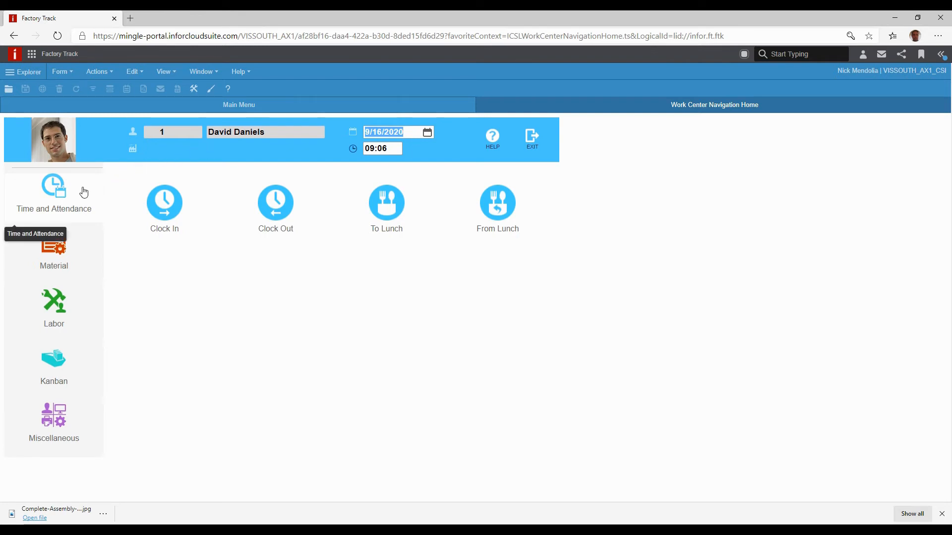
View the Factory Track main menu, return to Work Center Navigation Home and display the Labor functions
{"action": "left_click", "coordinate": [156, 206]}
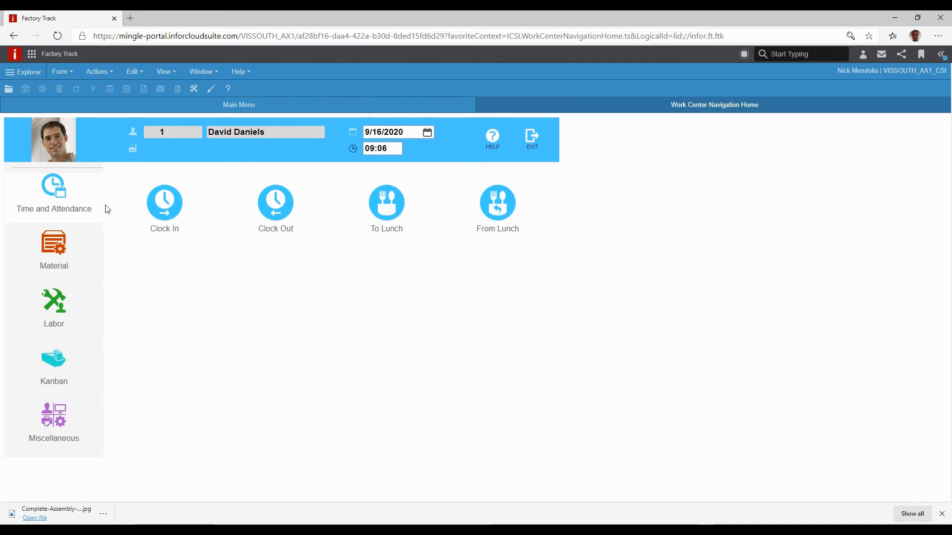
{"action": "left_click", "coordinate": [91, 106]}
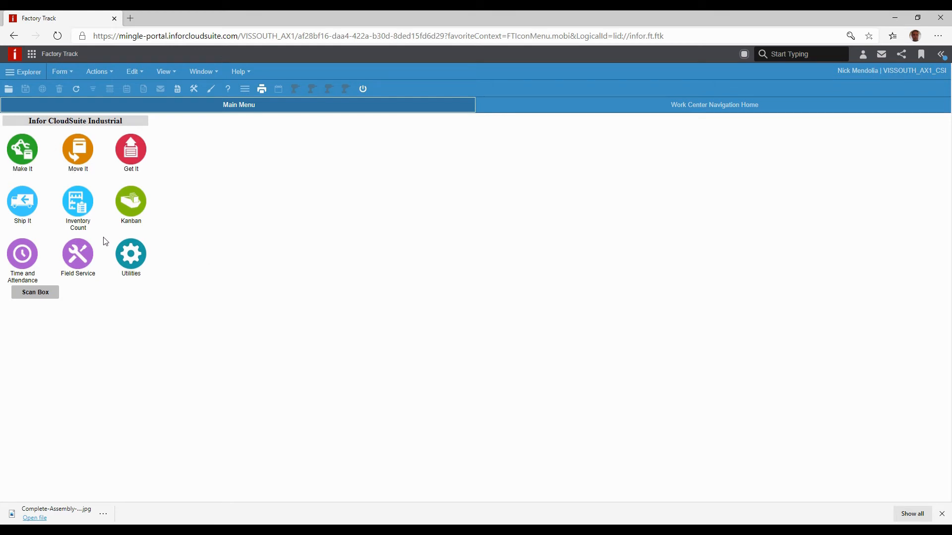
{"action": "left_click", "coordinate": [615, 108]}
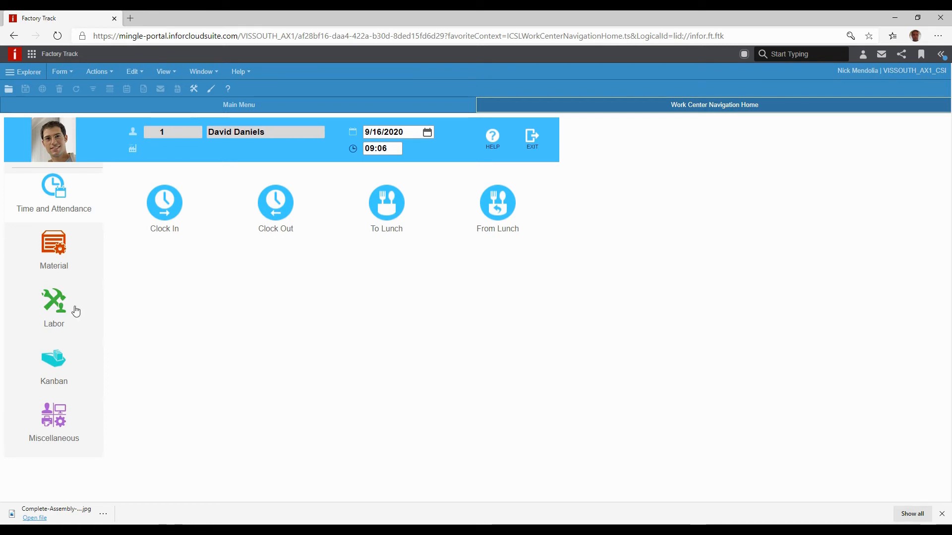
{"action": "left_click", "coordinate": [61, 306]}
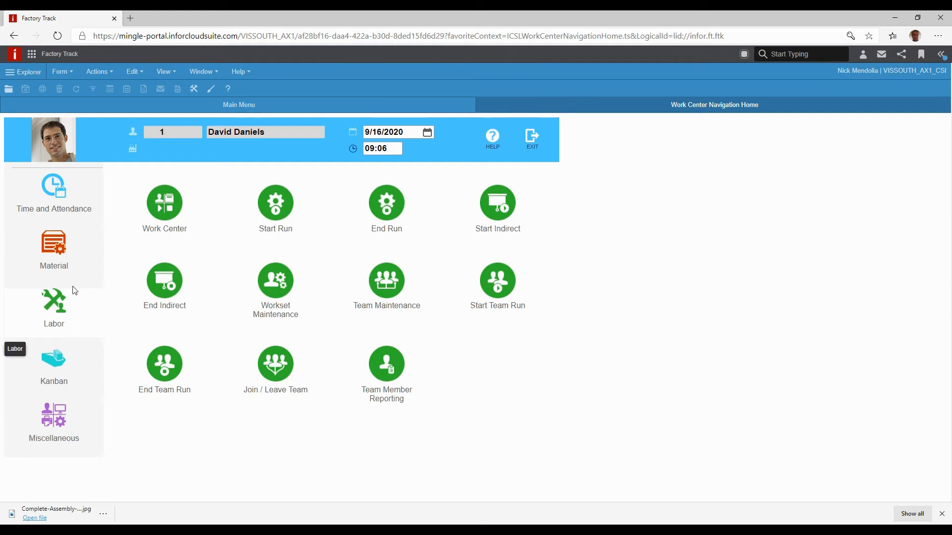
Open the AS-500-LRG Work Center job list and read the assembly instruction notes for the SA-50910 frame job
{"action": "left_click", "coordinate": [166, 207]}
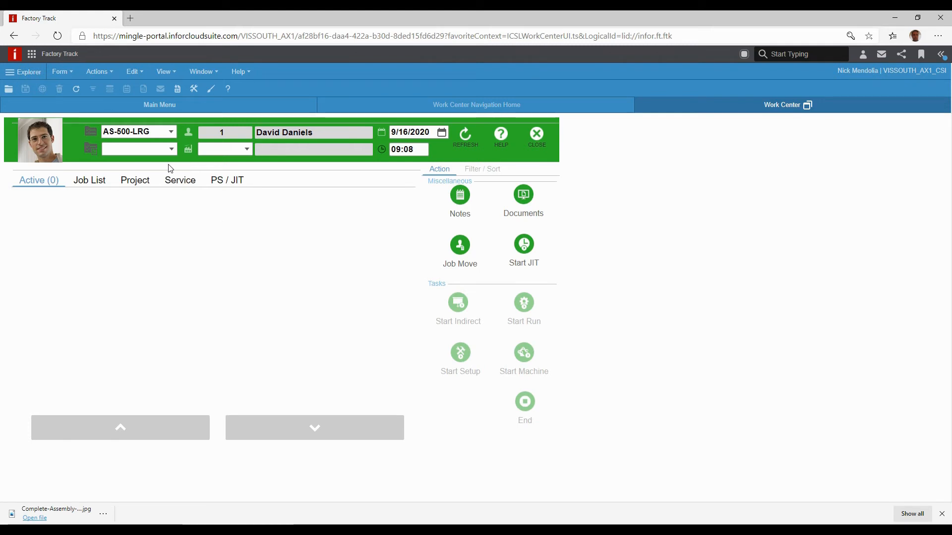
{"action": "left_click", "coordinate": [102, 185]}
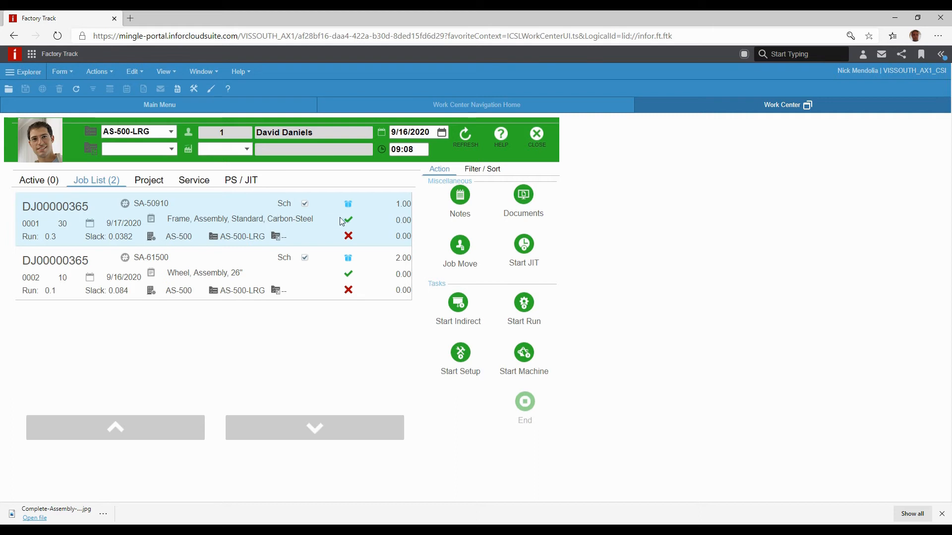
{"action": "left_click", "coordinate": [457, 194]}
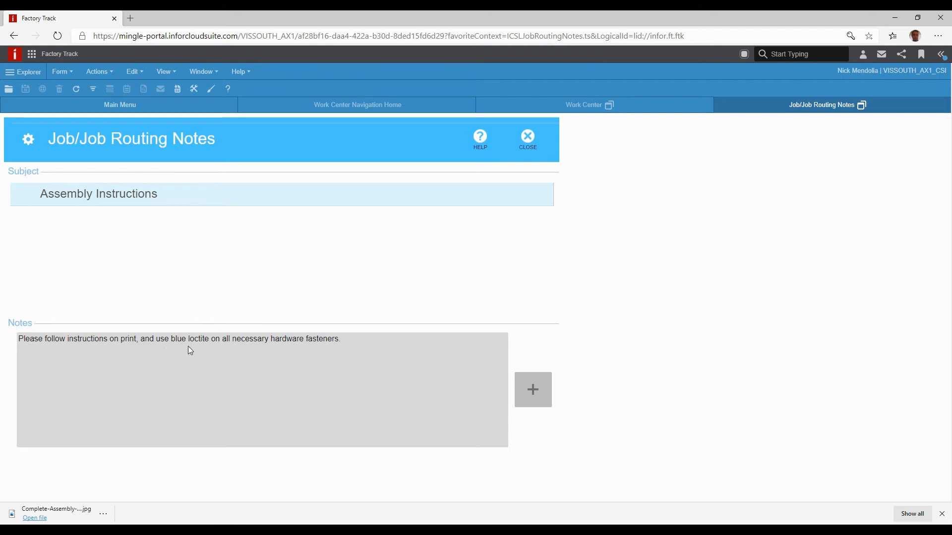
{"action": "left_click", "coordinate": [527, 139]}
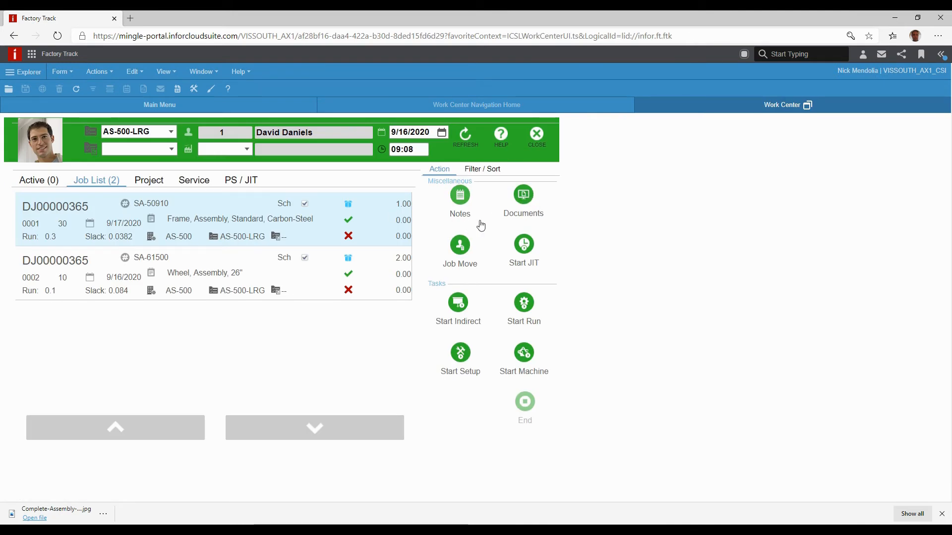
View the Complete-Assembly-ALL.jpg drawing attached to operation 30 of the SA-50910 job, then return to the job list
{"action": "left_click", "coordinate": [520, 200]}
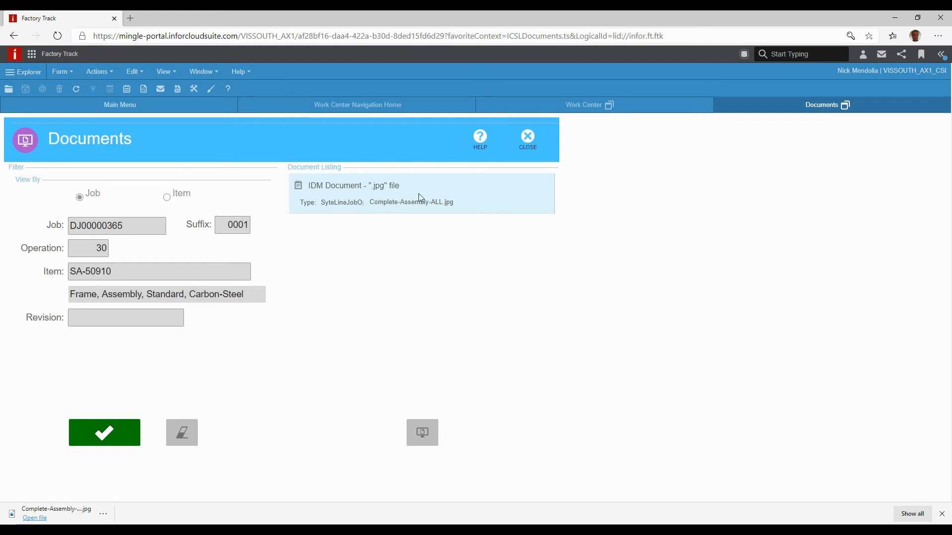
{"action": "left_click", "coordinate": [422, 429]}
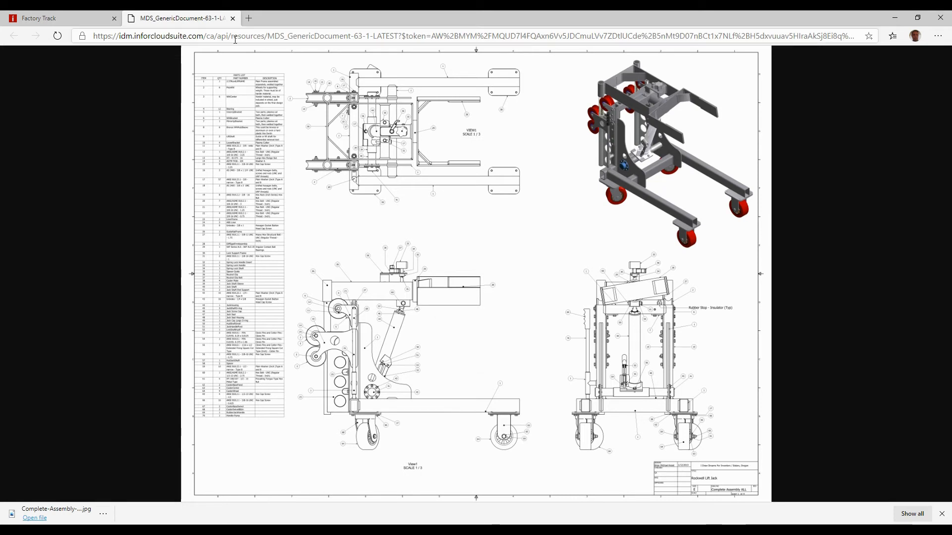
{"action": "left_click", "coordinate": [232, 19]}
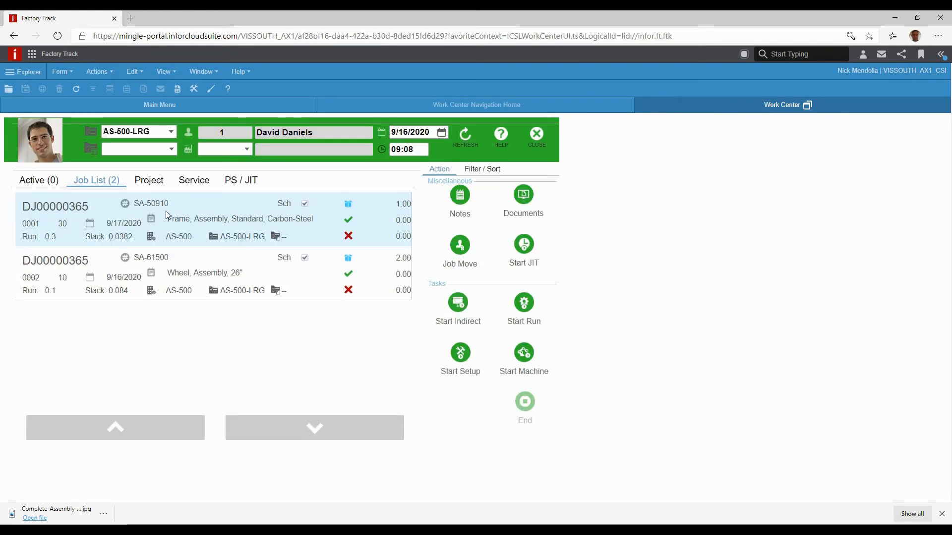
{"action": "left_click", "coordinate": [306, 282]}
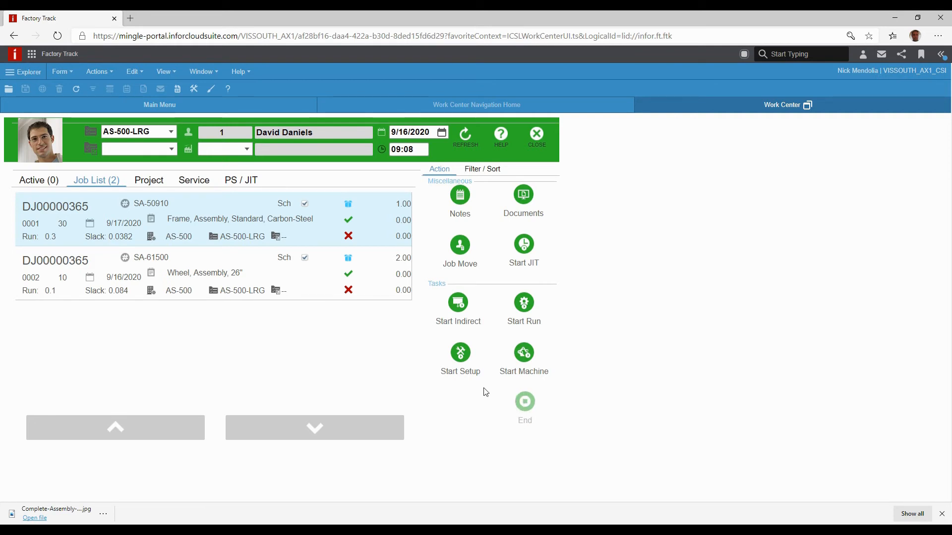
Close the Work Center, look through the Kanban, Miscellaneous and Material functions, and exit Factory Track
{"action": "left_click", "coordinate": [537, 134]}
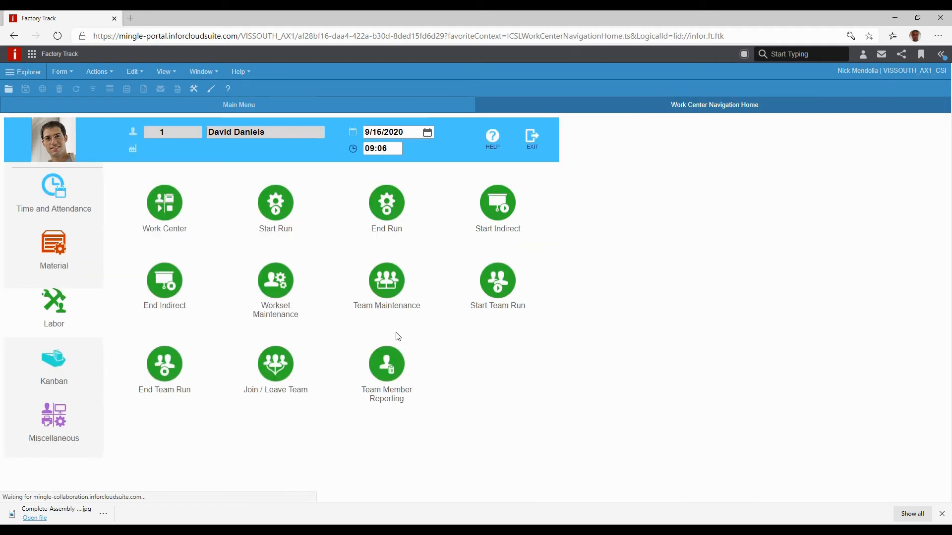
{"action": "left_click", "coordinate": [62, 372]}
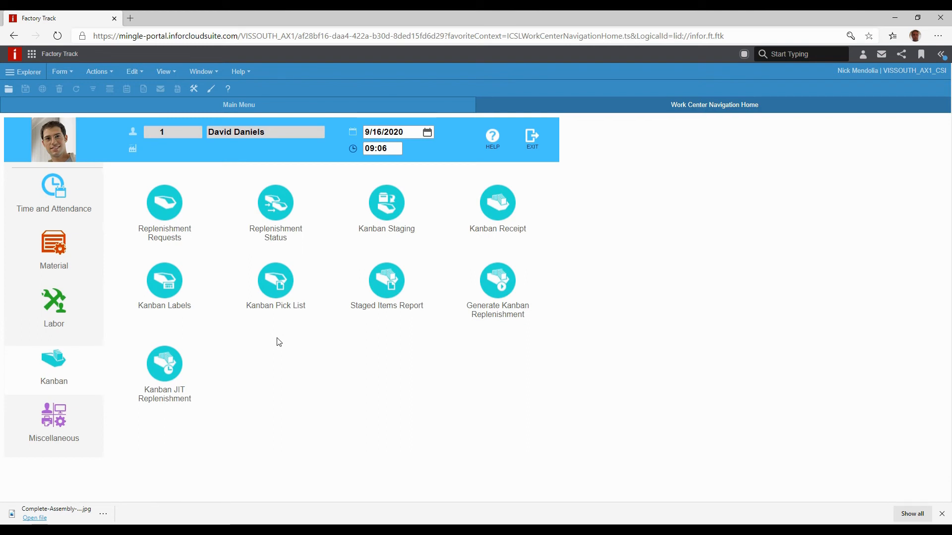
{"action": "left_click", "coordinate": [54, 419]}
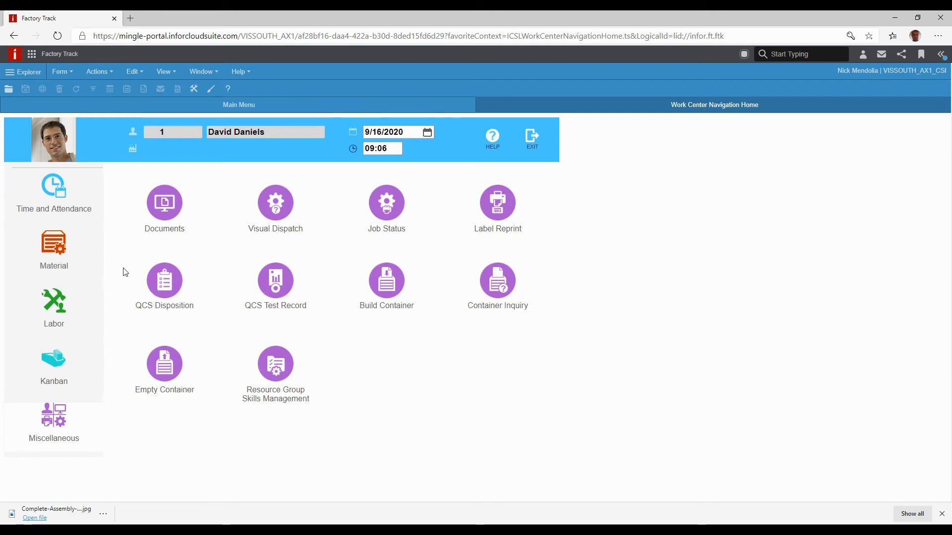
{"action": "left_click", "coordinate": [54, 248]}
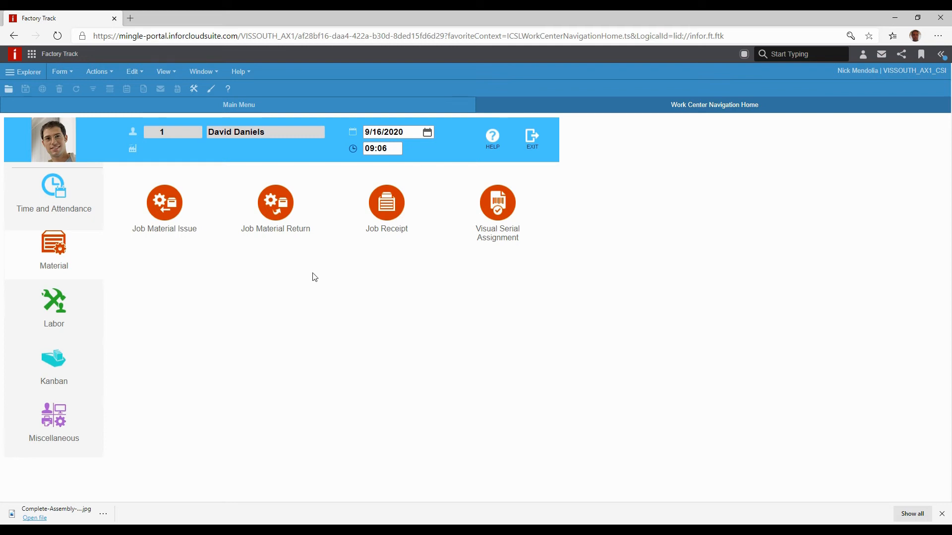
{"action": "left_click", "coordinate": [530, 142]}
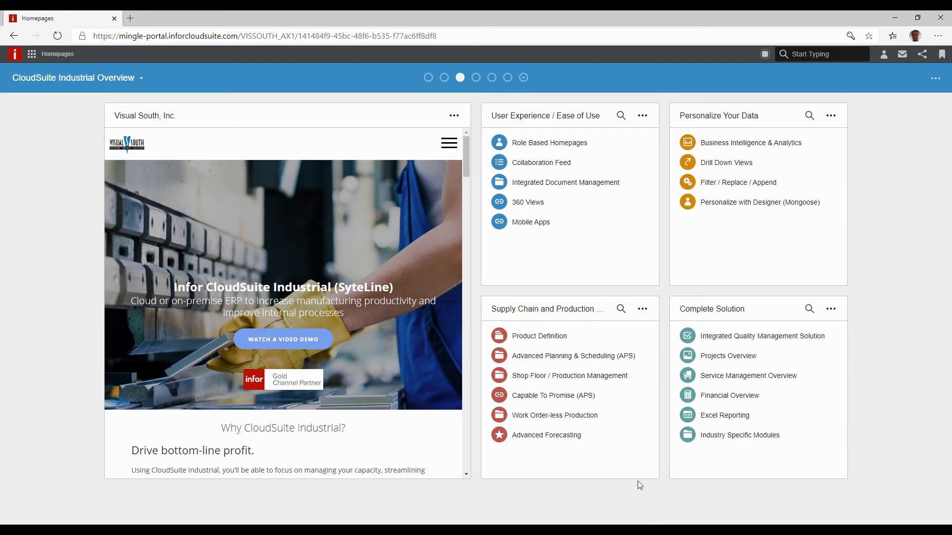
Run Capable To Promise on the 392 Hemi Engine order line and accept 10/8/2020 4:15 PM as its due date
{"action": "left_click", "coordinate": [550, 397]}
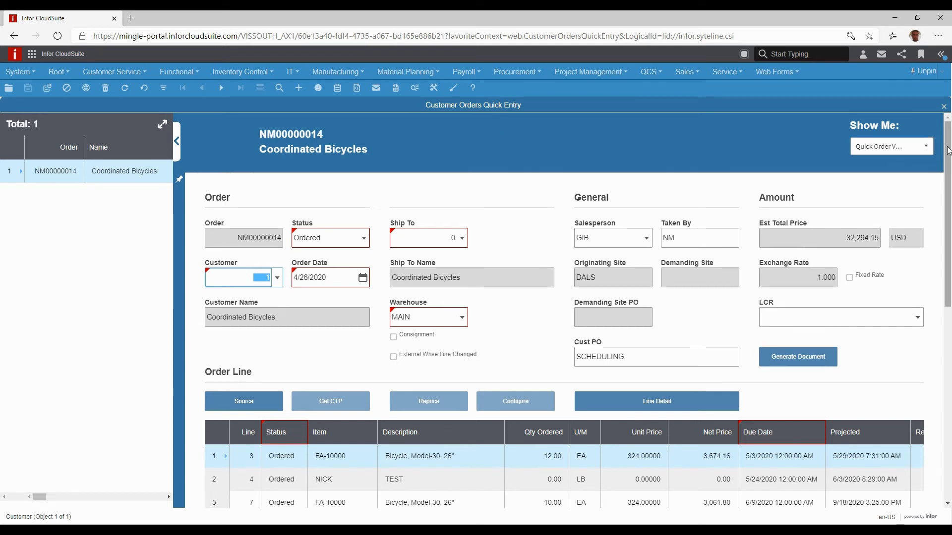
{"action": "left_click_drag", "start_coordinate": [948, 150], "coordinate": [949, 217]}
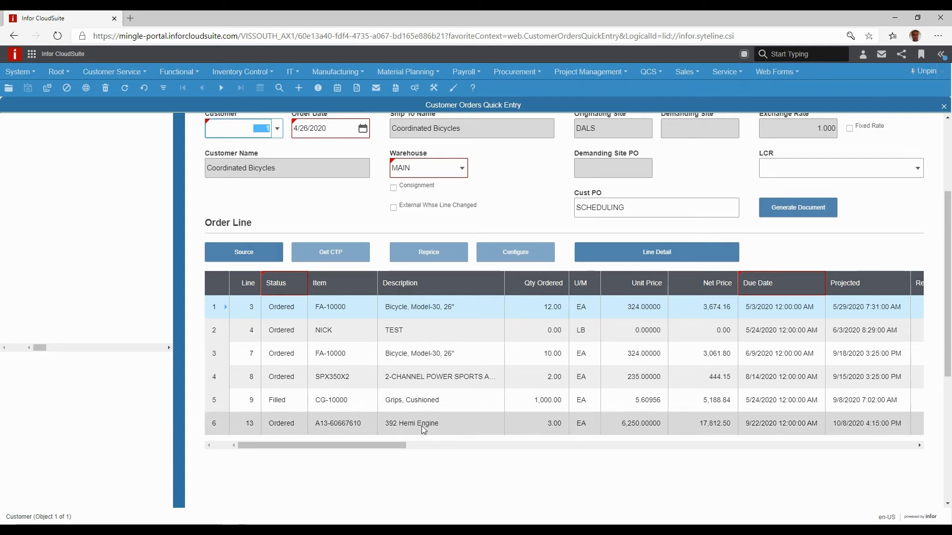
{"action": "left_click", "coordinate": [221, 425]}
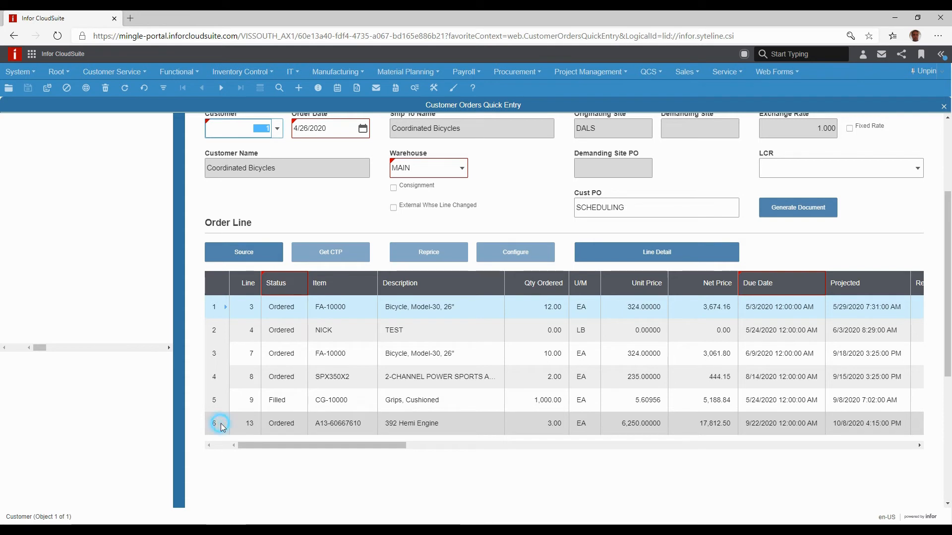
{"action": "left_click", "coordinate": [330, 253]}
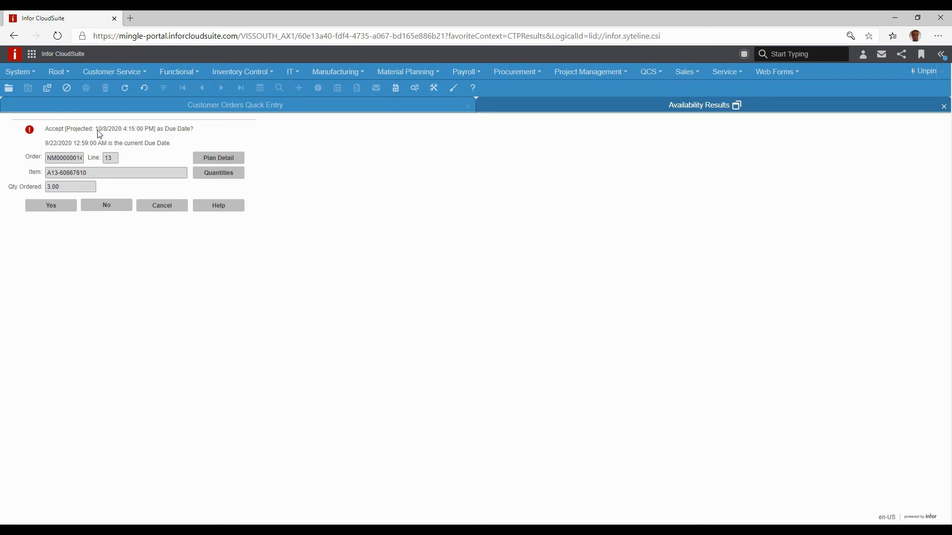
{"action": "left_click", "coordinate": [54, 209]}
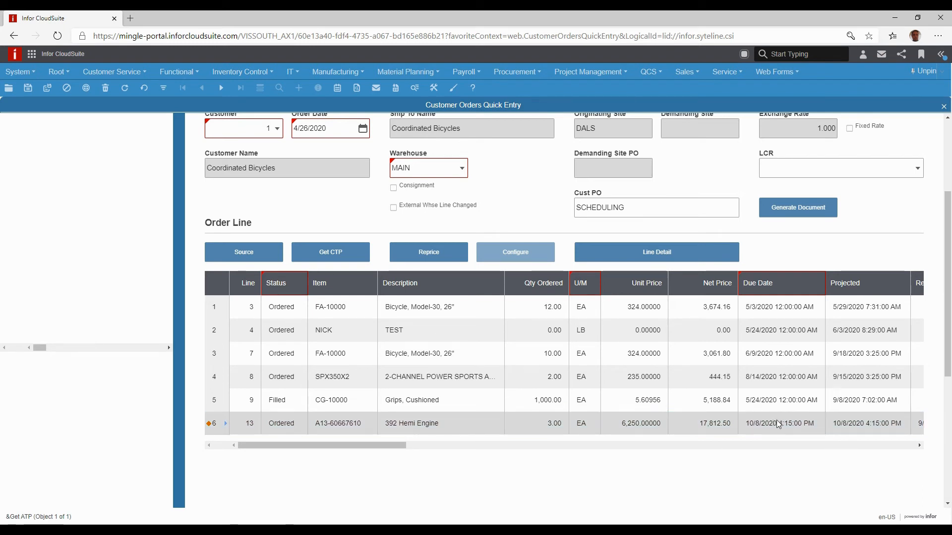
Compare the due, projected and request dates of the 392 Hemi Engine line, then return to the overview homepage
{"action": "left_click_drag", "start_coordinate": [394, 446], "coordinate": [435, 450]}
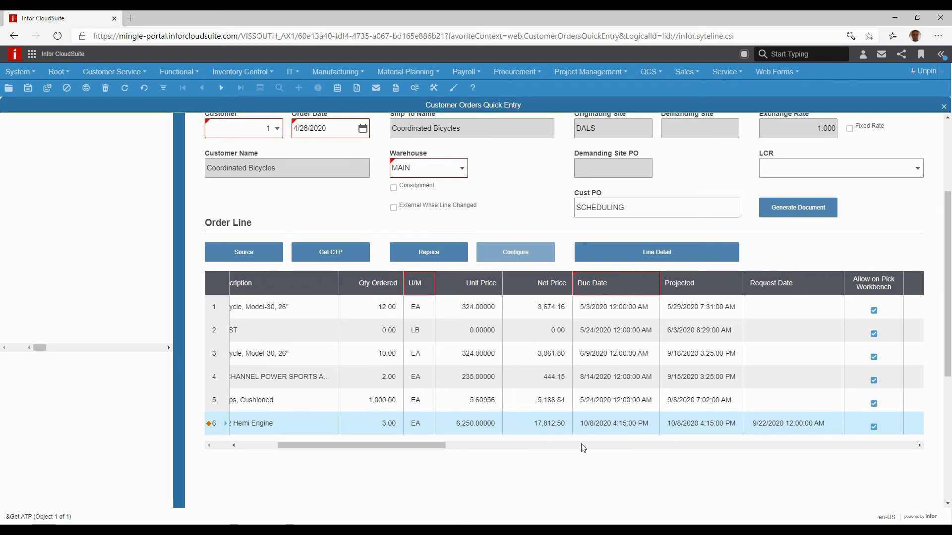
{"action": "left_click", "coordinate": [689, 432]}
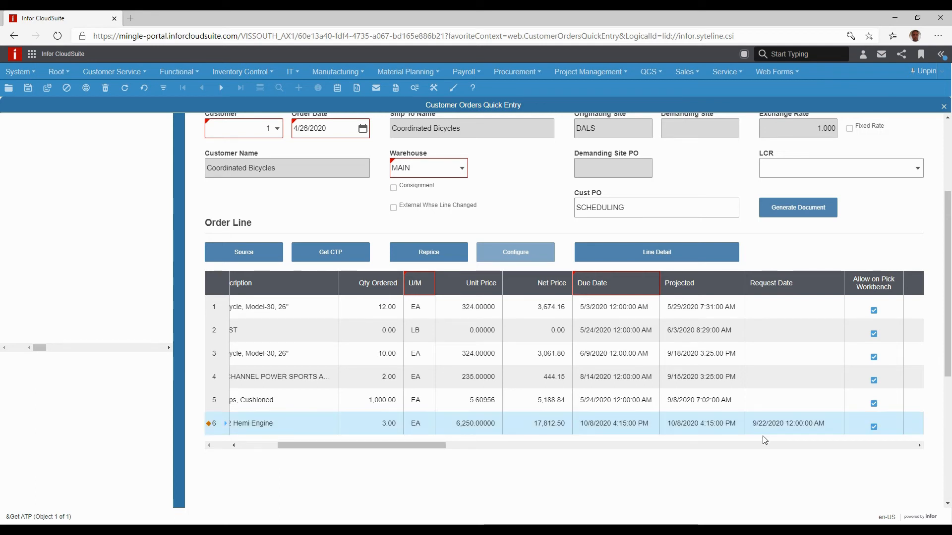
{"action": "left_click", "coordinate": [623, 436]}
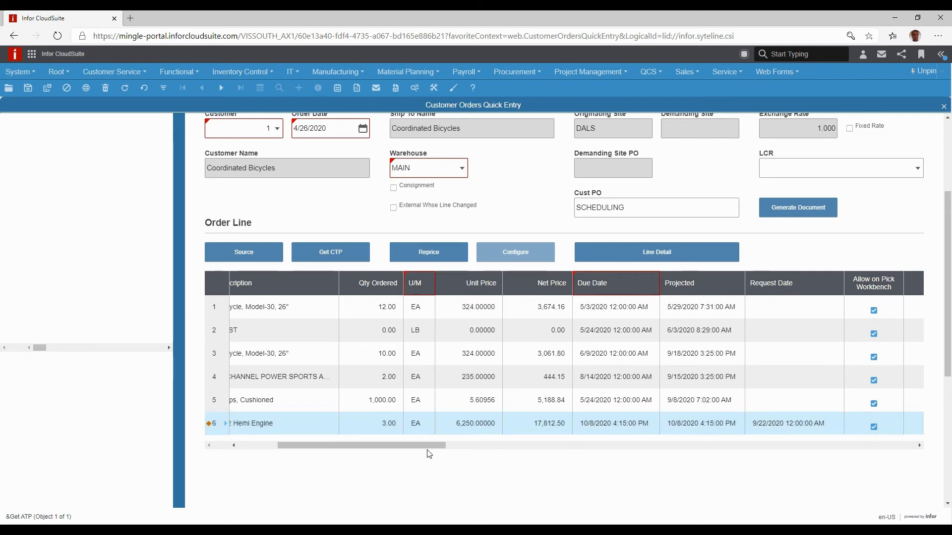
{"action": "left_click_drag", "start_coordinate": [425, 452], "coordinate": [365, 452]}
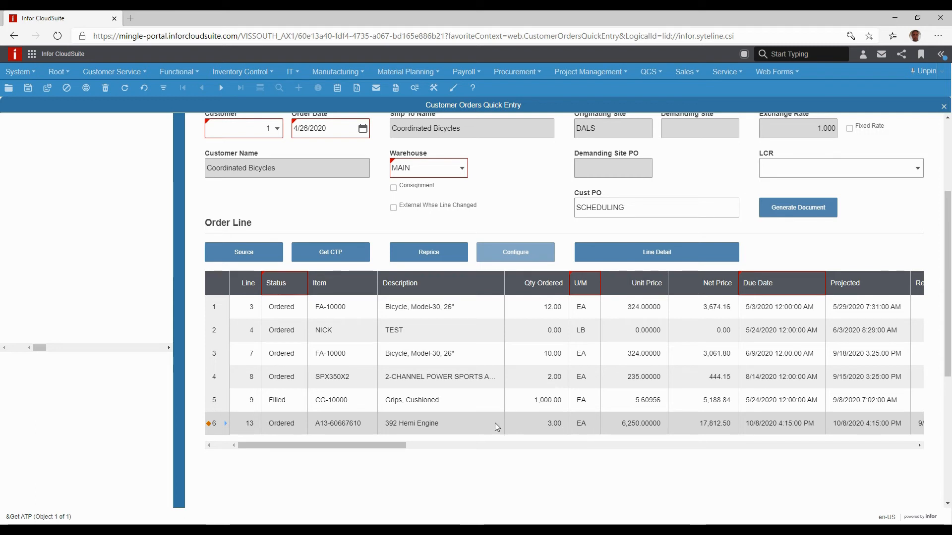
{"action": "left_click", "coordinate": [534, 430]}
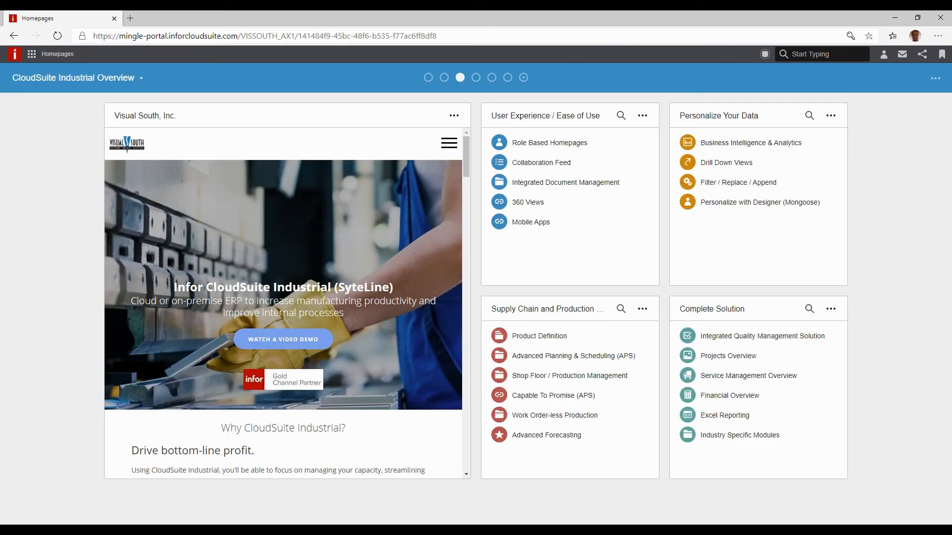
Show the Work Order-less Production options, view the Just-In-Time Production Transactions form and close it
{"action": "left_click", "coordinate": [539, 420]}
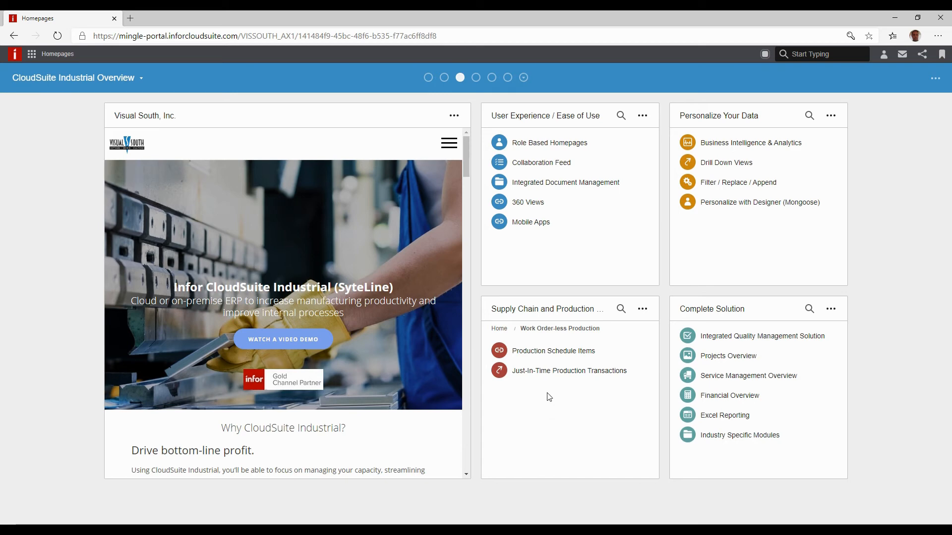
{"action": "left_click", "coordinate": [539, 358]}
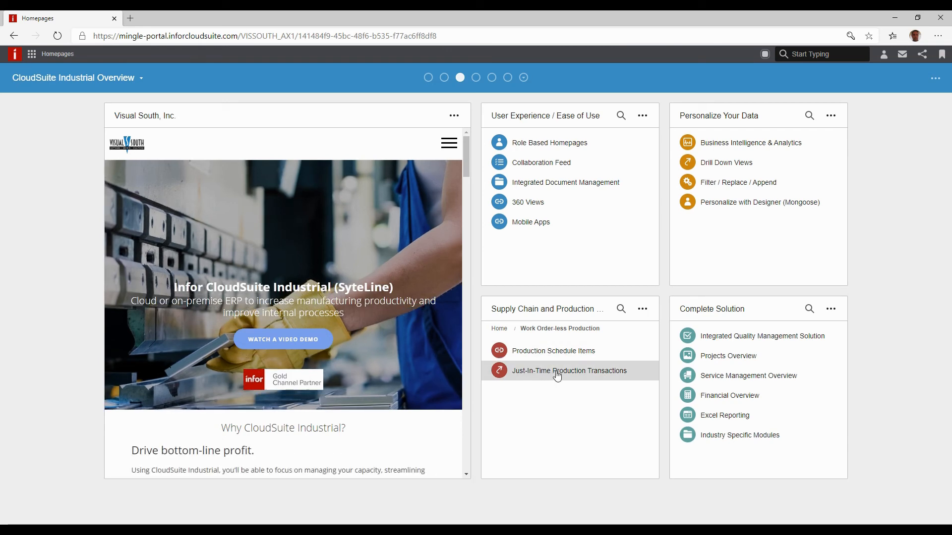
{"action": "left_click", "coordinate": [558, 376]}
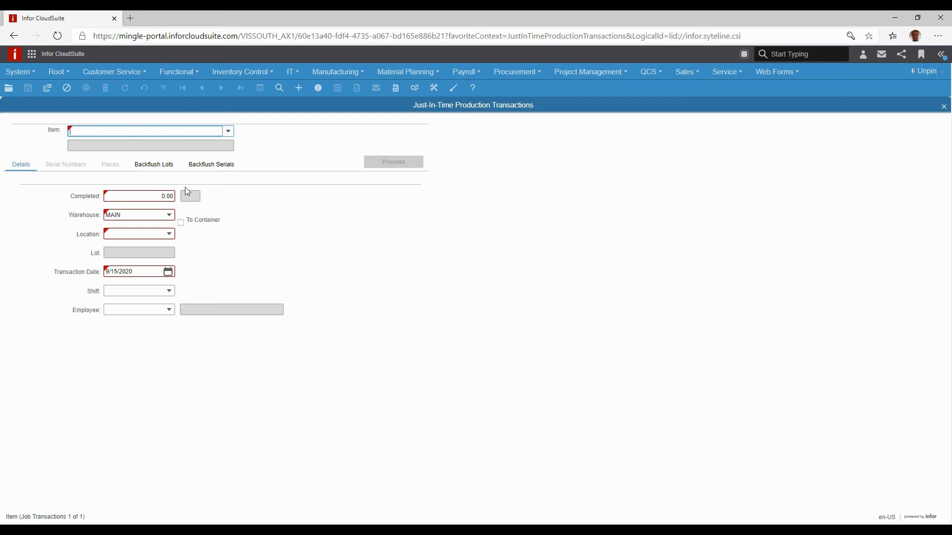
{"action": "left_click", "coordinate": [945, 108]}
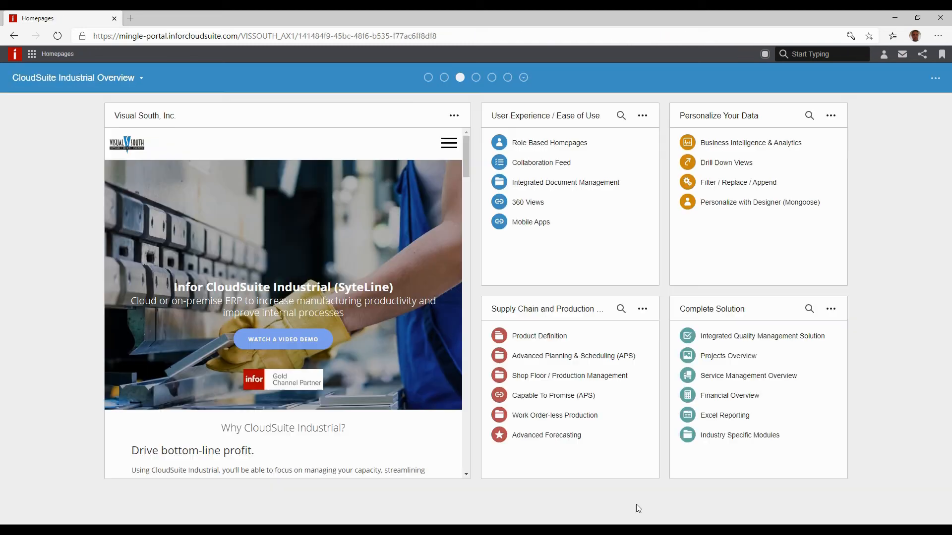
Open Advanced Forecasting, load the forecast items and display the booking history of bicycle FA-10000
{"action": "left_click", "coordinate": [564, 436]}
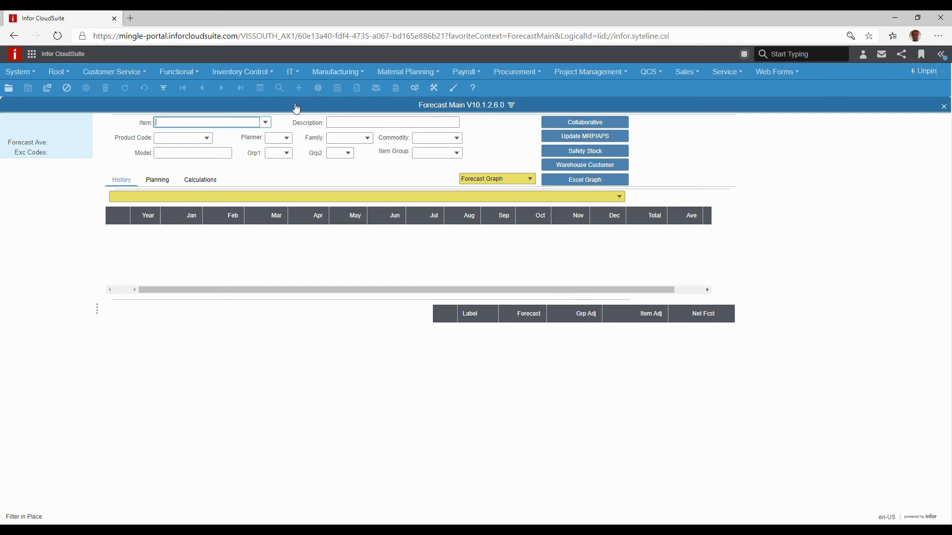
{"action": "left_click", "coordinate": [163, 88]}
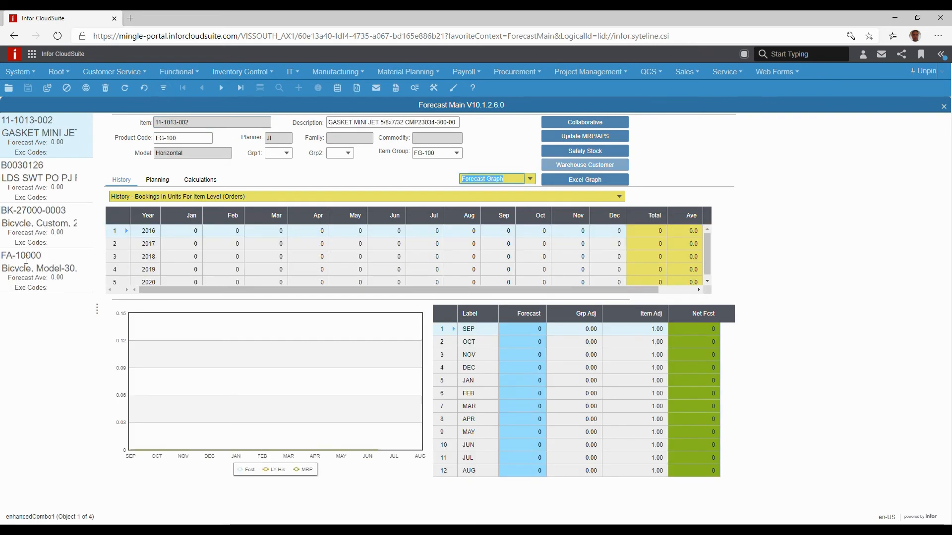
{"action": "left_click", "coordinate": [25, 261]}
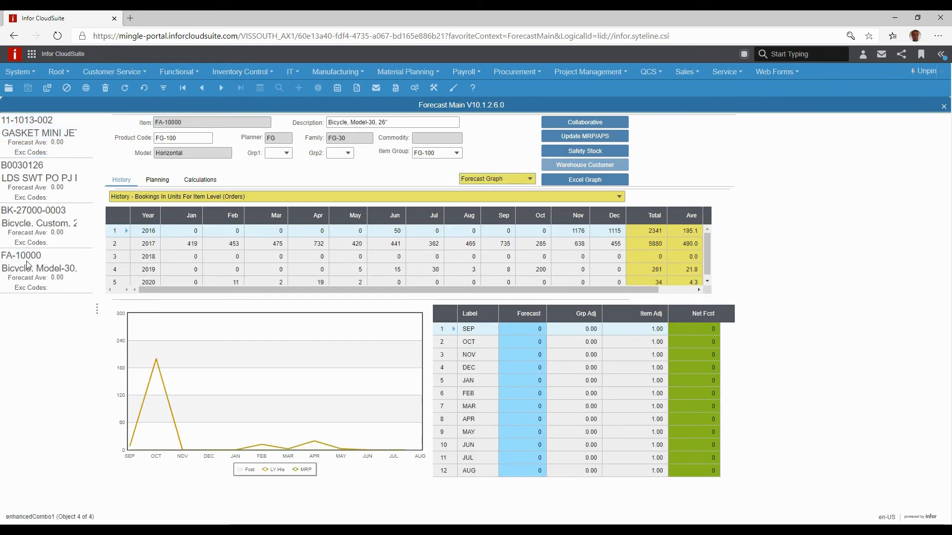
{"action": "left_click", "coordinate": [51, 262]}
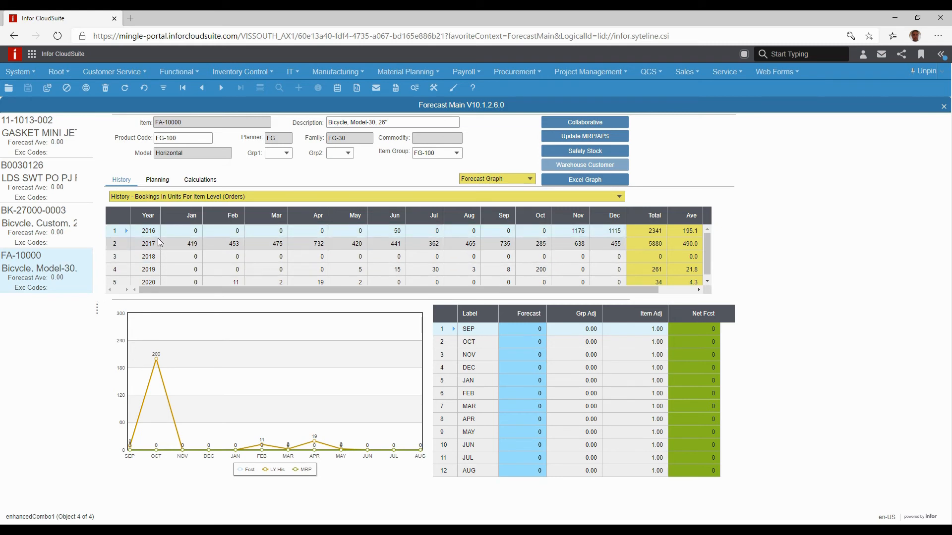
Examine the forecast calculation settings and available forecast models for FA-10000, keeping the current model
{"action": "left_click", "coordinate": [212, 183]}
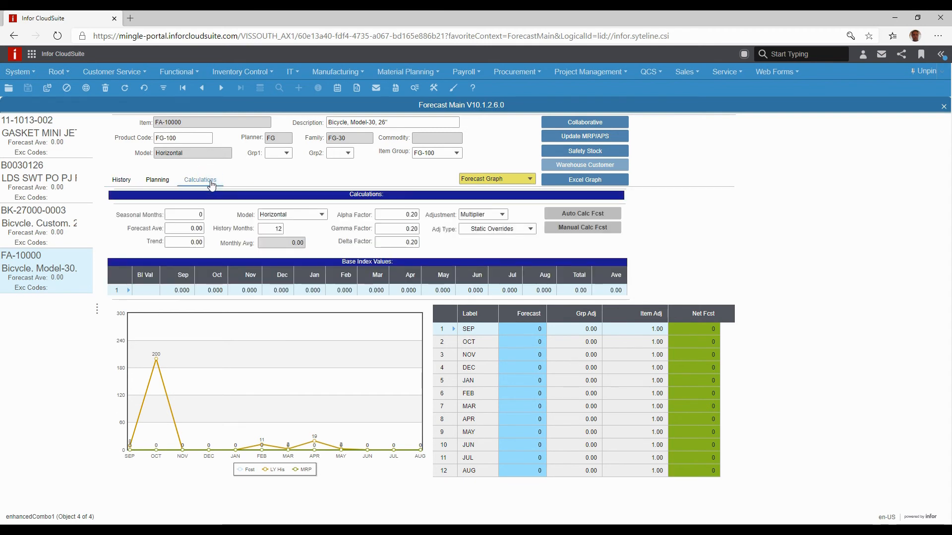
{"action": "left_click", "coordinate": [322, 218]}
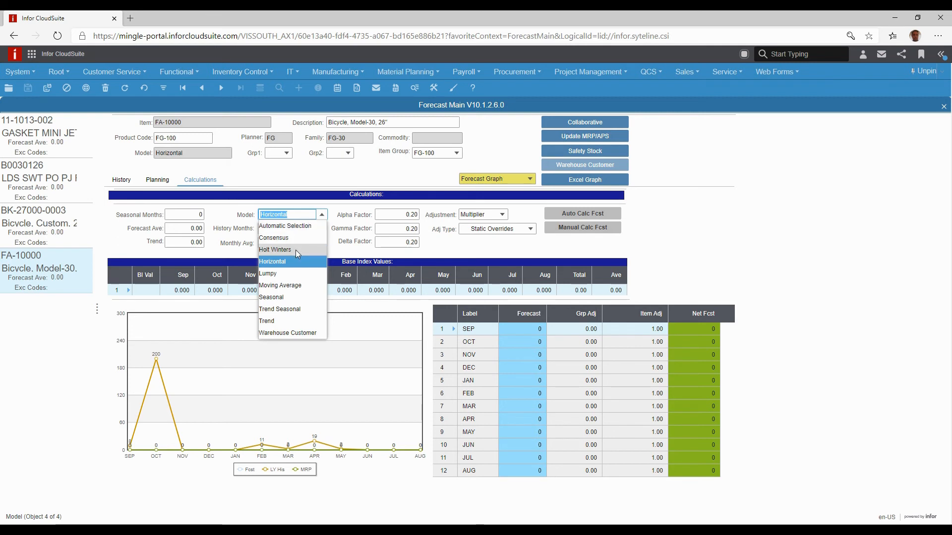
{"action": "left_click", "coordinate": [334, 221]}
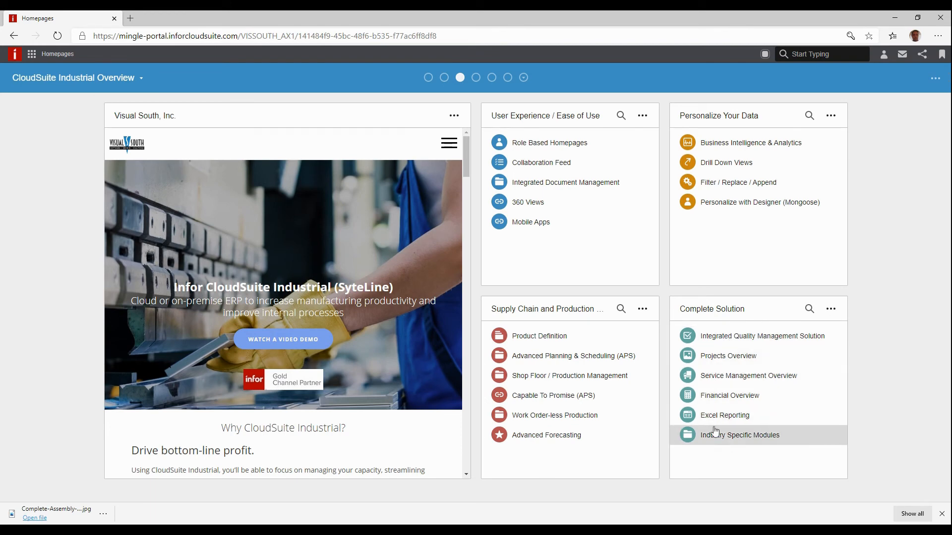
Open the Integrated Quality Management Solution home page from the Complete Solution list
{"action": "left_click", "coordinate": [741, 344]}
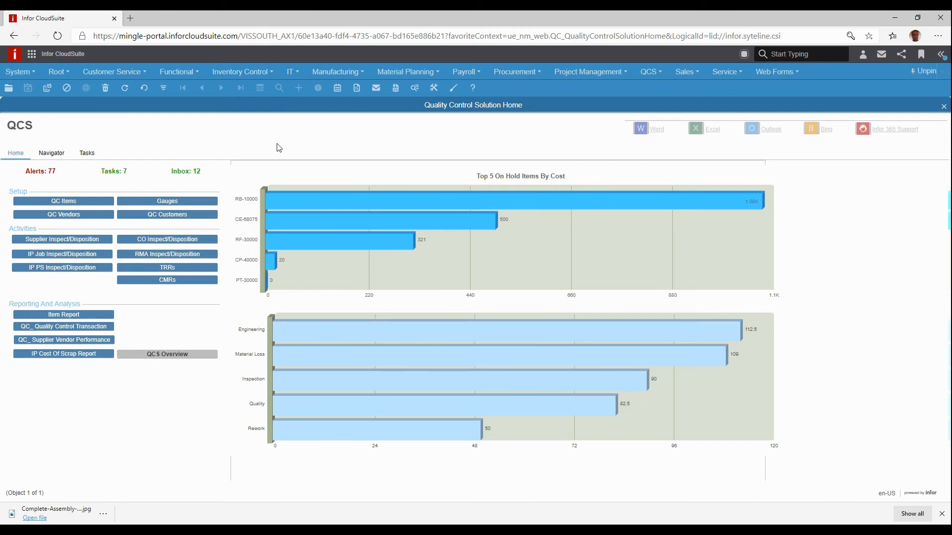
View the QCS Overview diagram, compare the inspection settings of the two CG-10000 records in QC Items, and close both forms
{"action": "left_click", "coordinate": [161, 354]}
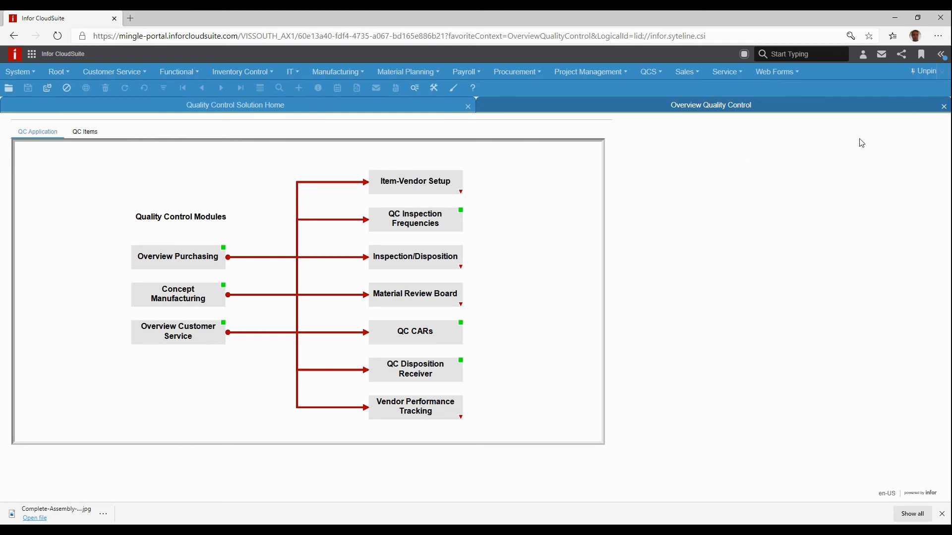
{"action": "left_click", "coordinate": [943, 107]}
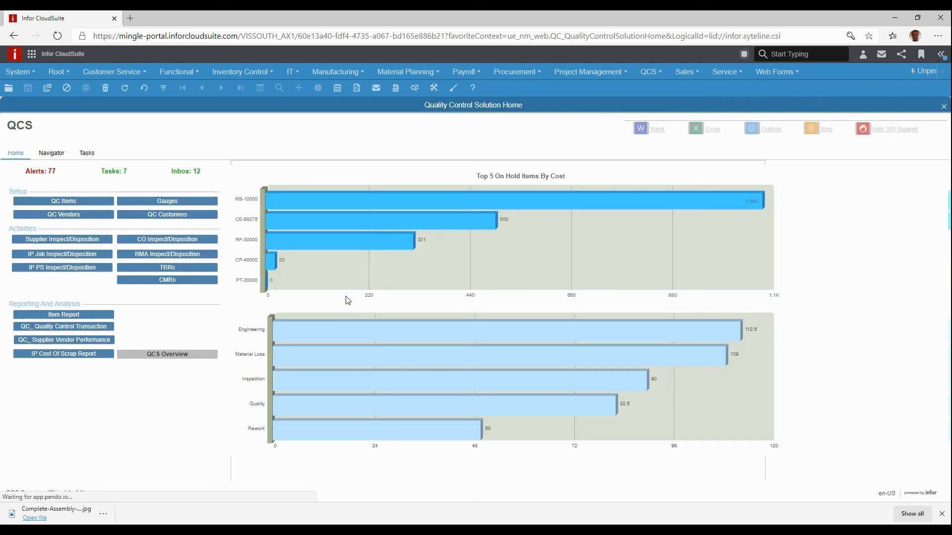
{"action": "left_click", "coordinate": [80, 203]}
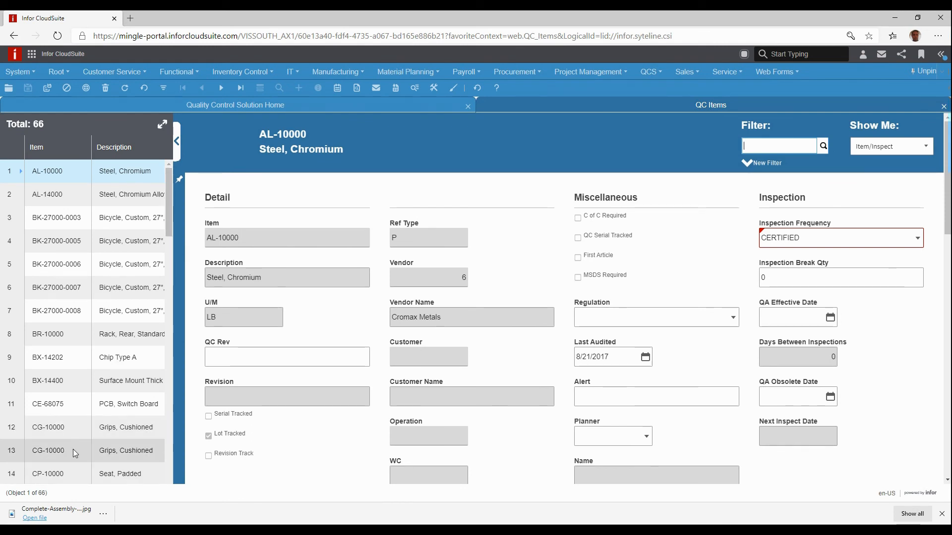
{"action": "left_click", "coordinate": [17, 431]}
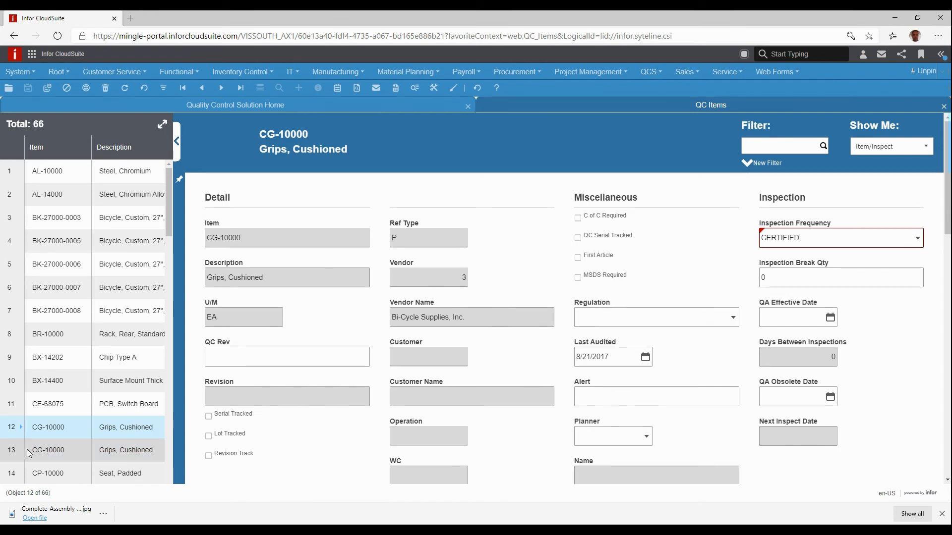
{"action": "left_click", "coordinate": [95, 441]}
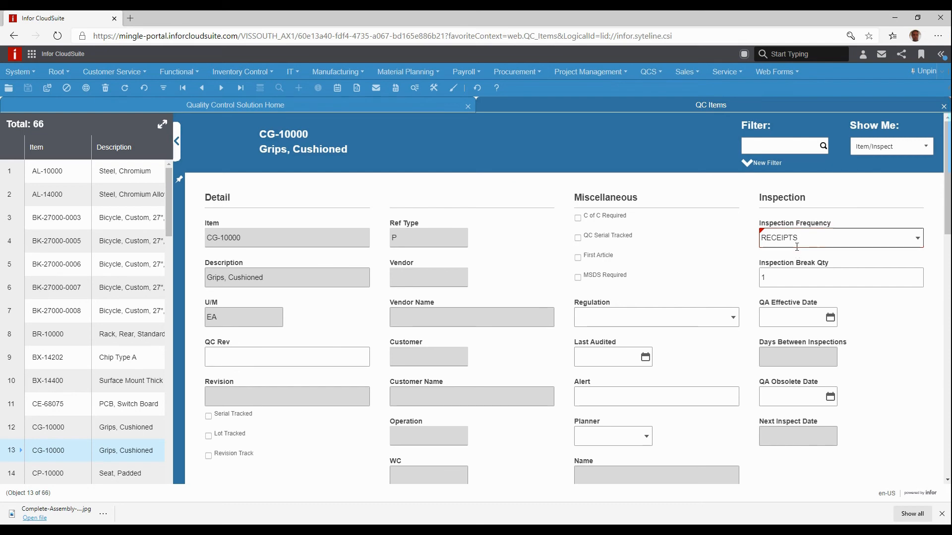
{"action": "left_click", "coordinate": [943, 107]}
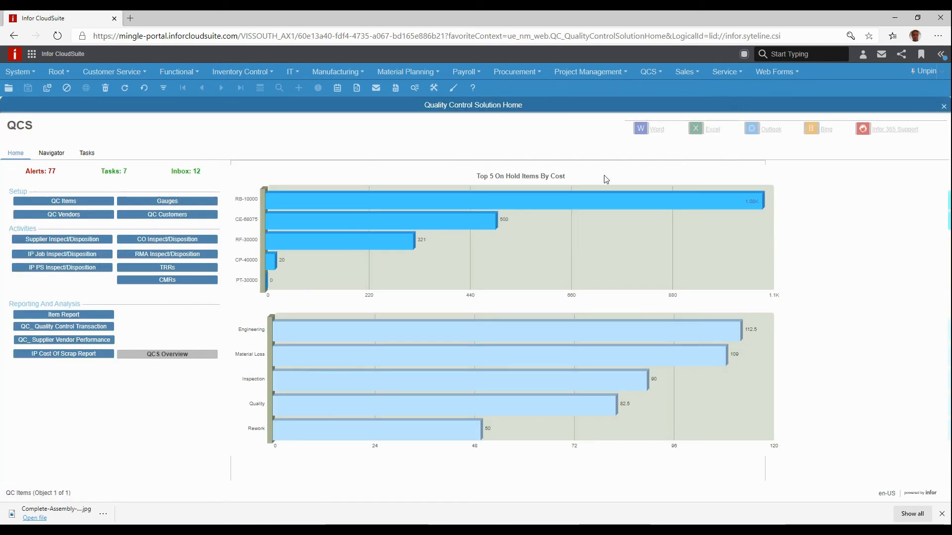
Show the alerts and tasks of the Quality Control Solution home page and close it
{"action": "left_click", "coordinate": [46, 174]}
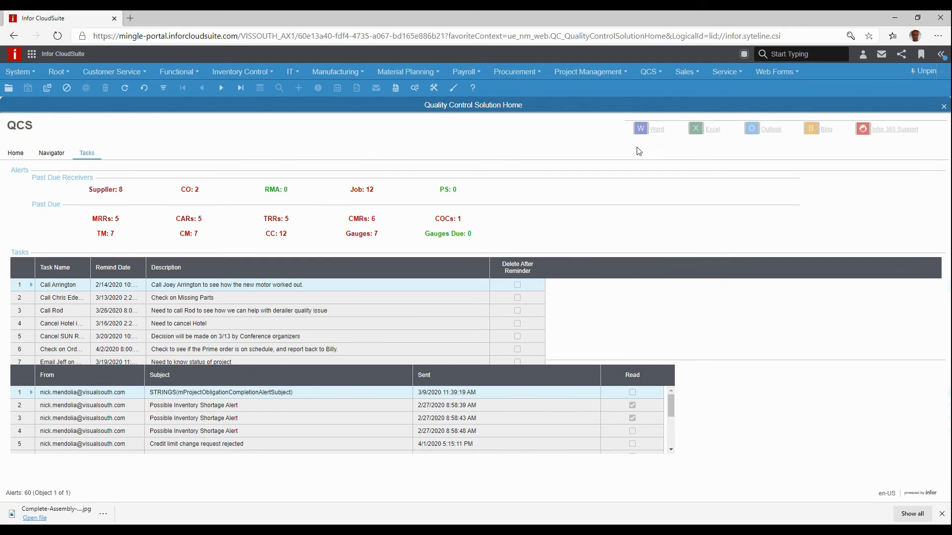
{"action": "left_click", "coordinate": [943, 107]}
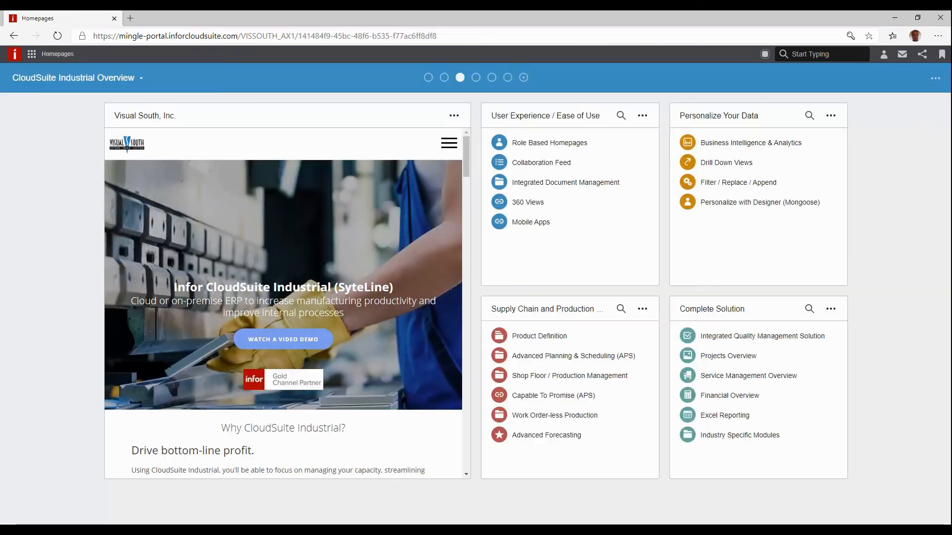
Open Projects Overview, list the active projects in the project data view and expand the tasks of PRJ-TEST
{"action": "left_click", "coordinate": [730, 360]}
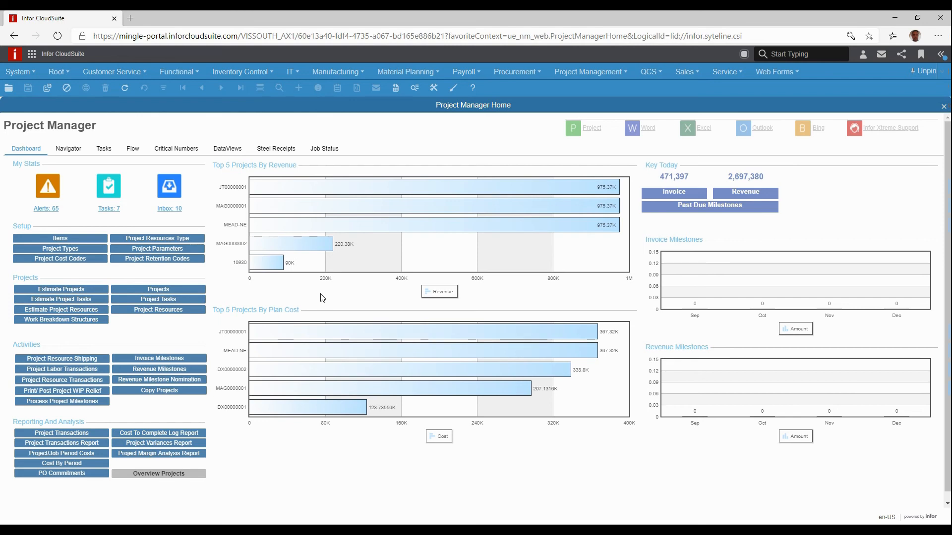
{"action": "left_click", "coordinate": [230, 155]}
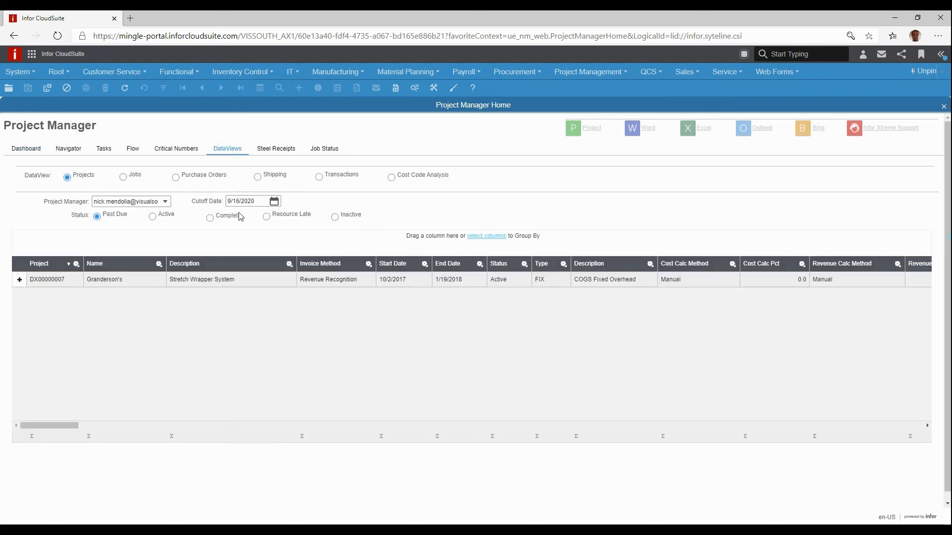
{"action": "left_click", "coordinate": [153, 217]}
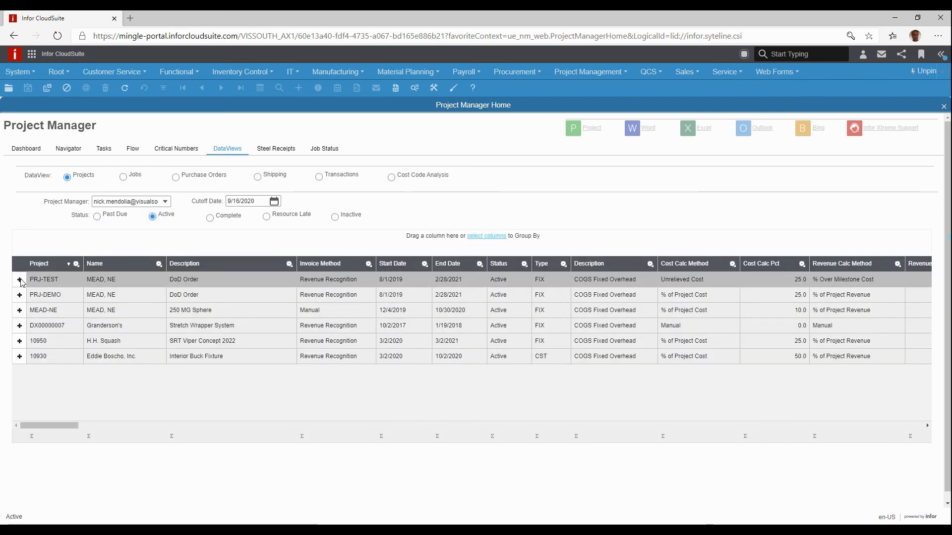
{"action": "left_click", "coordinate": [20, 281]}
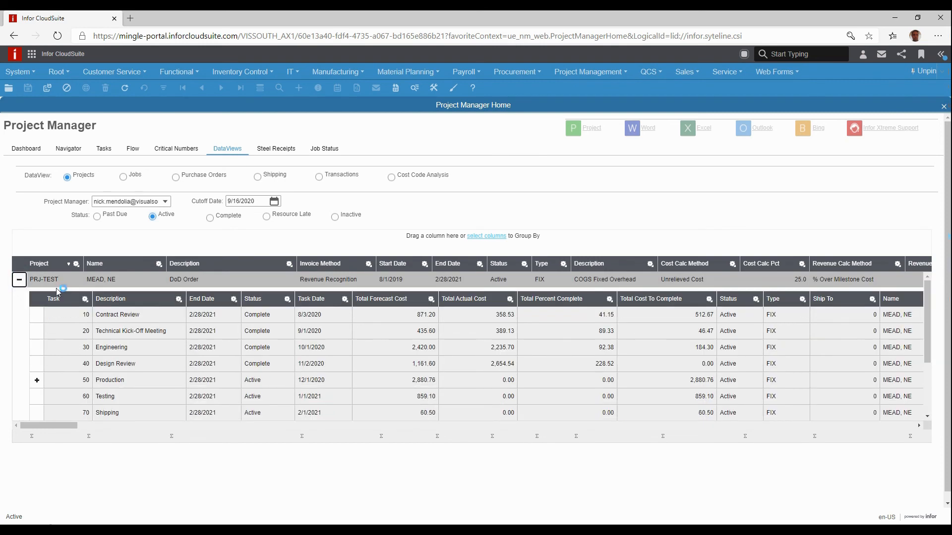
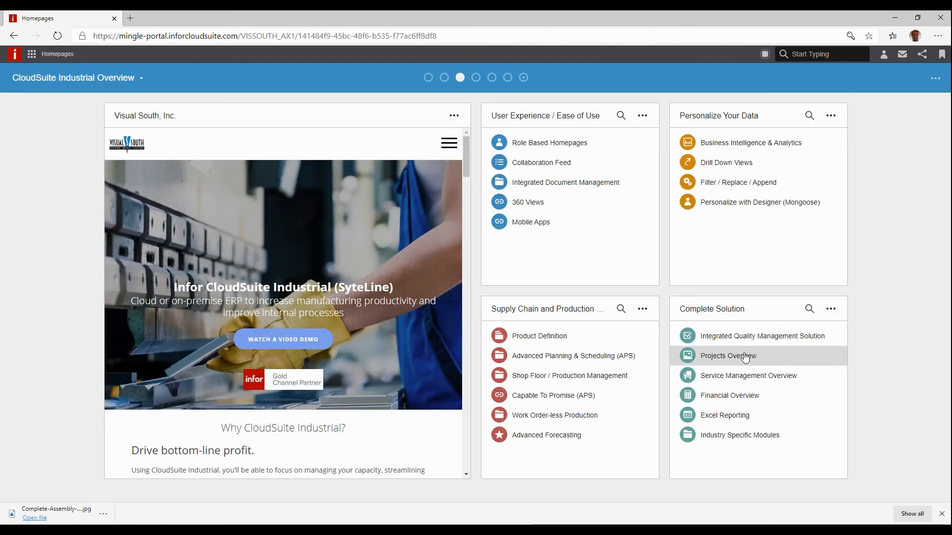
Open Service Management Overview and examine the note "Siren not flashing properly" and the Defective Siren service order in the mobile app
{"action": "left_click", "coordinate": [722, 378]}
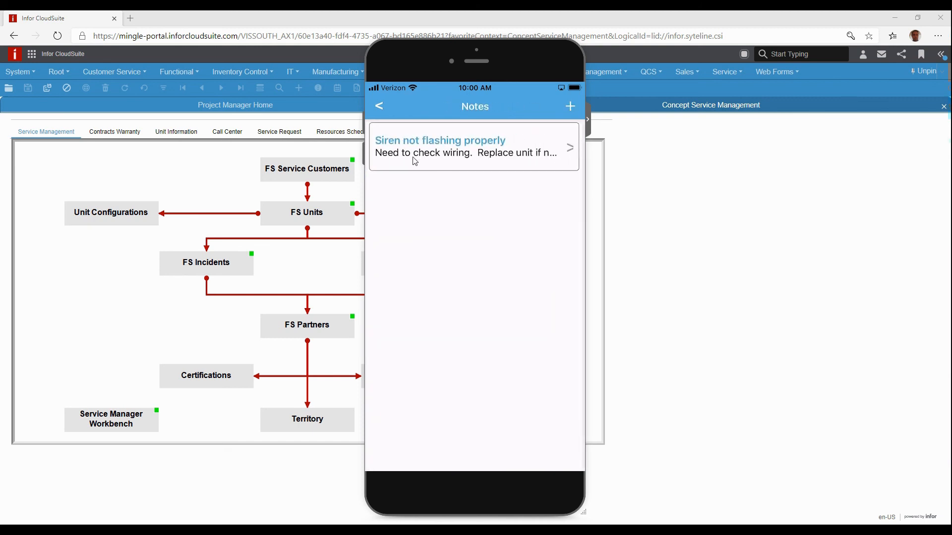
{"action": "left_click", "coordinate": [414, 161]}
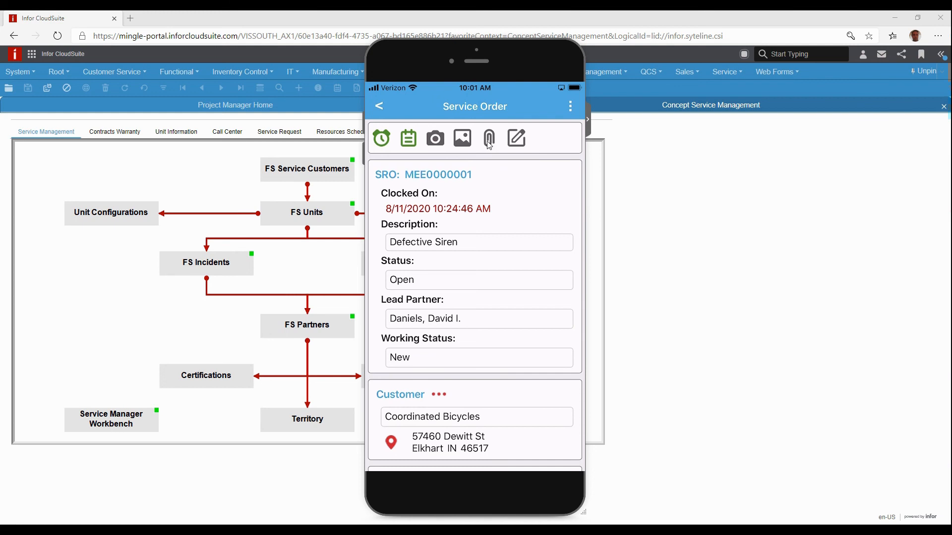
{"action": "left_click", "coordinate": [517, 139]}
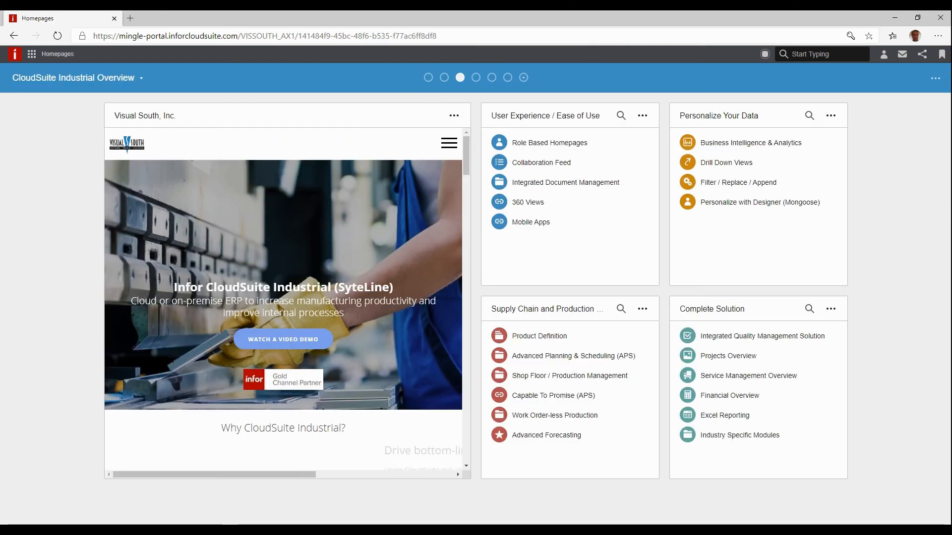
Open Financial Overview, view the General Ledger process with its Concept Multisite Division diagram, and open Overview Unit Codes
{"action": "left_click", "coordinate": [740, 395]}
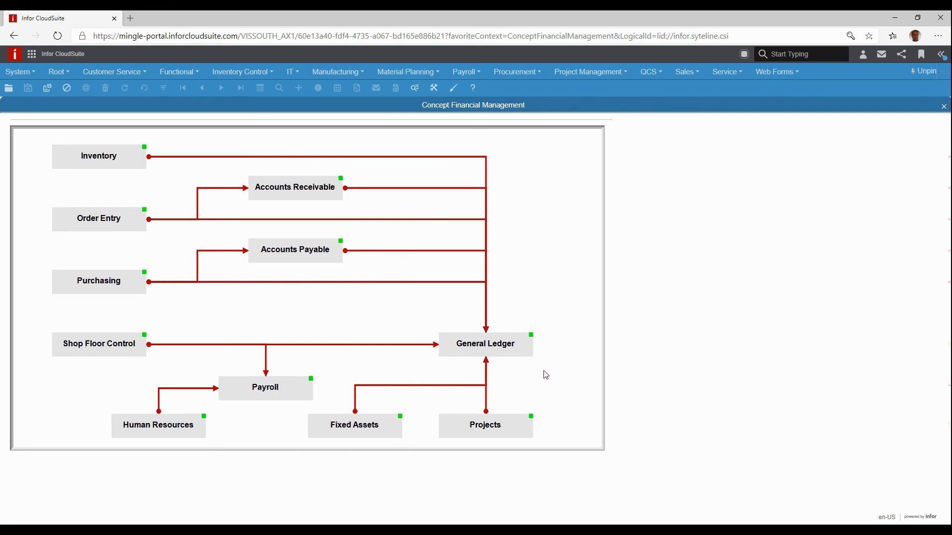
{"action": "left_click", "coordinate": [506, 348]}
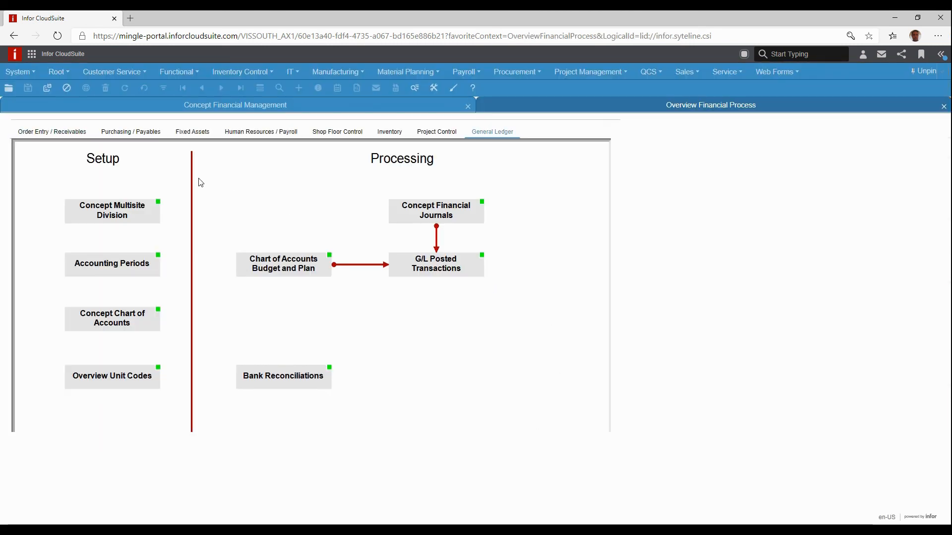
{"action": "left_click", "coordinate": [107, 217]}
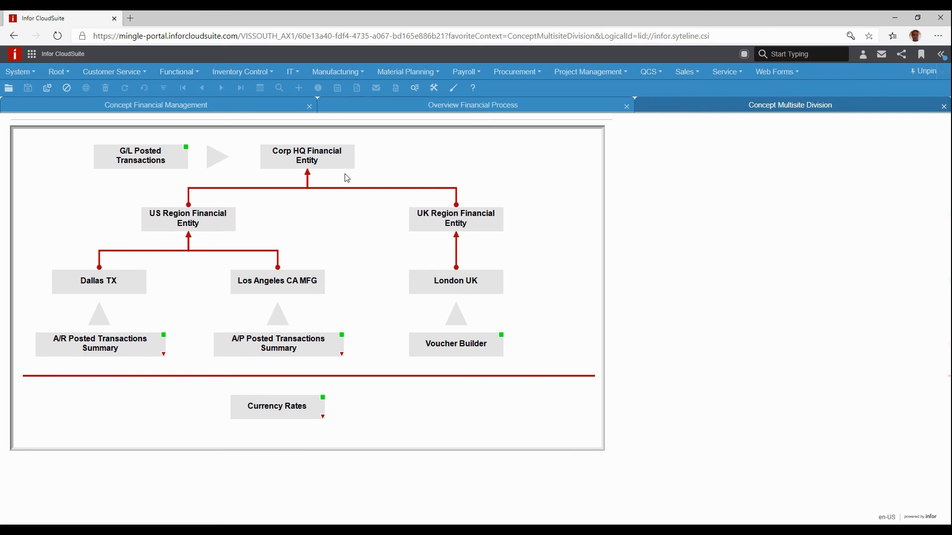
{"action": "left_click", "coordinate": [943, 107]}
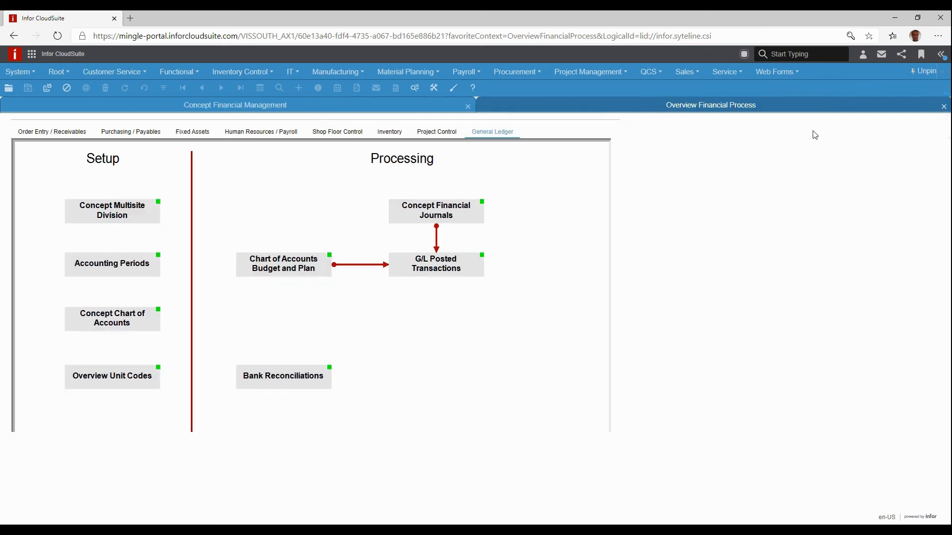
{"action": "left_click", "coordinate": [110, 377]}
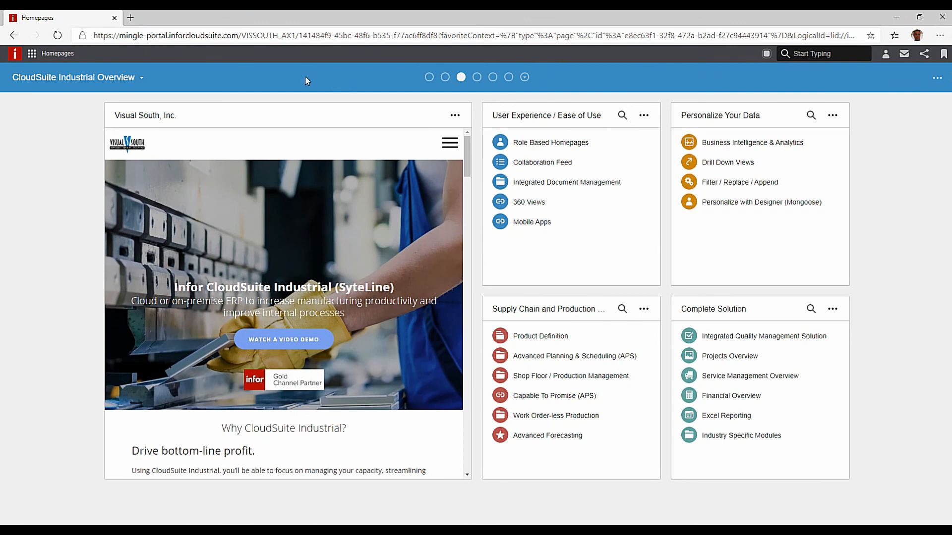
Open My Controller Homepage and bring up the Profitability Analysis dashboard in CloudSuite Industrial Analytics
{"action": "left_click", "coordinate": [527, 77]}
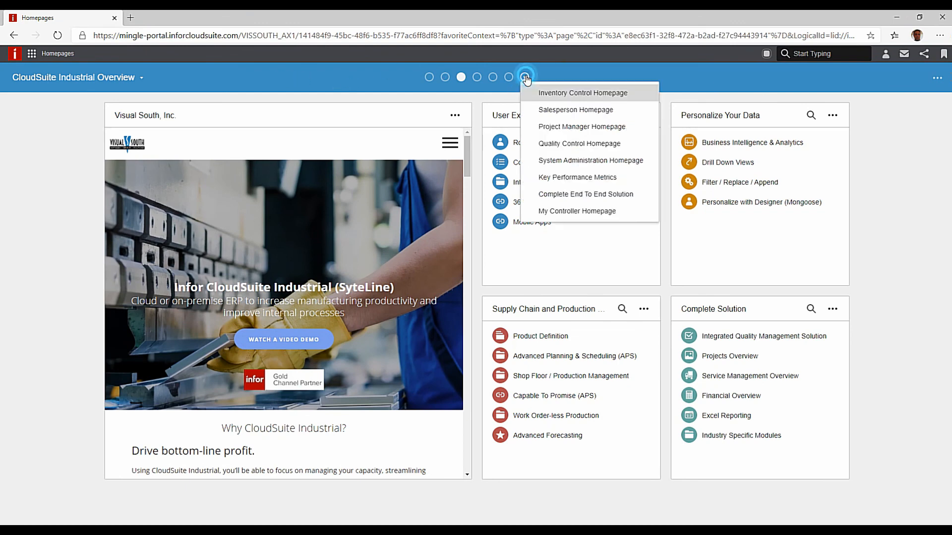
{"action": "left_click", "coordinate": [573, 212]}
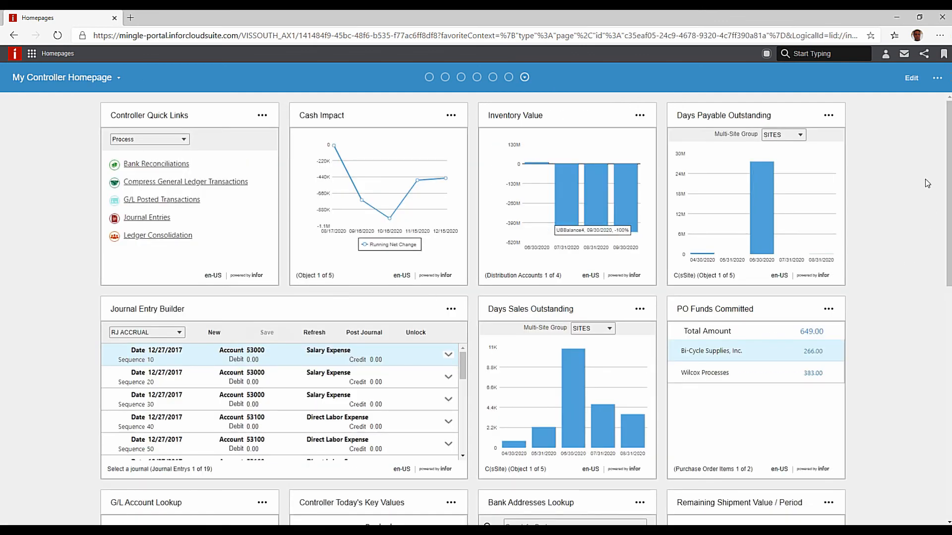
{"action": "left_click_drag", "start_coordinate": [948, 187], "coordinate": [947, 420]}
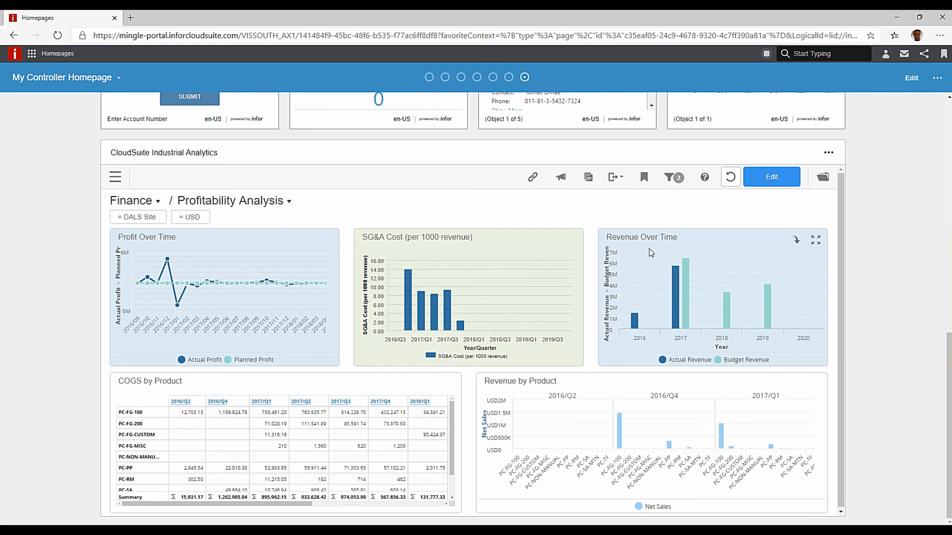
Filter the Profitability Analysis charts to 2017 and open the AR-AP Analysis dashboard from the Finance collection
{"action": "left_click", "coordinate": [675, 270]}
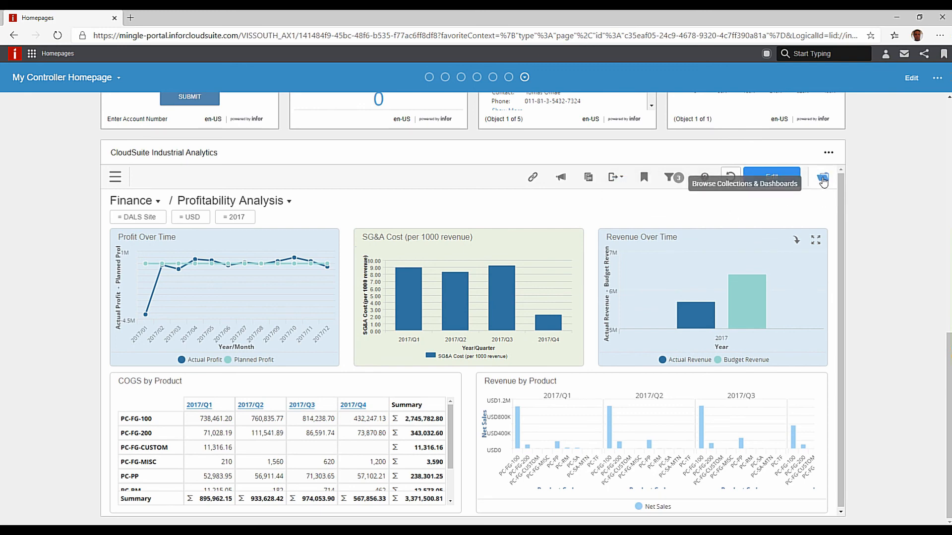
{"action": "left_click", "coordinate": [823, 177]}
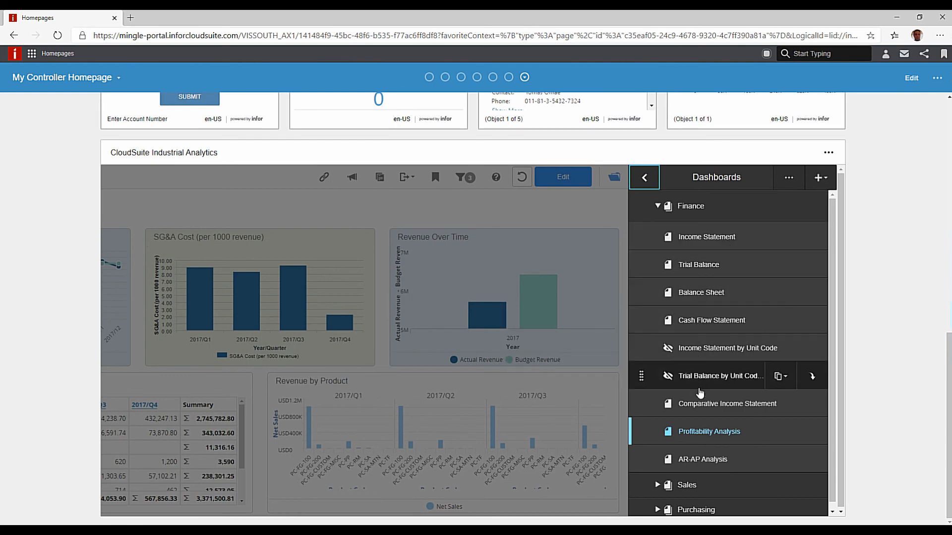
{"action": "left_click", "coordinate": [692, 459]}
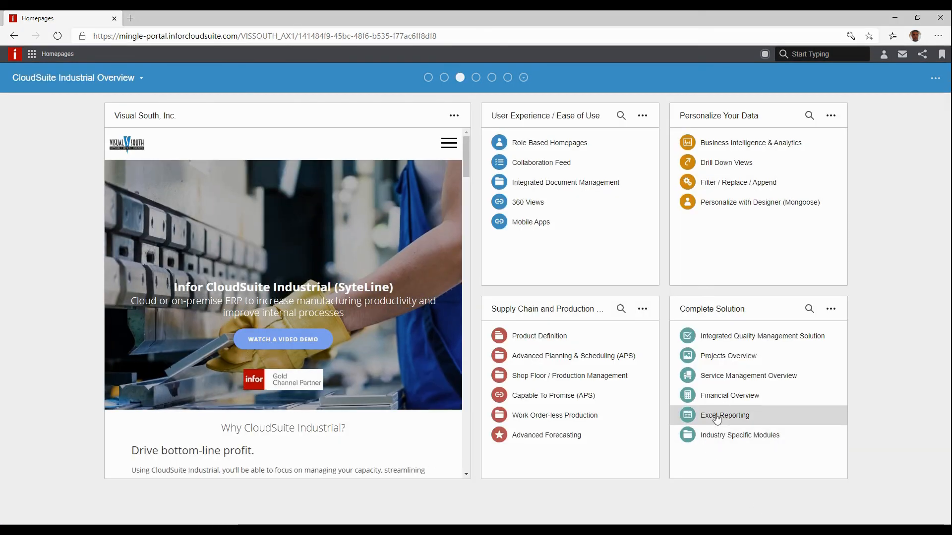
Open Excel Reporting from the Complete Solution list and select the Profit and Loss Statement template in the Report Wizard
{"action": "left_click", "coordinate": [749, 418]}
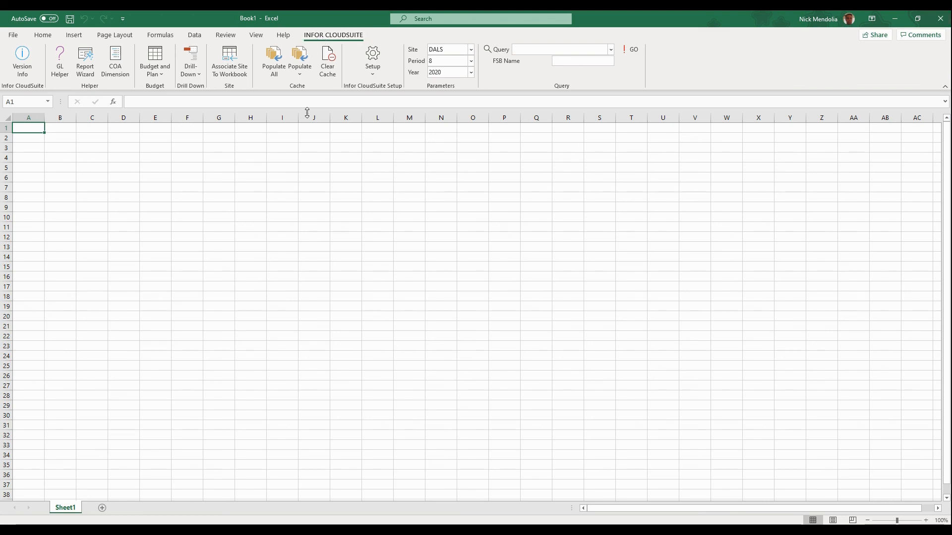
{"action": "left_click", "coordinate": [85, 62]}
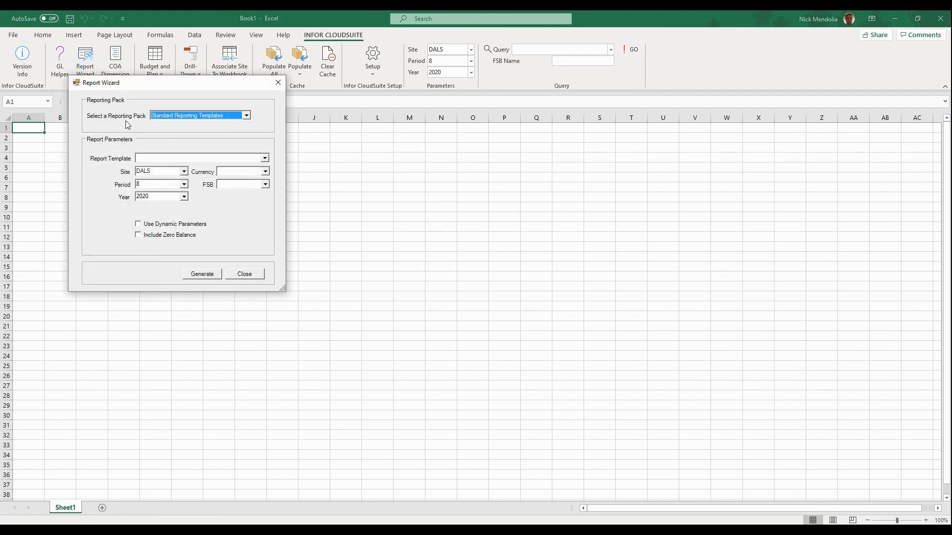
{"action": "left_click", "coordinate": [265, 159]}
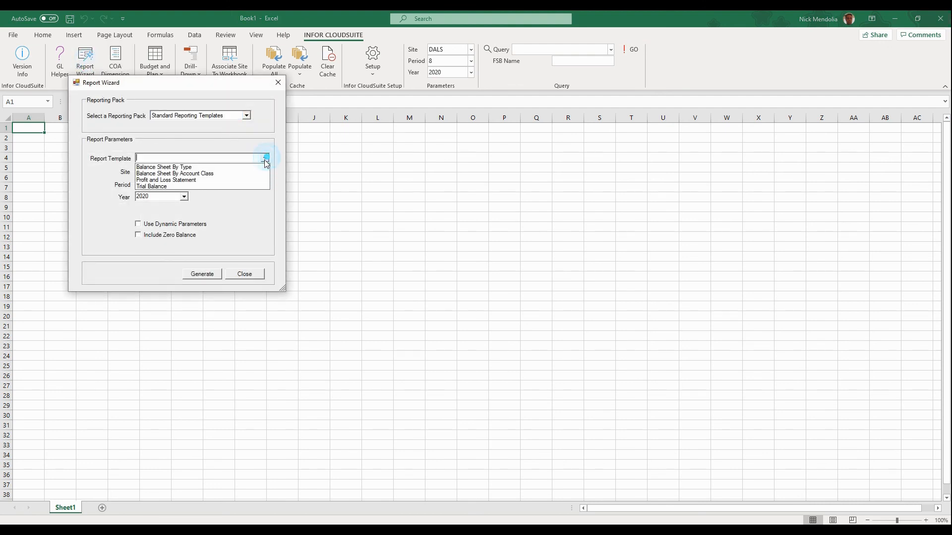
{"action": "left_click", "coordinate": [213, 180]}
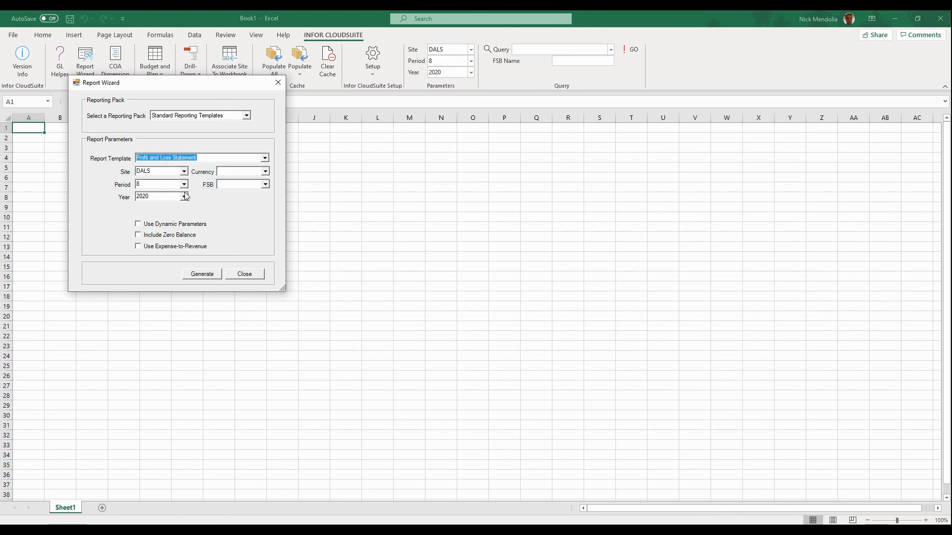
Set the report year to 2017, enable Use Dynamic Parameters, generate the Profit and Loss Statement and close the wizard
{"action": "left_click", "coordinate": [184, 197]}
{"action": "scroll", "coordinate": [168, 209], "scroll_direction": "up", "scroll_amount": 1}
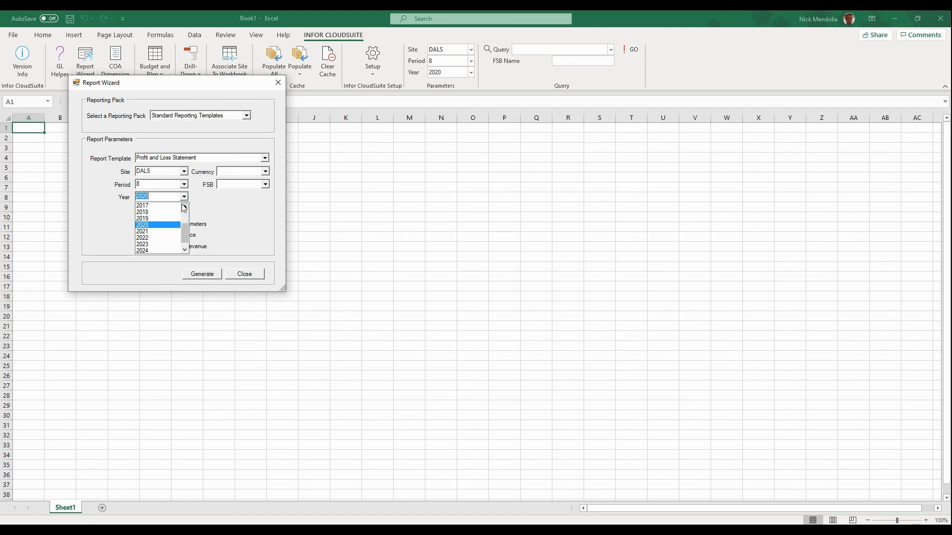
{"action": "left_click", "coordinate": [166, 212]}
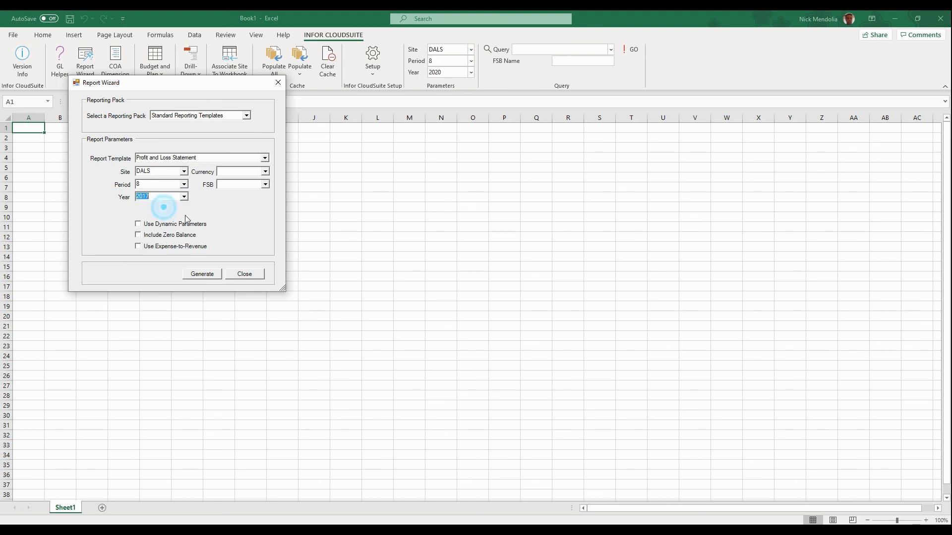
{"action": "left_click", "coordinate": [138, 224]}
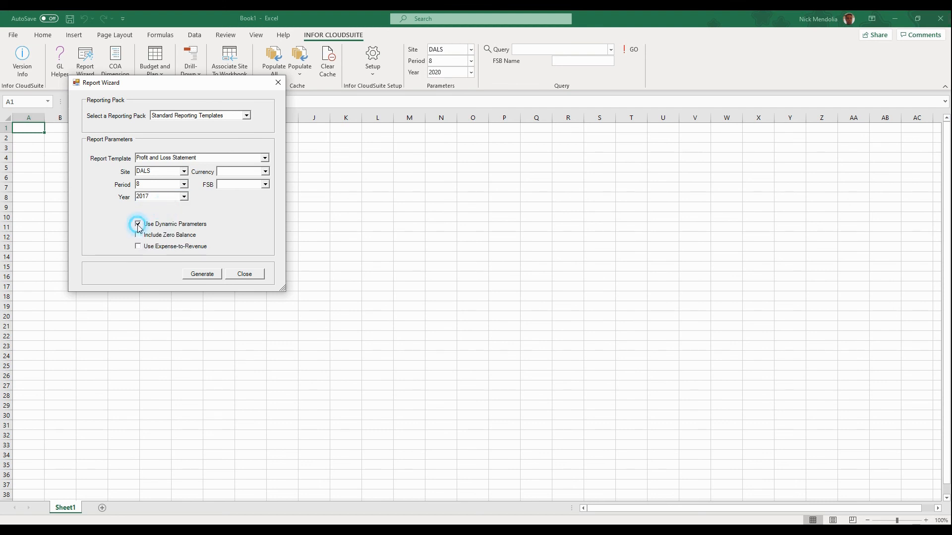
{"action": "left_click", "coordinate": [215, 275]}
{"action": "left_click", "coordinate": [252, 273]}
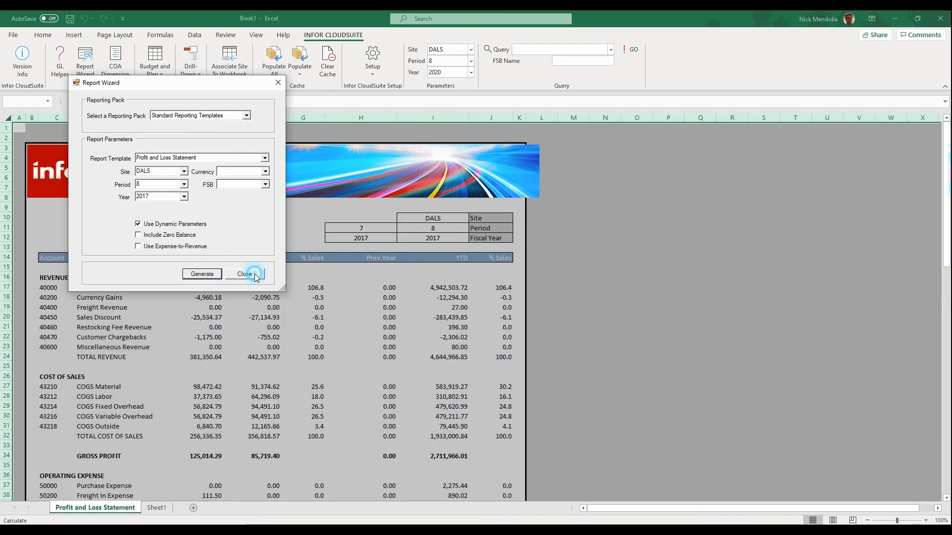
View the selectable fiscal years in the Profit and Loss Statement's Fiscal Year parameter and close the list without choosing one
{"action": "left_click", "coordinate": [248, 232]}
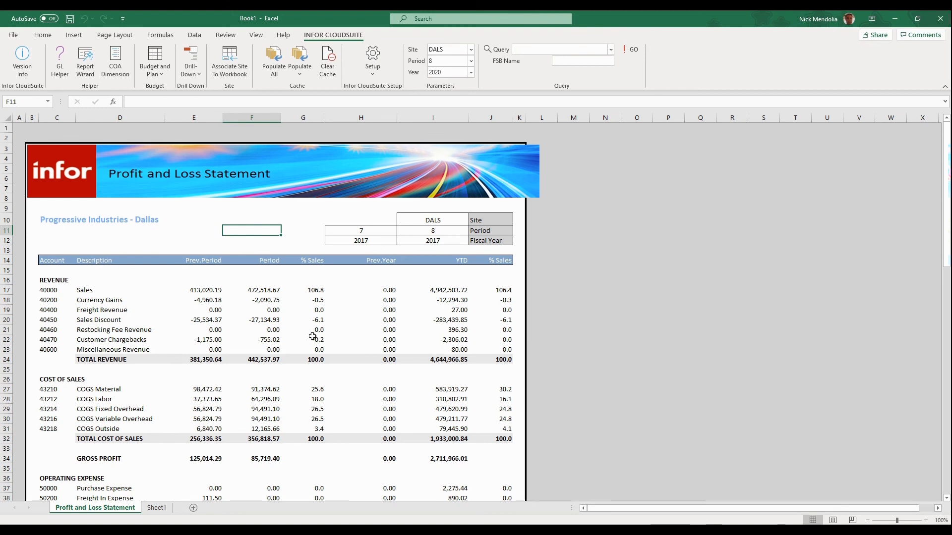
{"action": "left_click", "coordinate": [431, 241]}
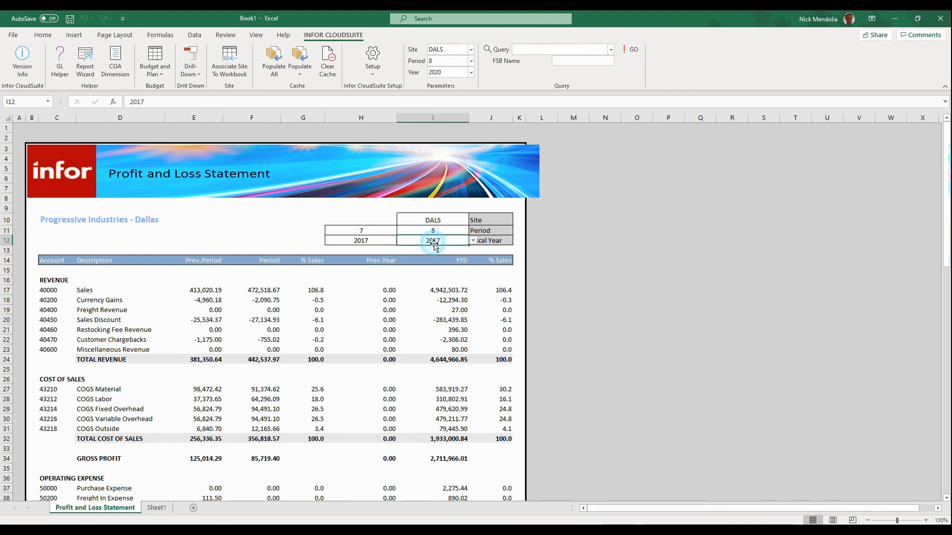
{"action": "left_click", "coordinate": [473, 240]}
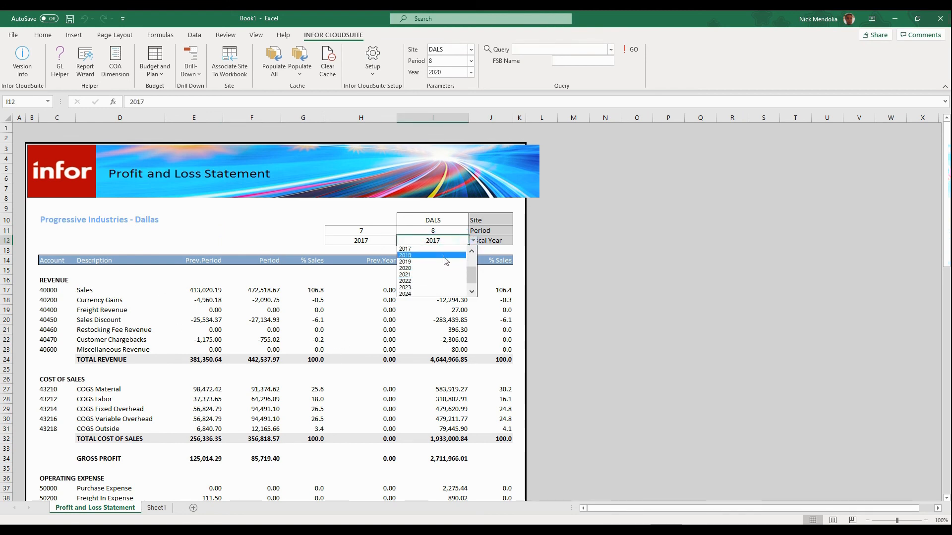
{"action": "left_click", "coordinate": [296, 236]}
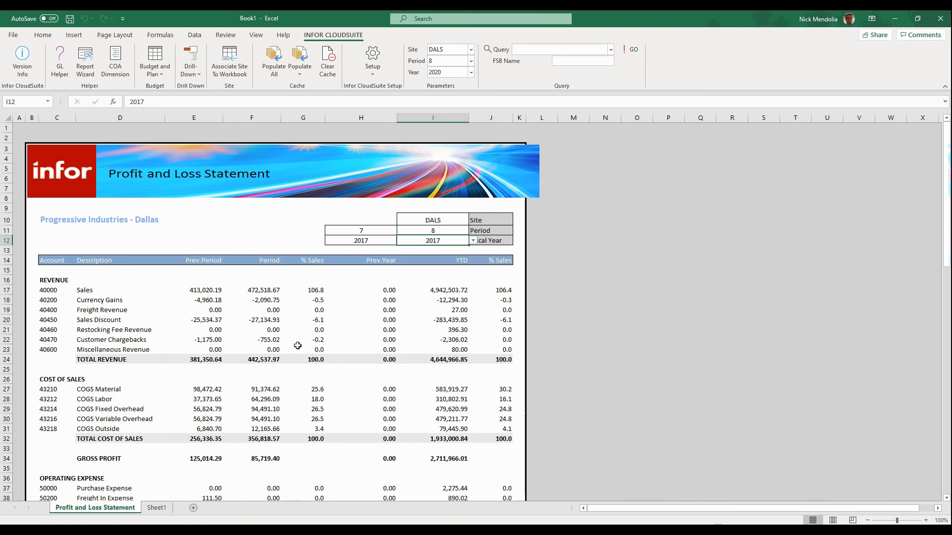
Drill down into what makes up the Period amount of the Sales account 40000, showing the details in a new worksheet
{"action": "left_click", "coordinate": [258, 291]}
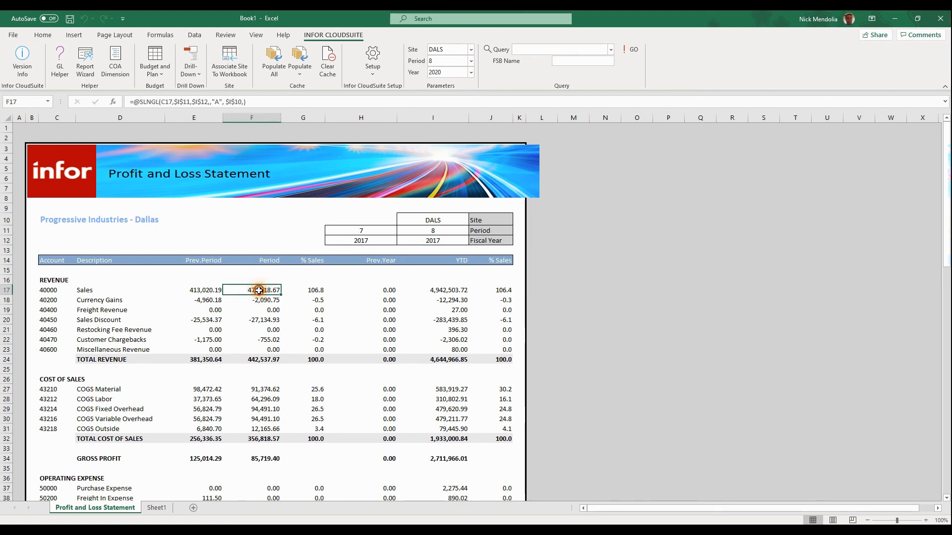
{"action": "right_click", "coordinate": [258, 291]}
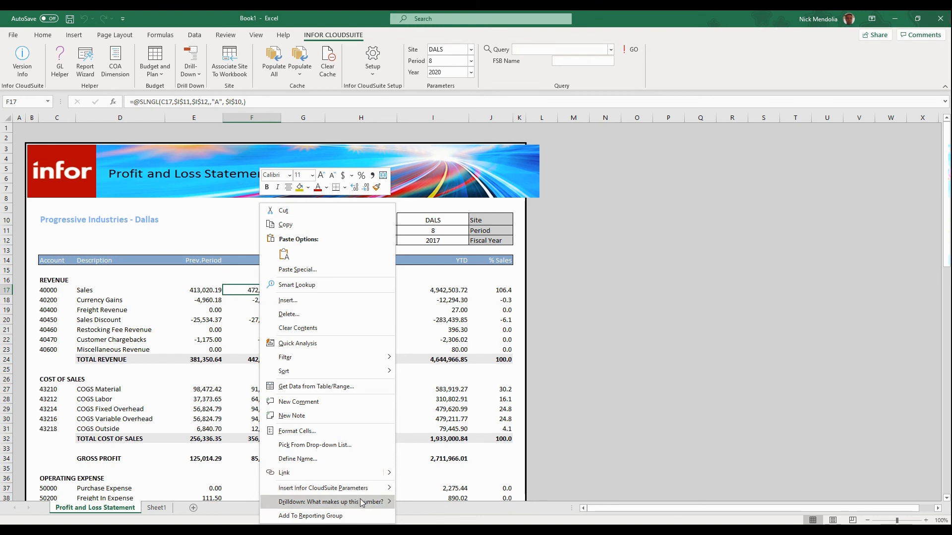
{"action": "mouse_move", "coordinate": [361, 502]}
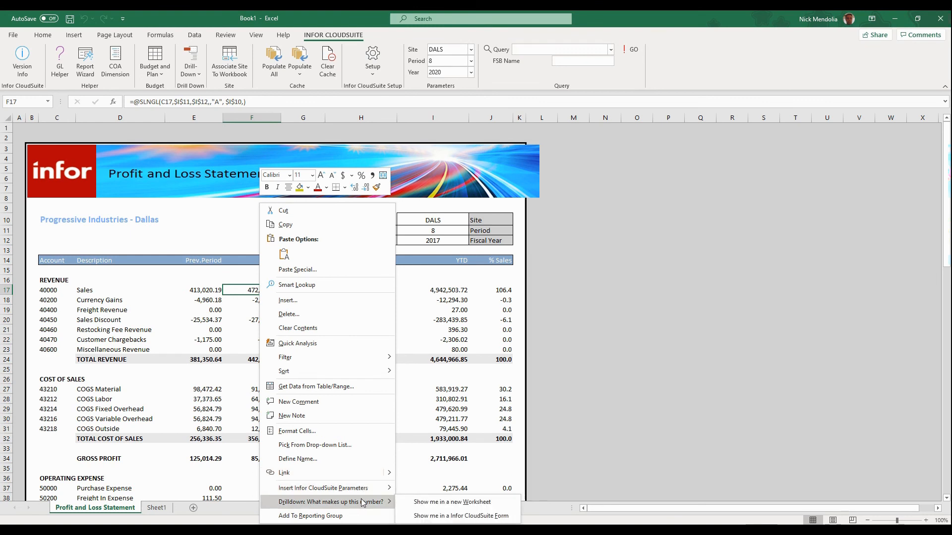
{"action": "left_click", "coordinate": [445, 516]}
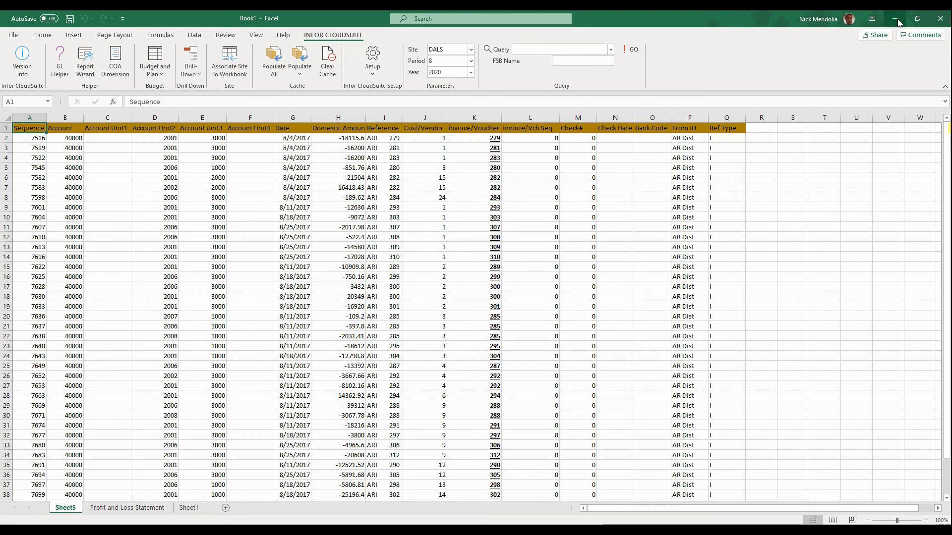
Switch from Excel back to the CloudSuite Industrial Overview homepage and open Industry Specific Modules in the Complete Solution list
{"action": "left_click", "coordinate": [714, 530]}
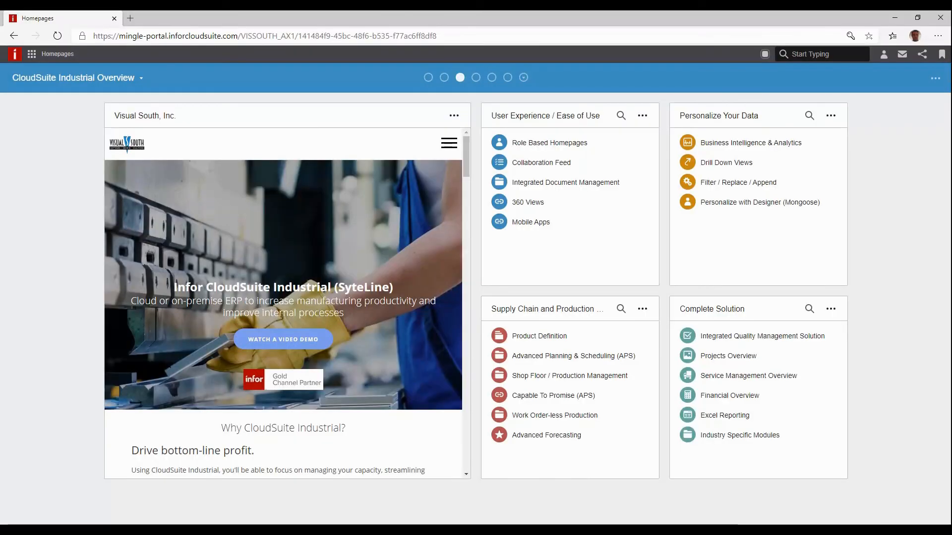
{"action": "left_click", "coordinate": [727, 438]}
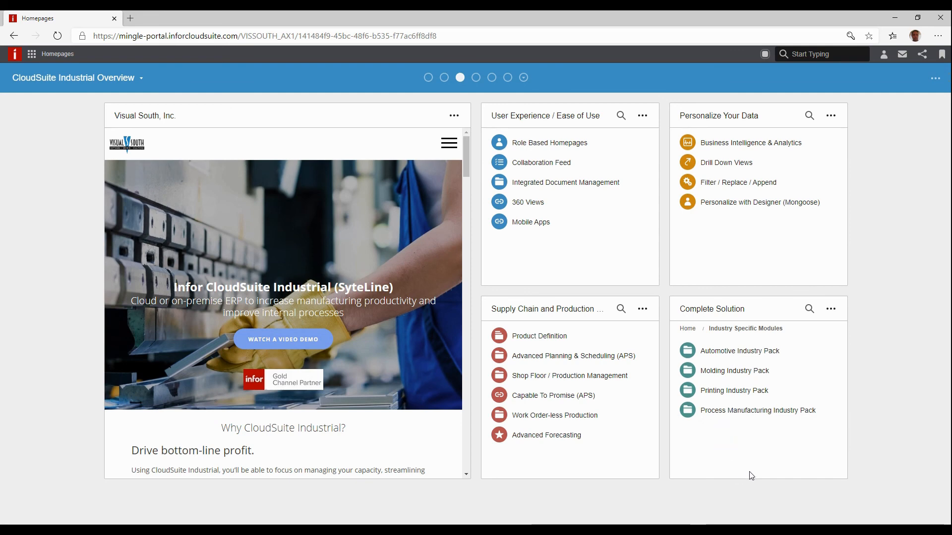